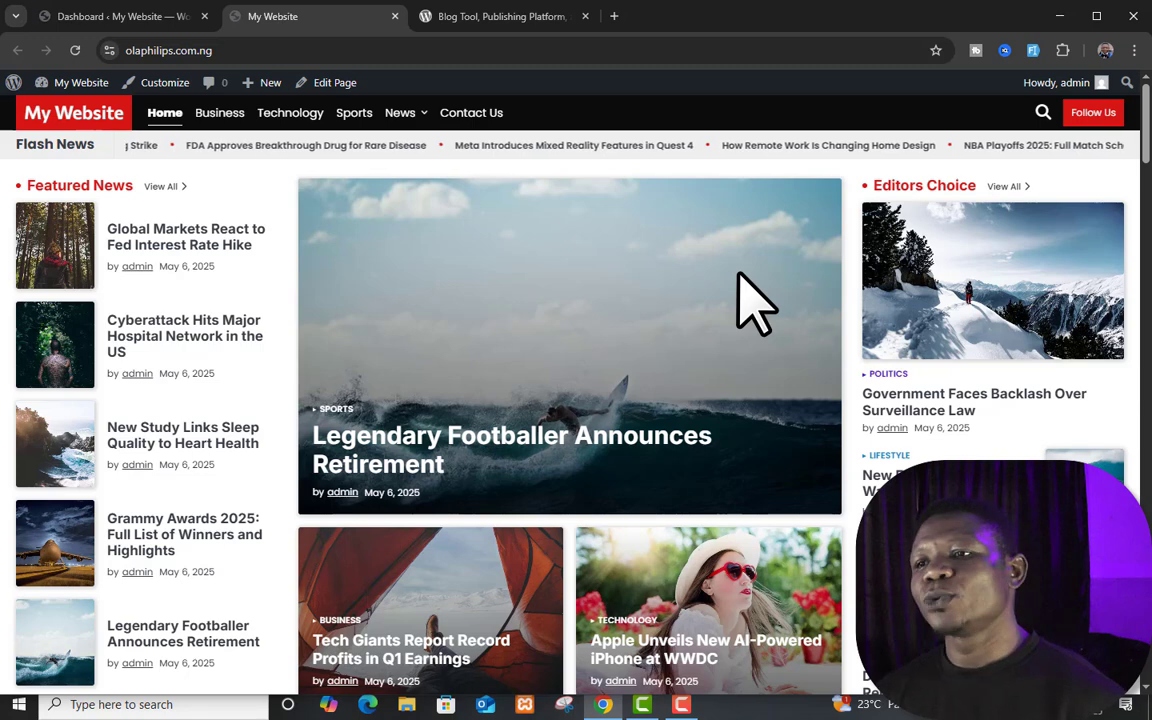
- Open the site's Contact Us page and look through it down to the footer
click(489, 114)
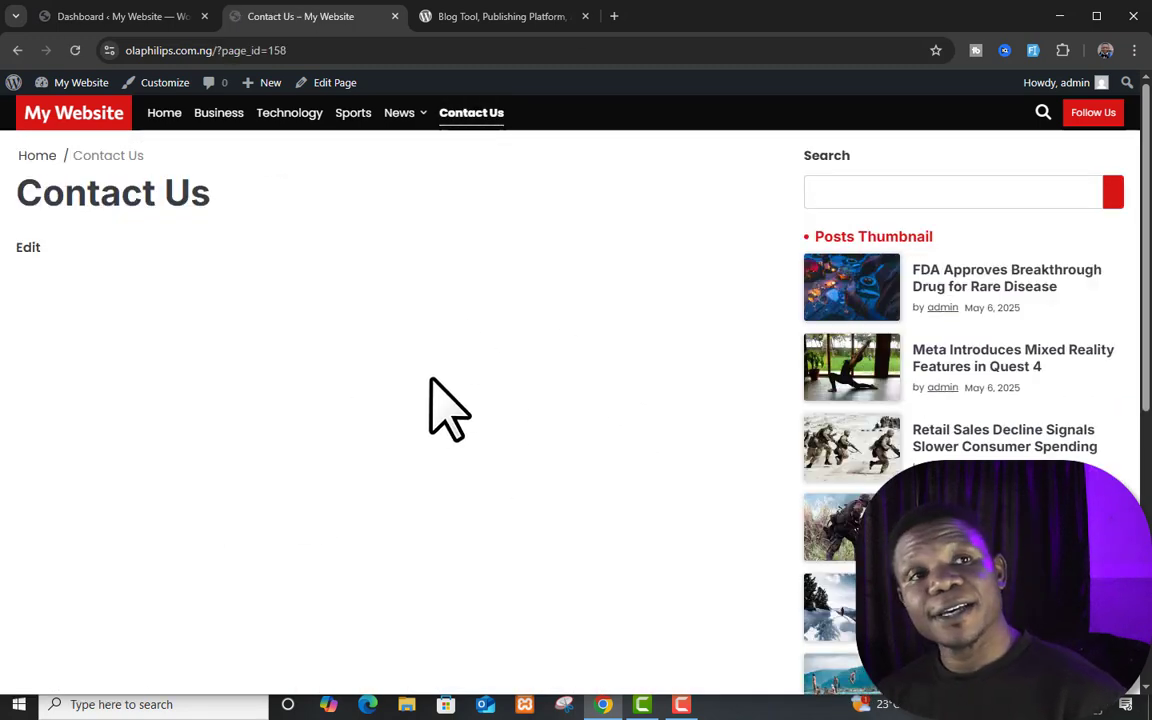
scroll(432, 379, down, 5)
scroll(425, 390, up, 5)
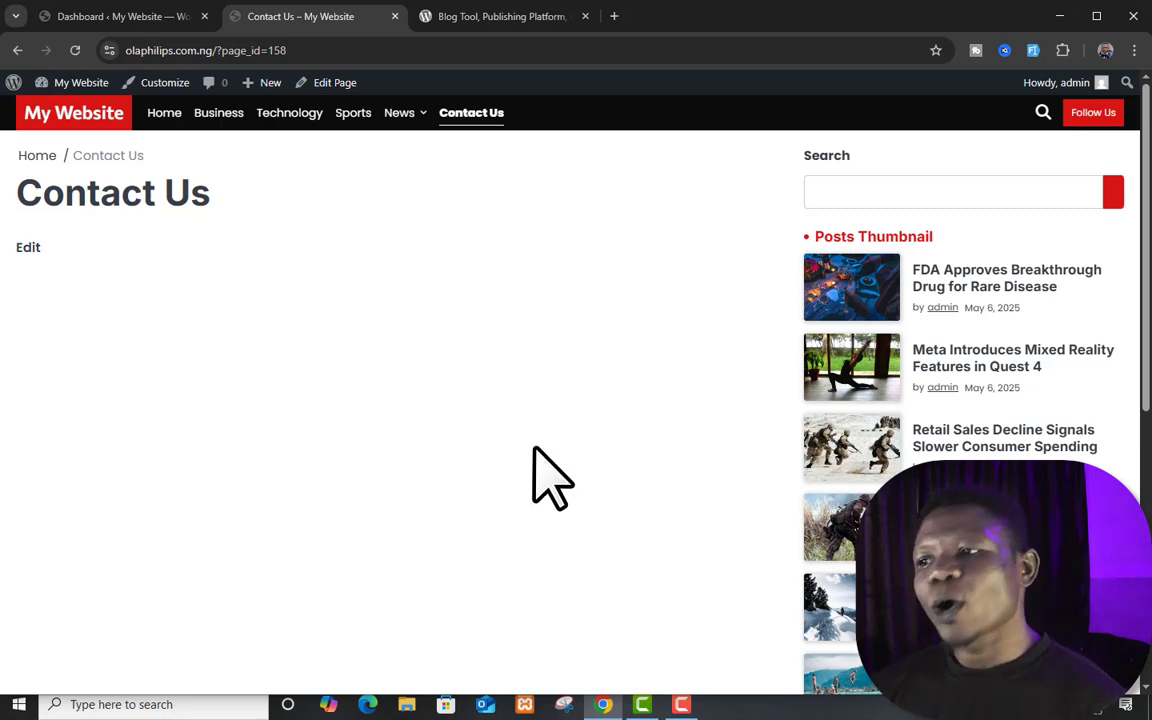
scroll(548, 474, down, 6)
scroll(553, 478, up, 3)
scroll(548, 476, down, 4)
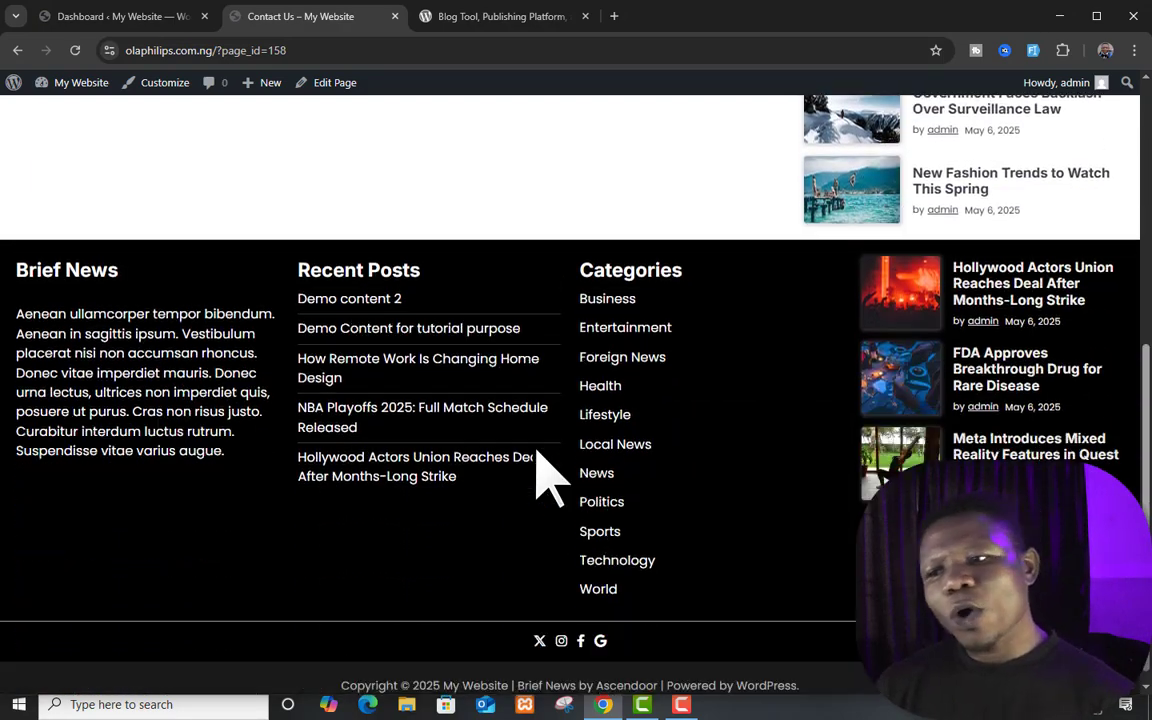
scroll(548, 480, up, 5)
scroll(548, 476, up, 5)
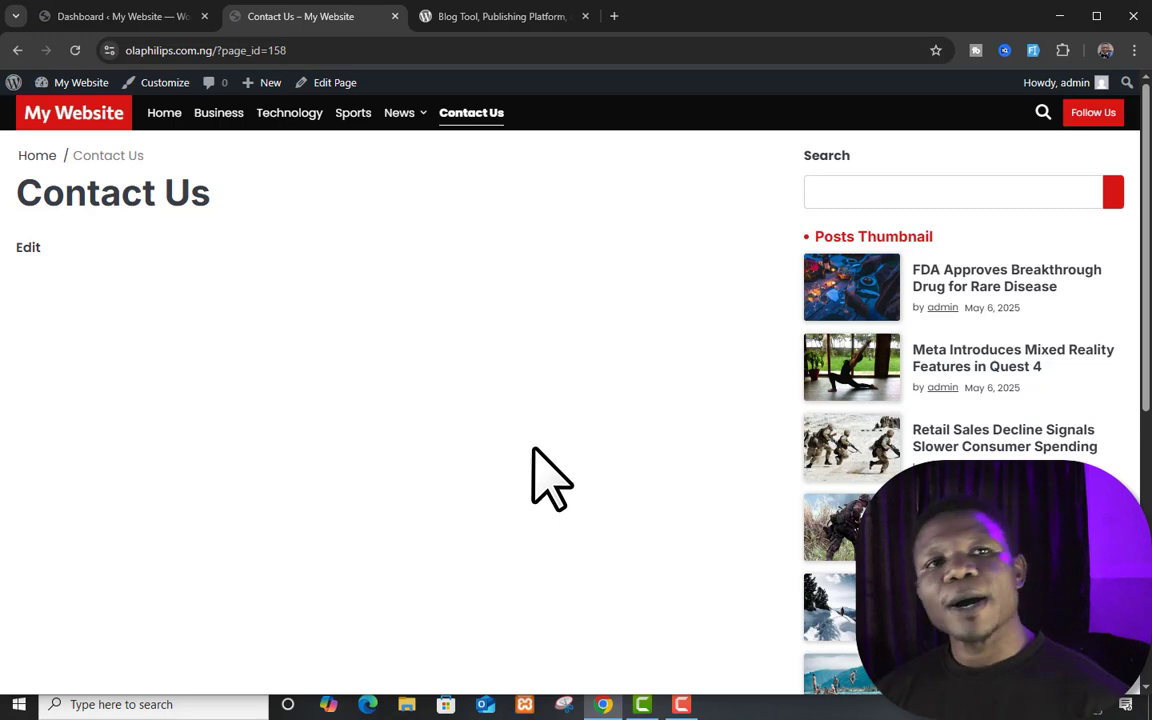
- Switch to the WordPress dashboard and open the list of installed plugins
click(138, 16)
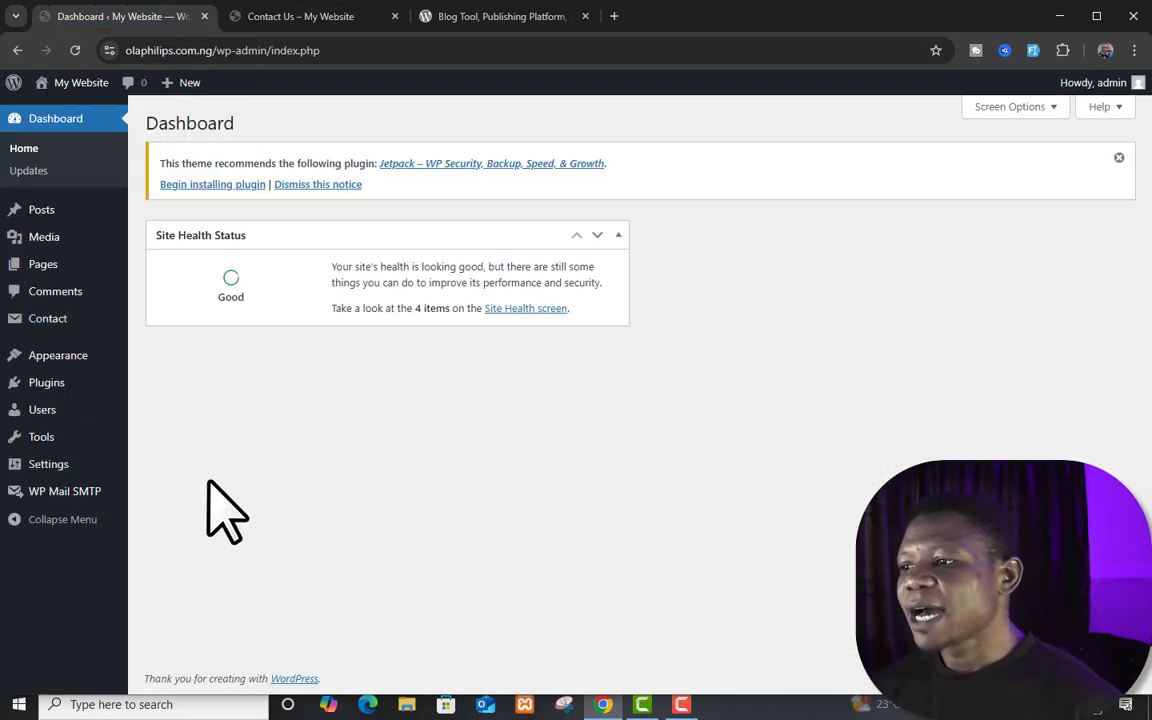
mouse_move(46, 386)
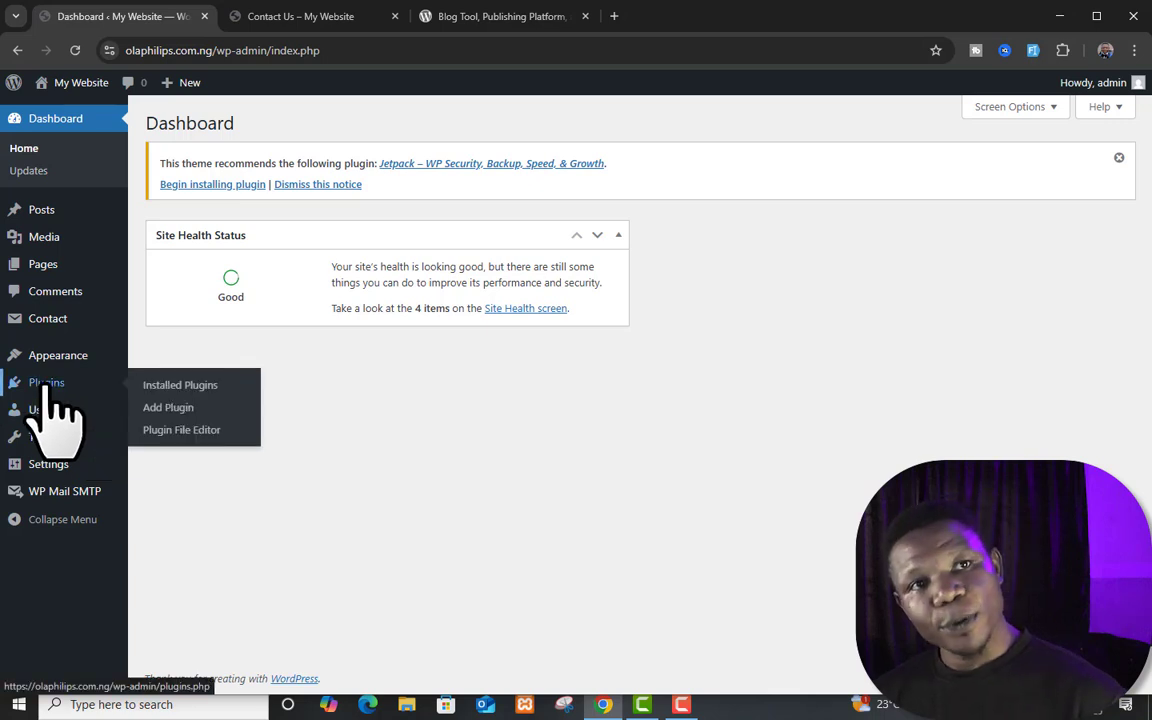
click(46, 386)
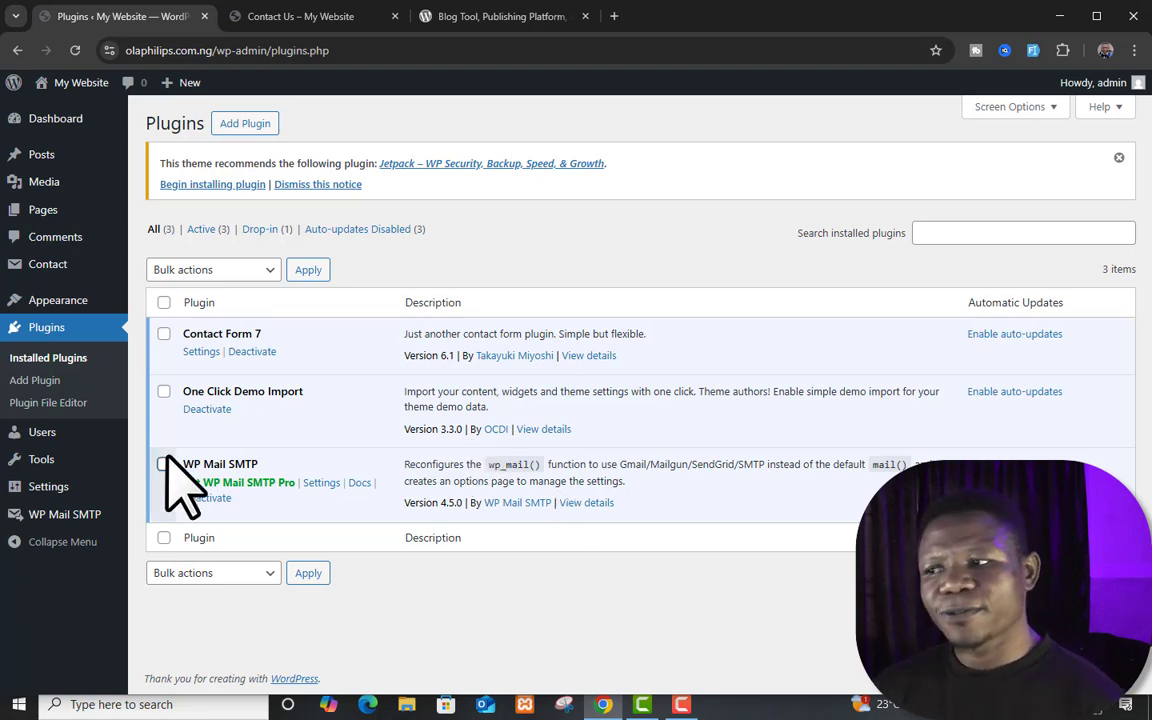
- Open a new contact form in Contact Form 7 and examine its default form template
mouse_move(52, 268)
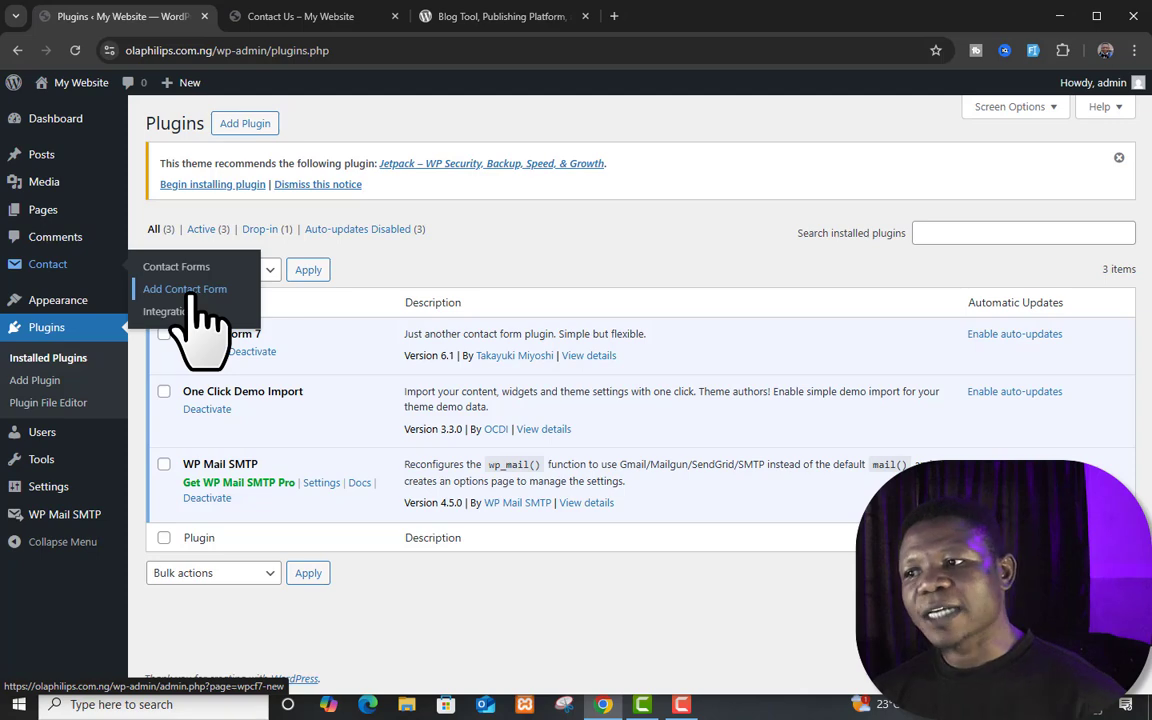
click(193, 292)
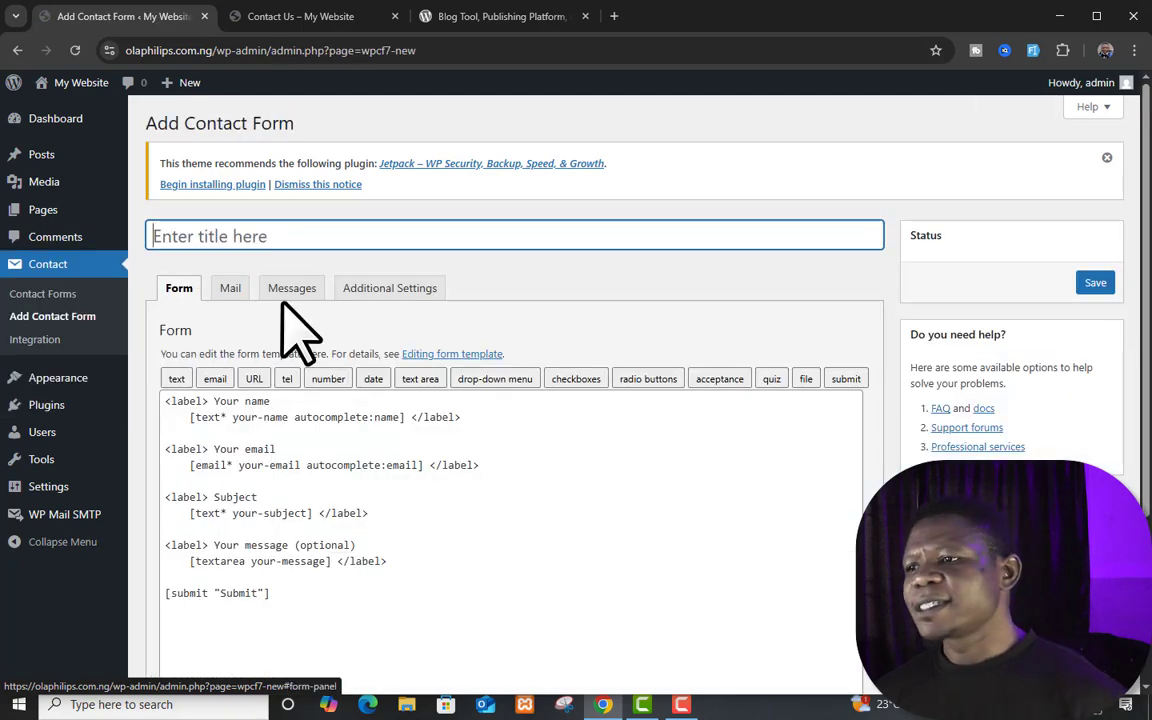
scroll(380, 352, down, 2)
scroll(396, 355, up, 2)
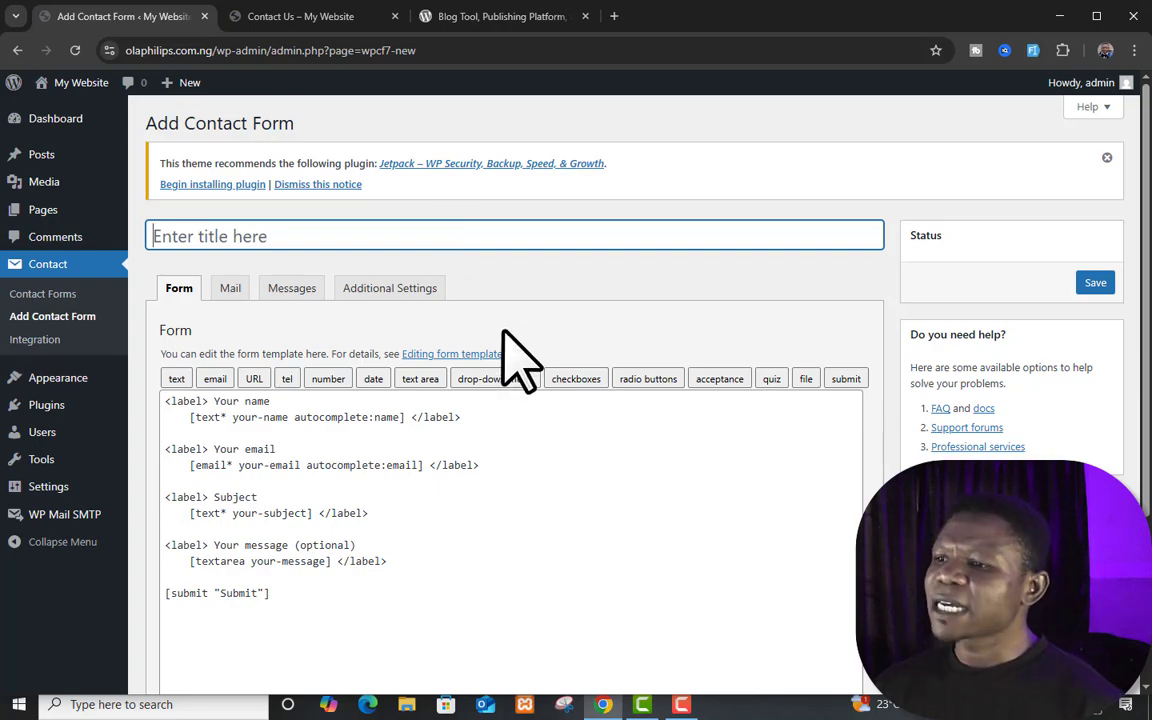
scroll(514, 355, down, 2)
drag(325, 470, 166, 240)
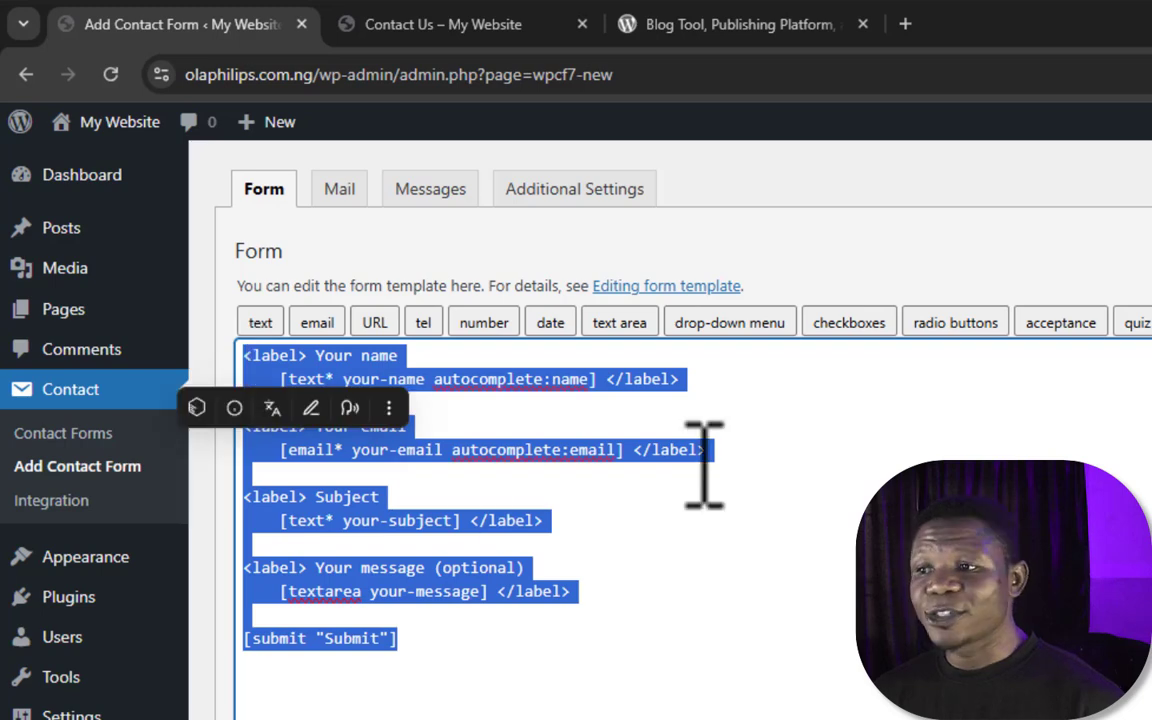
click(695, 452)
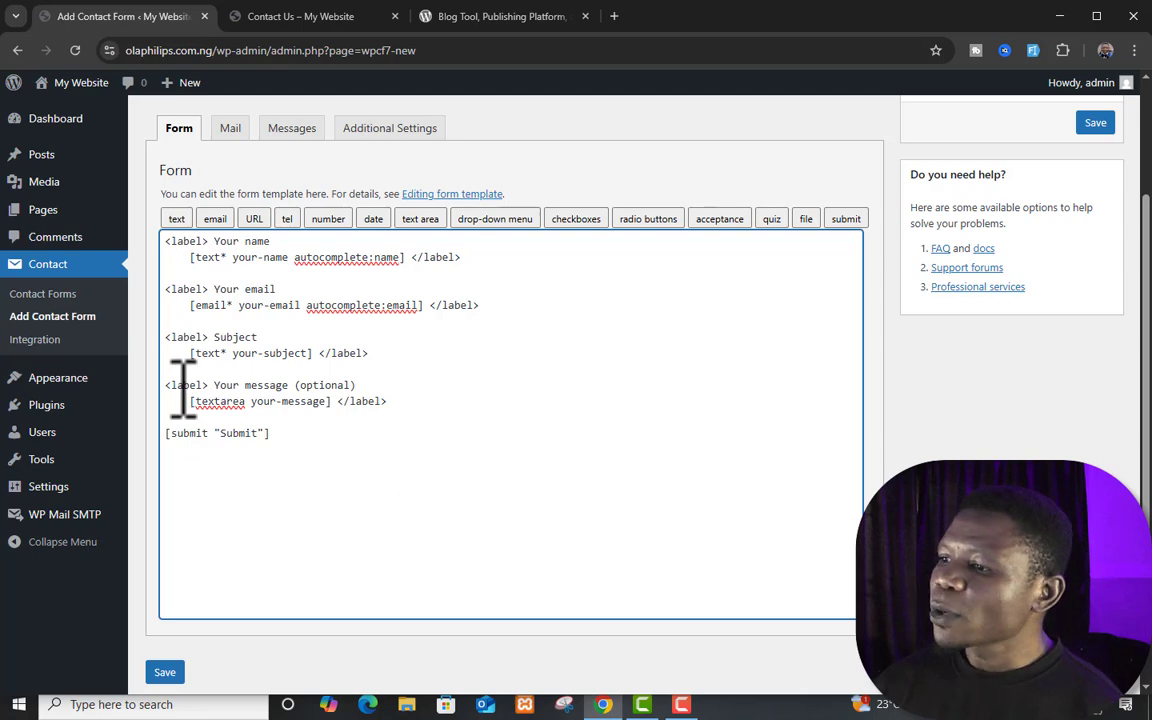
- Search the plugin directory for "contact" to add a new plugin
click(57, 408)
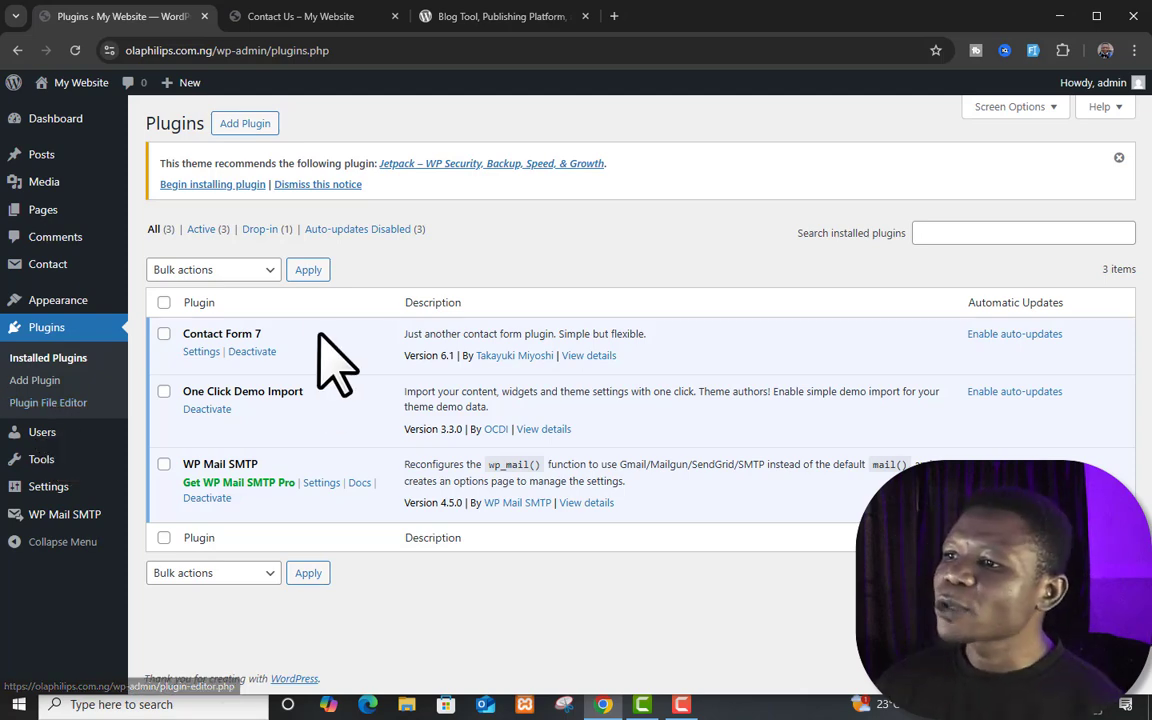
click(246, 124)
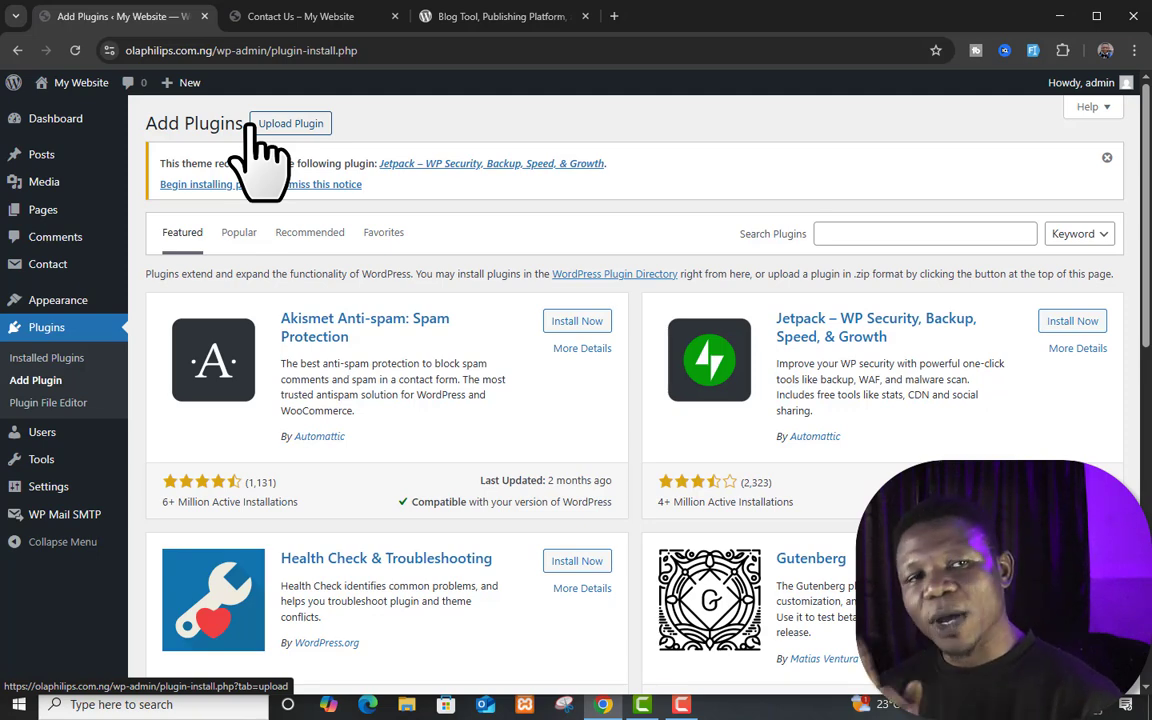
click(910, 232)
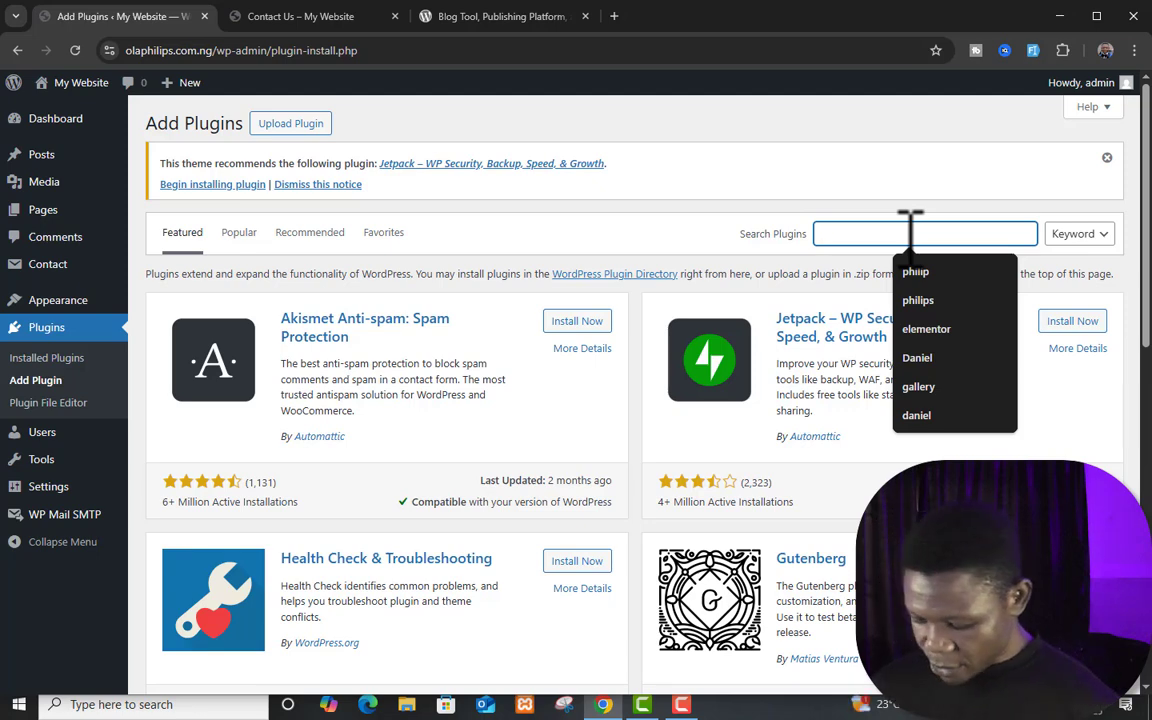
text(contact)
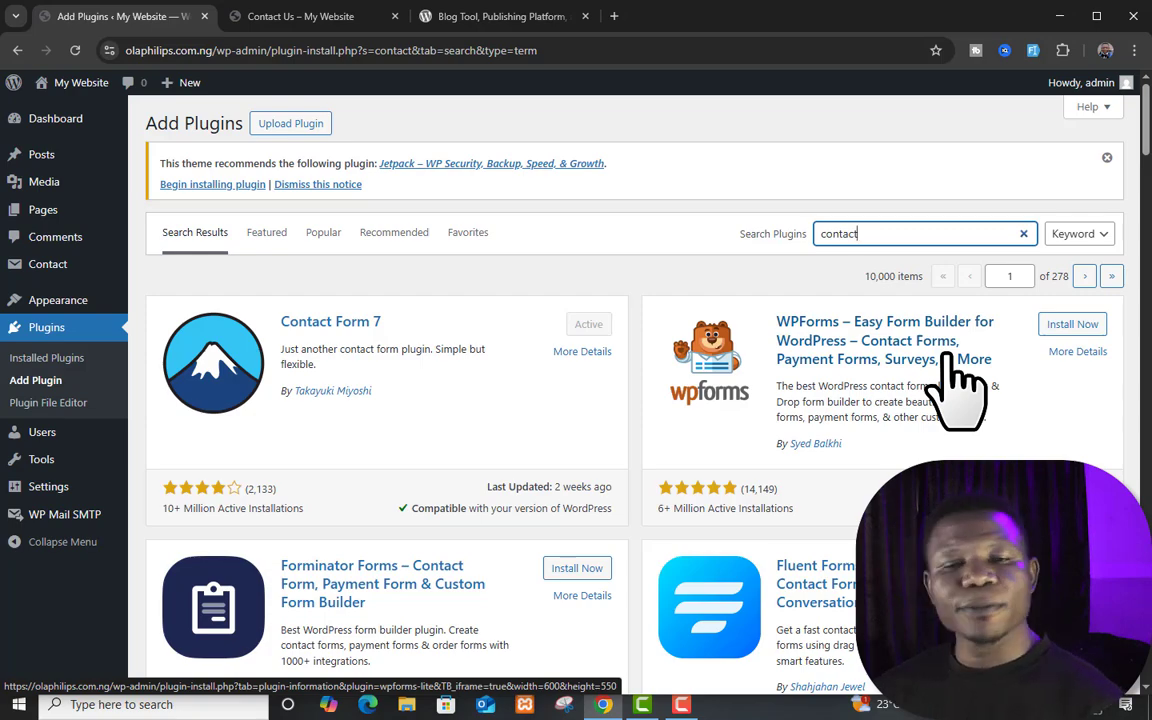
- Install and activate the WPForms plugin from the search results
scroll(955, 390, down, 4)
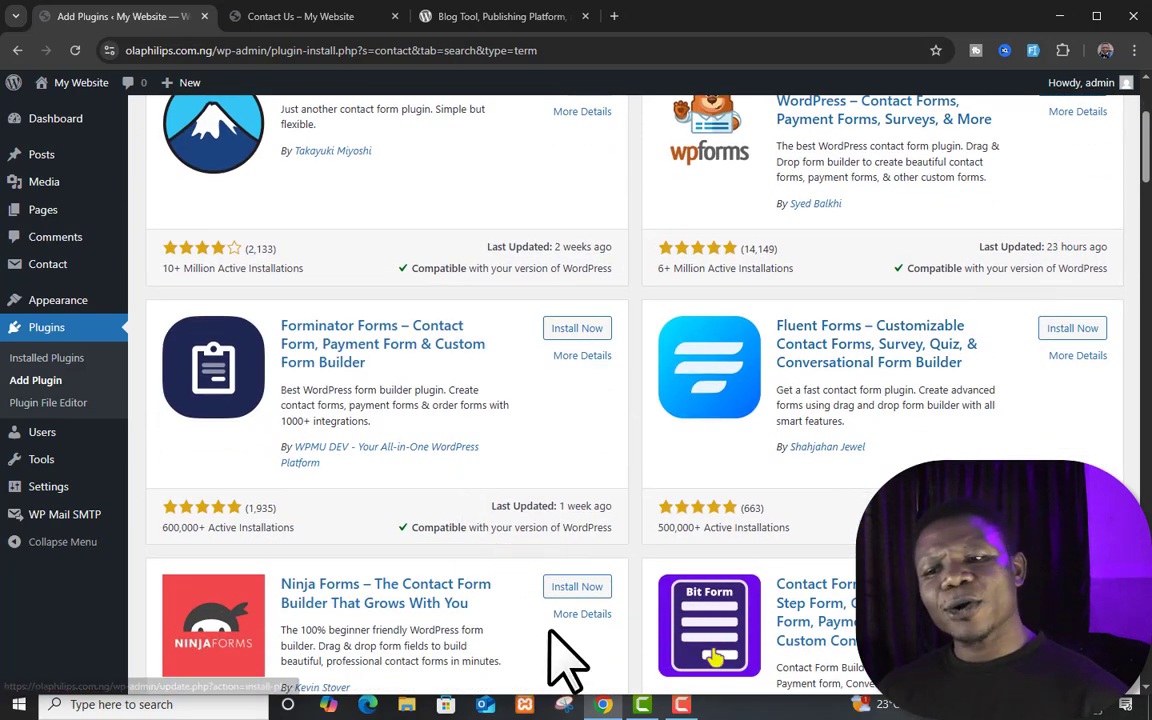
scroll(550, 634, down, 8)
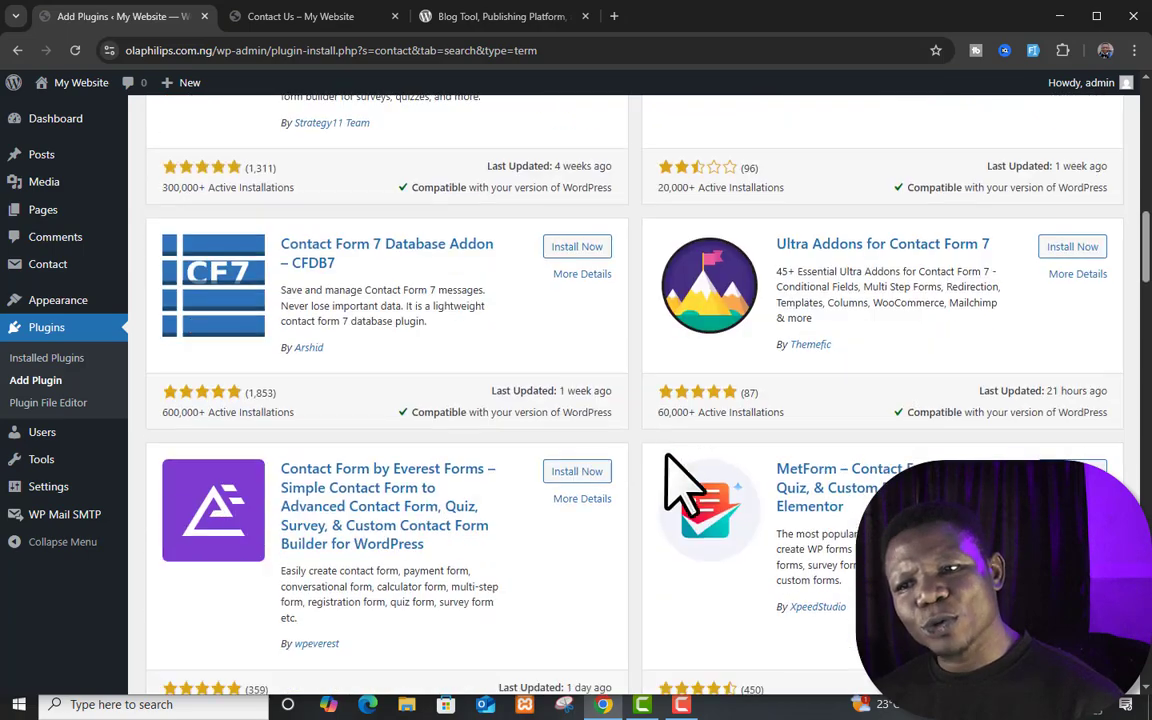
scroll(690, 492, down, 6)
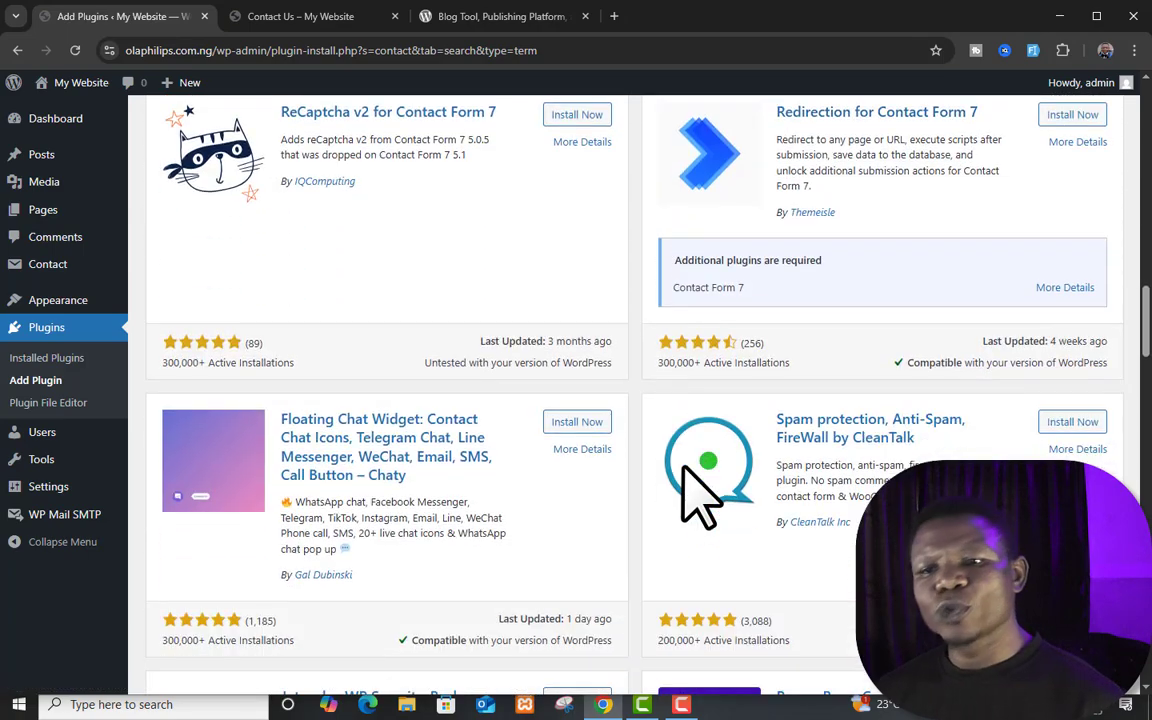
scroll(738, 490, up, 15)
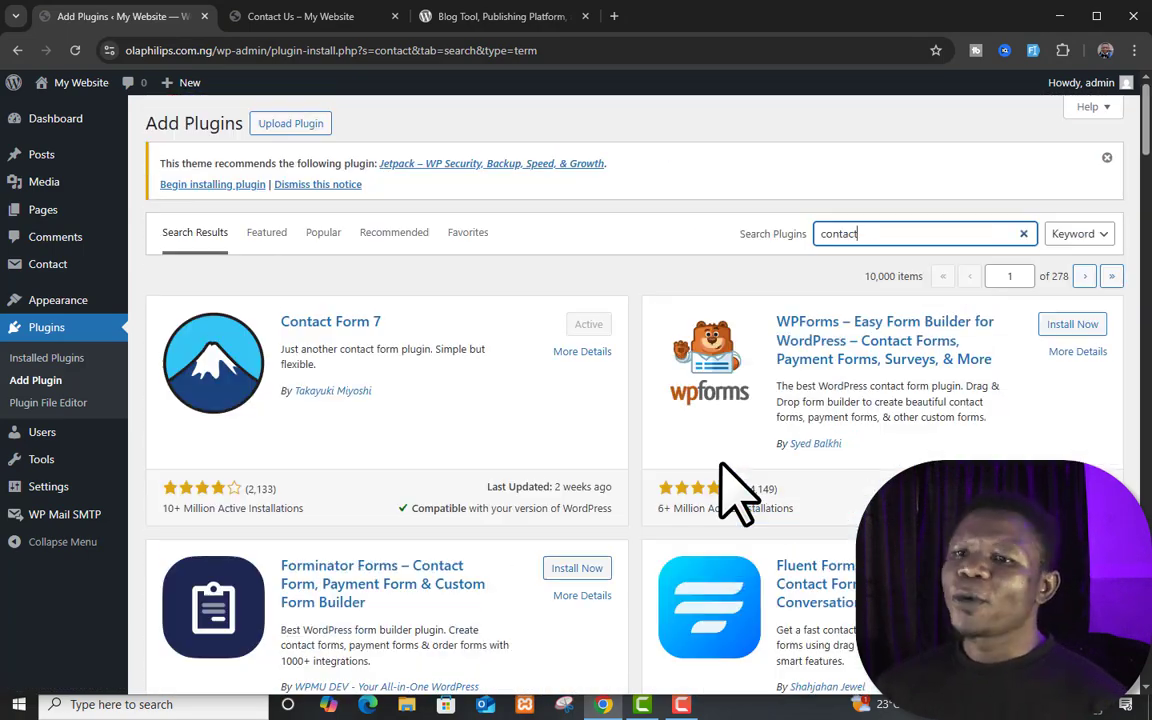
click(1066, 326)
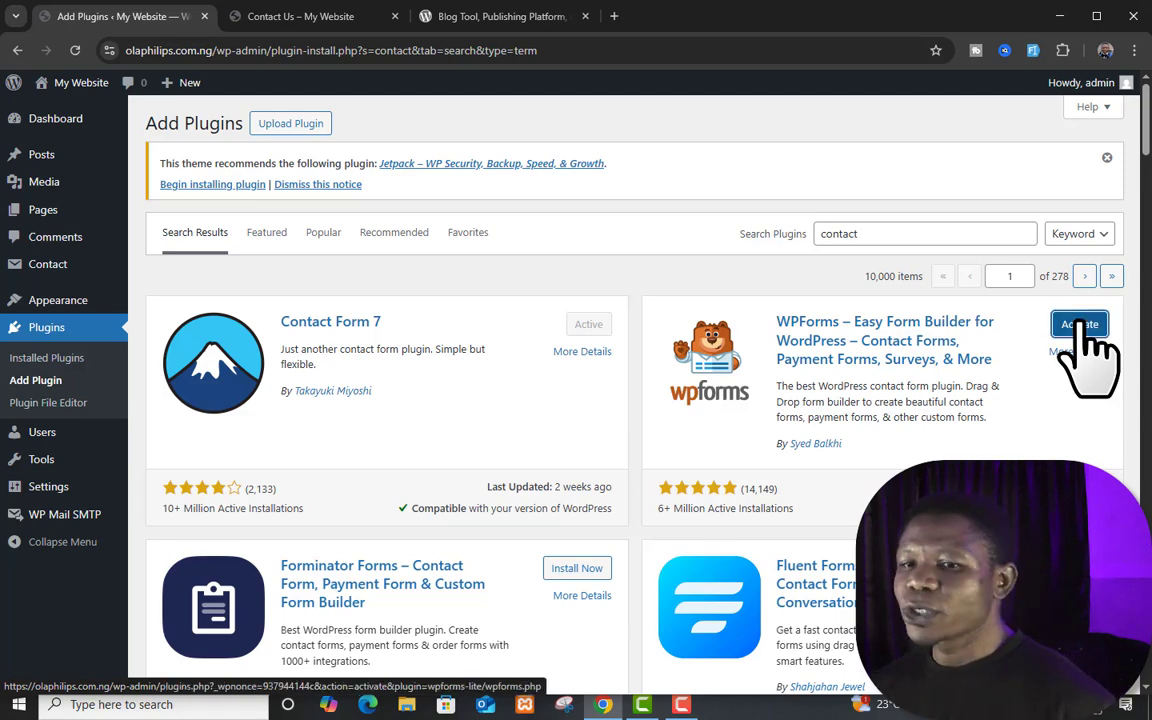
click(1080, 326)
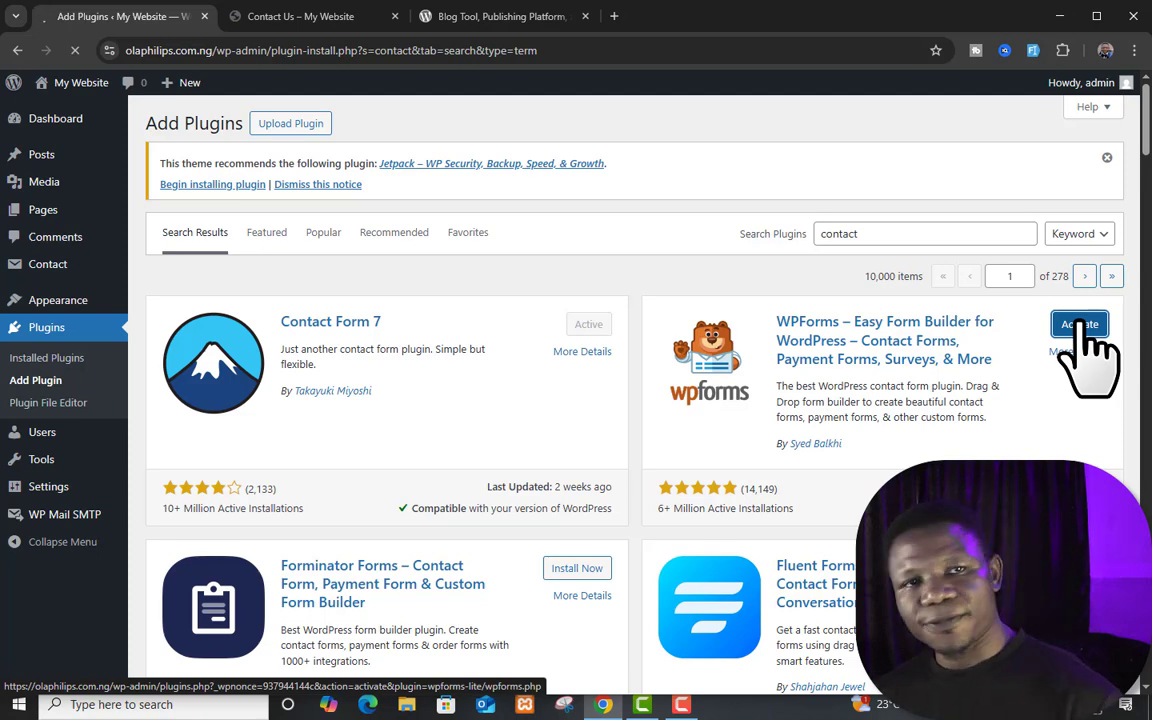
scroll(743, 391, down, 5)
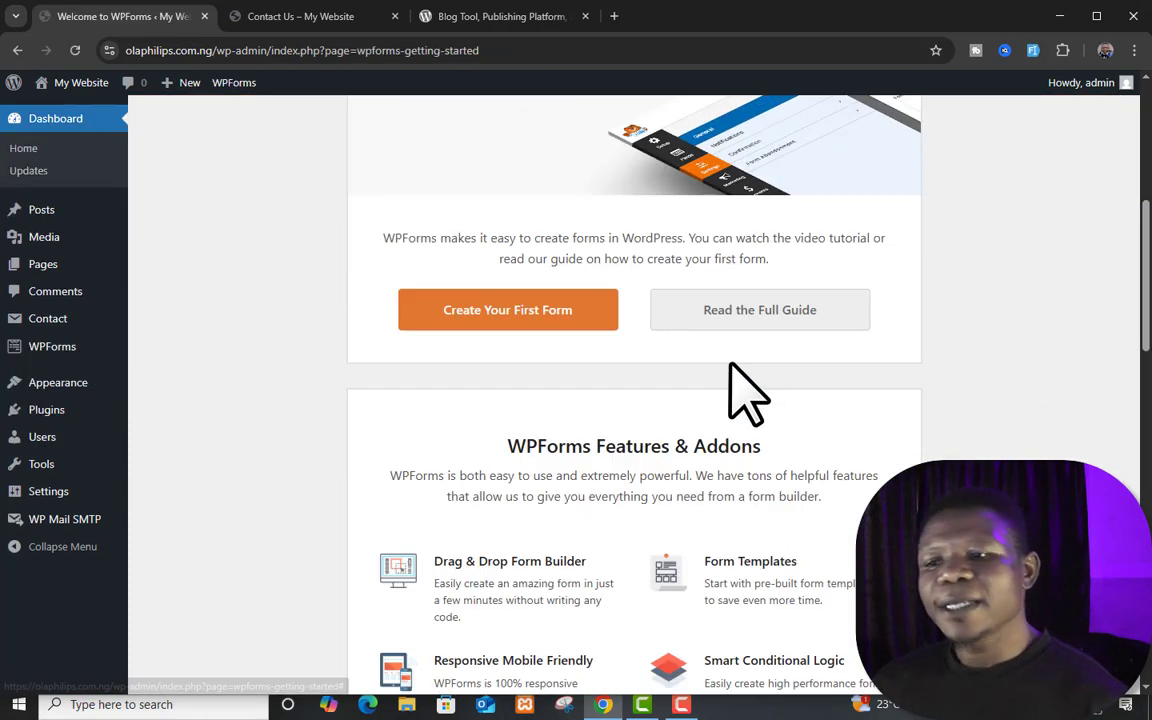
scroll(755, 375, up, 2)
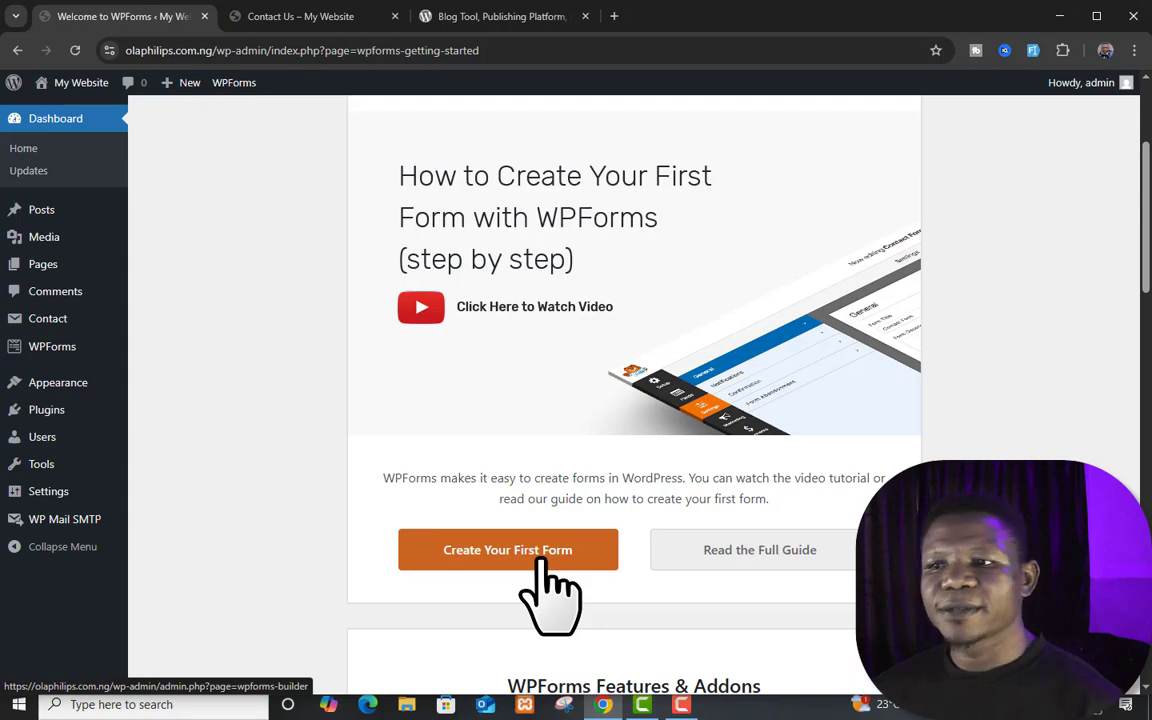
scroll(550, 595, up, 3)
scroll(553, 597, down, 12)
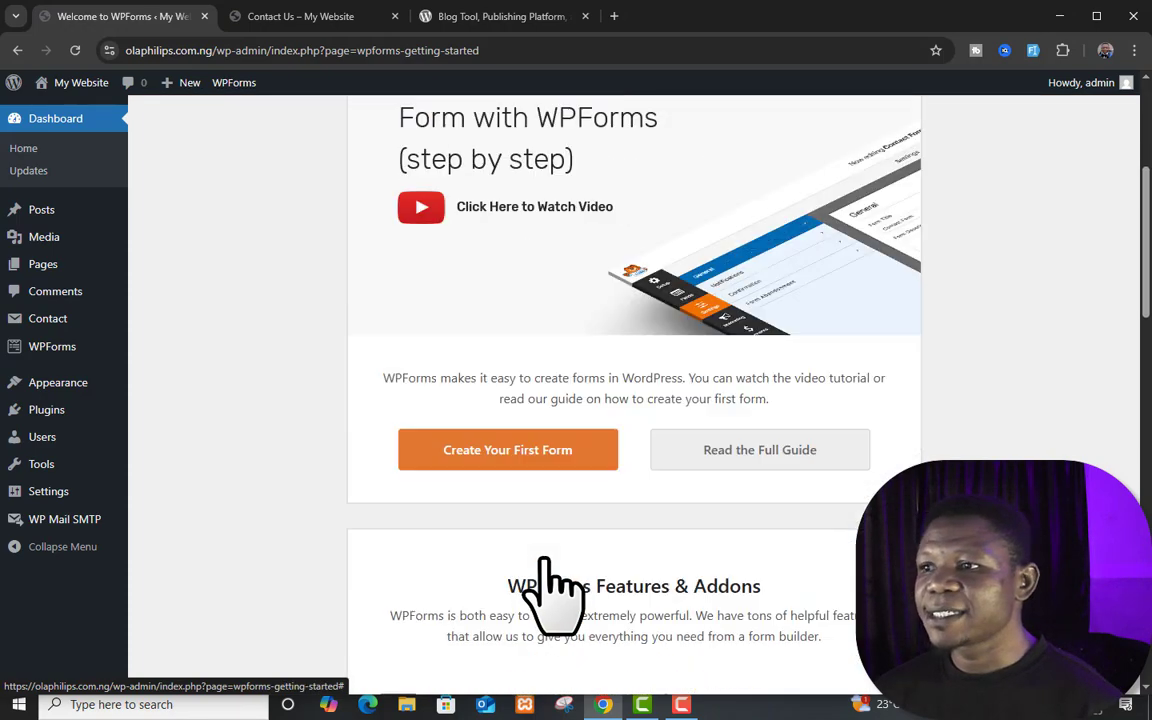
scroll(535, 527, up, 10)
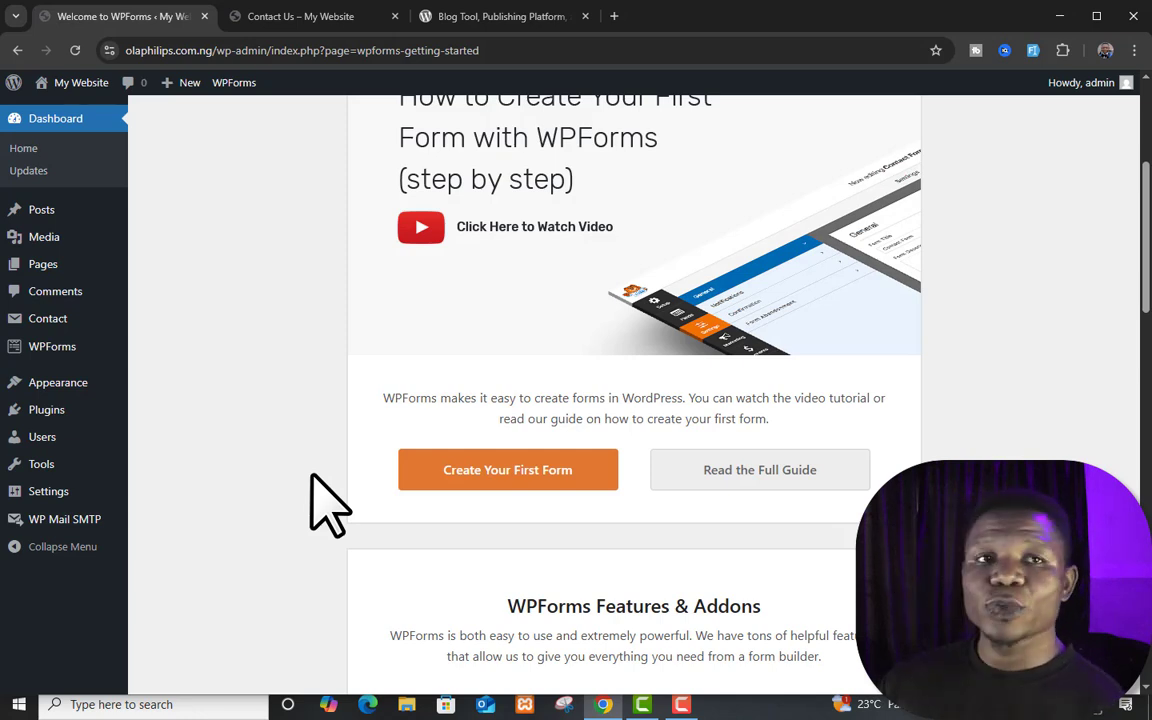
- Open the list of all WPForms forms and move the Blank Form entry to the trash
mouse_move(52, 352)
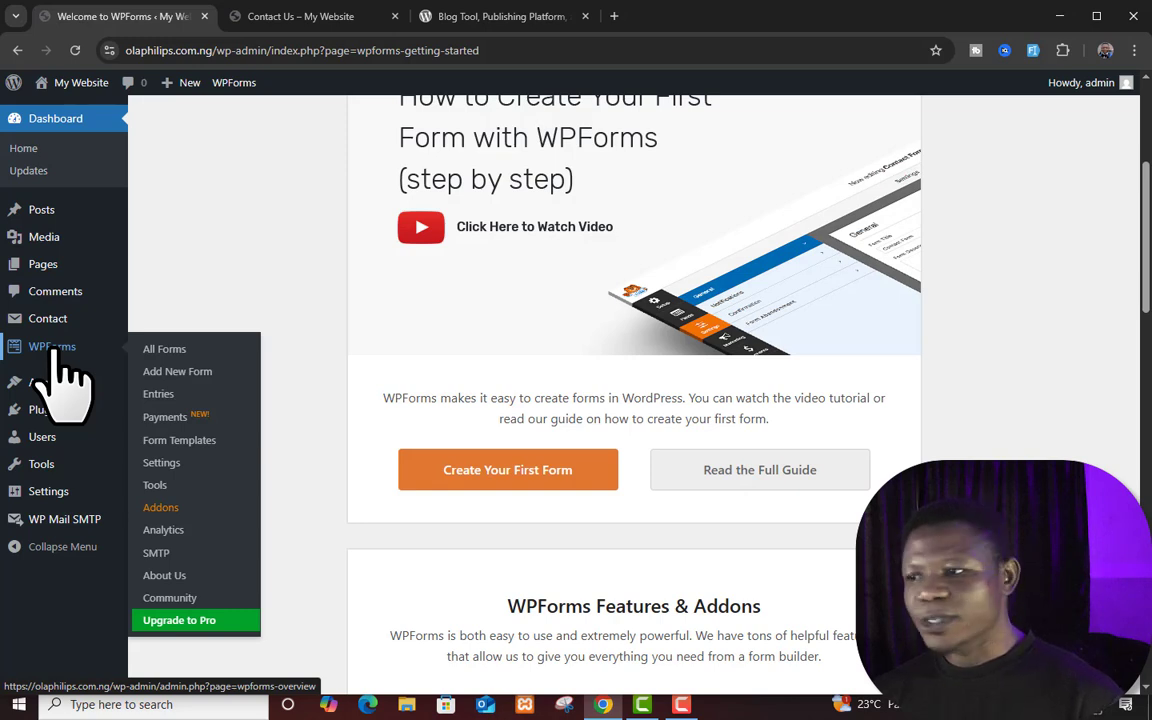
click(185, 352)
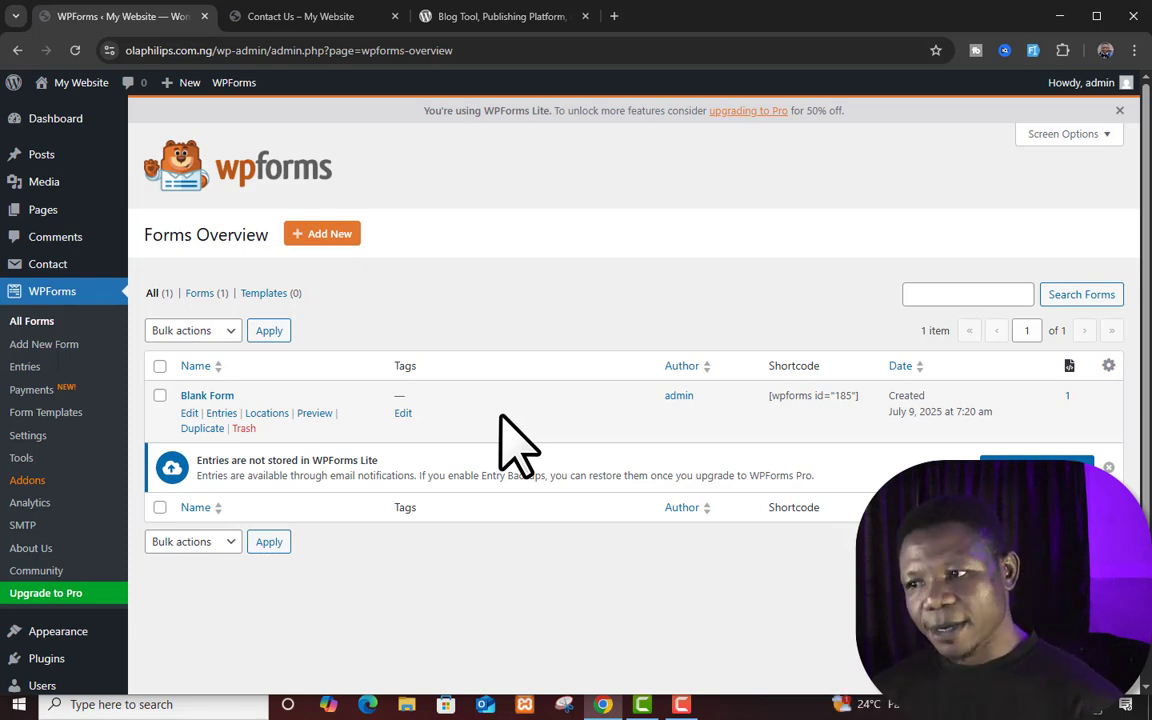
click(243, 428)
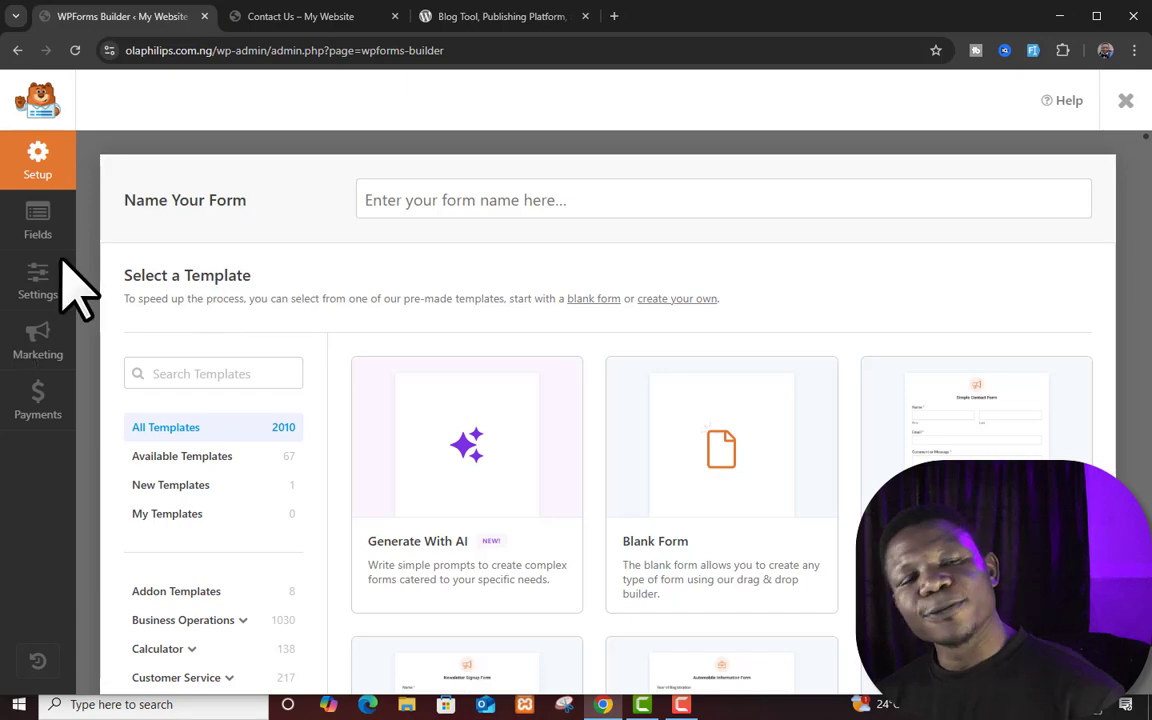
- Browse the WPForms template library, examining the blank form and the pre-made form templates
scroll(601, 412, down, 1)
scroll(601, 412, down, 8)
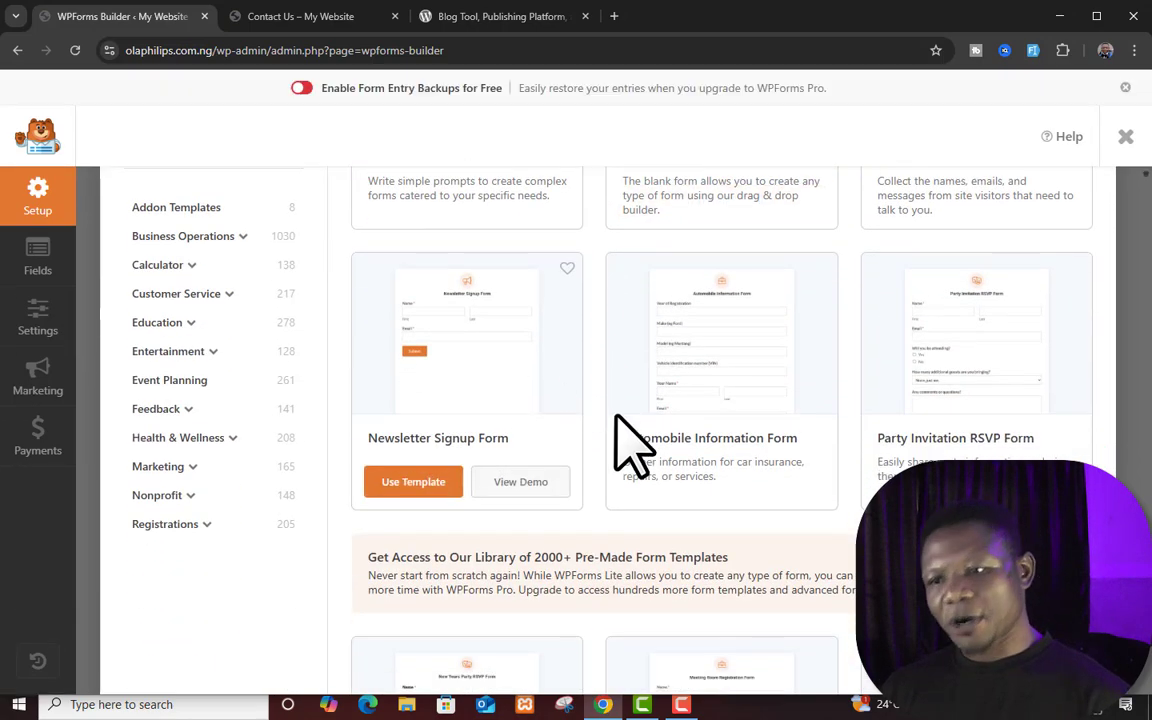
scroll(725, 452, down, 6)
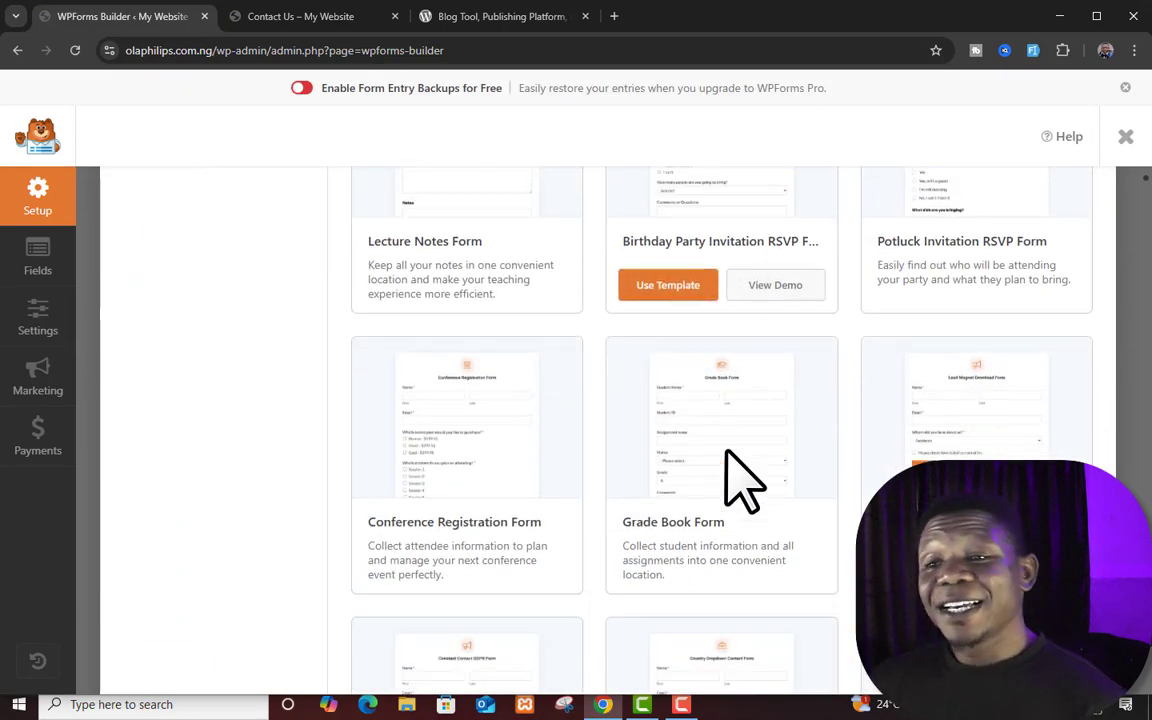
scroll(728, 476, up, 12)
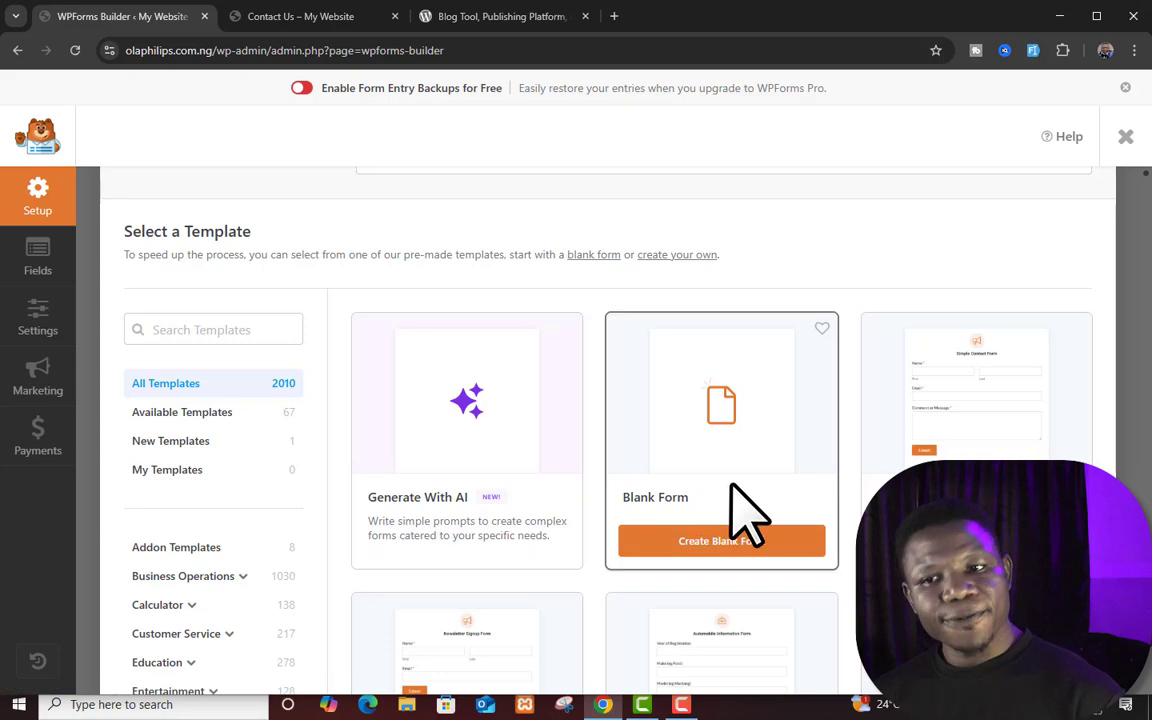
scroll(728, 470, down, 3)
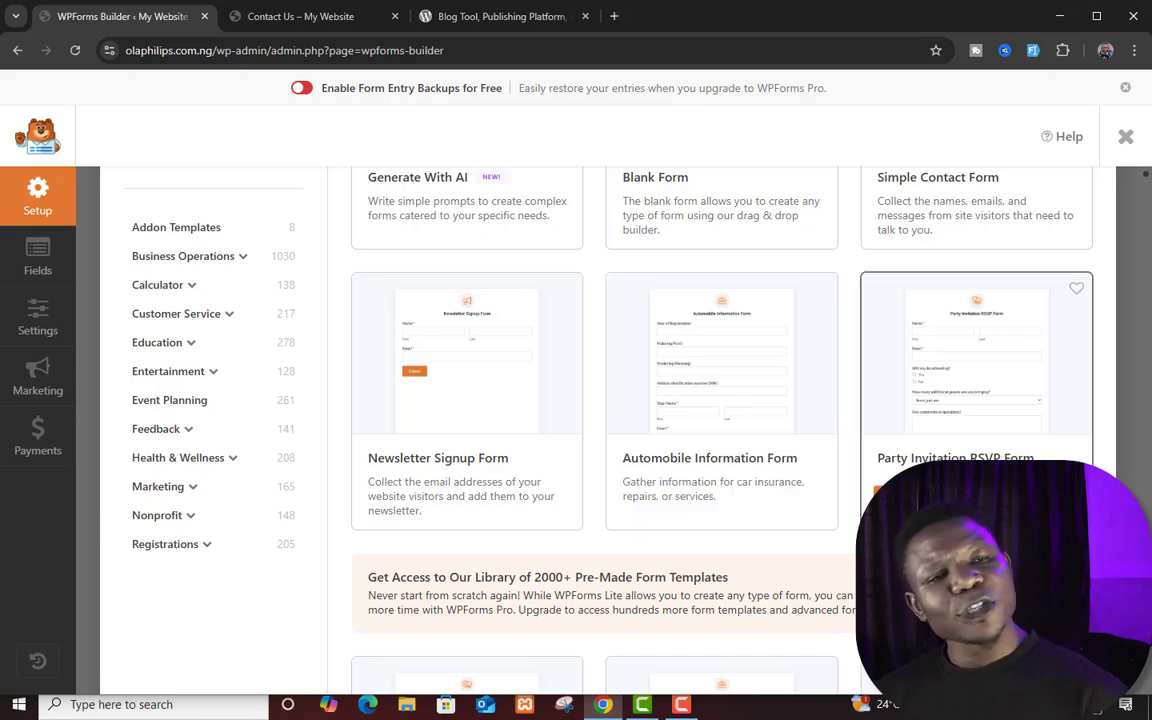
scroll(728, 420, down, 3)
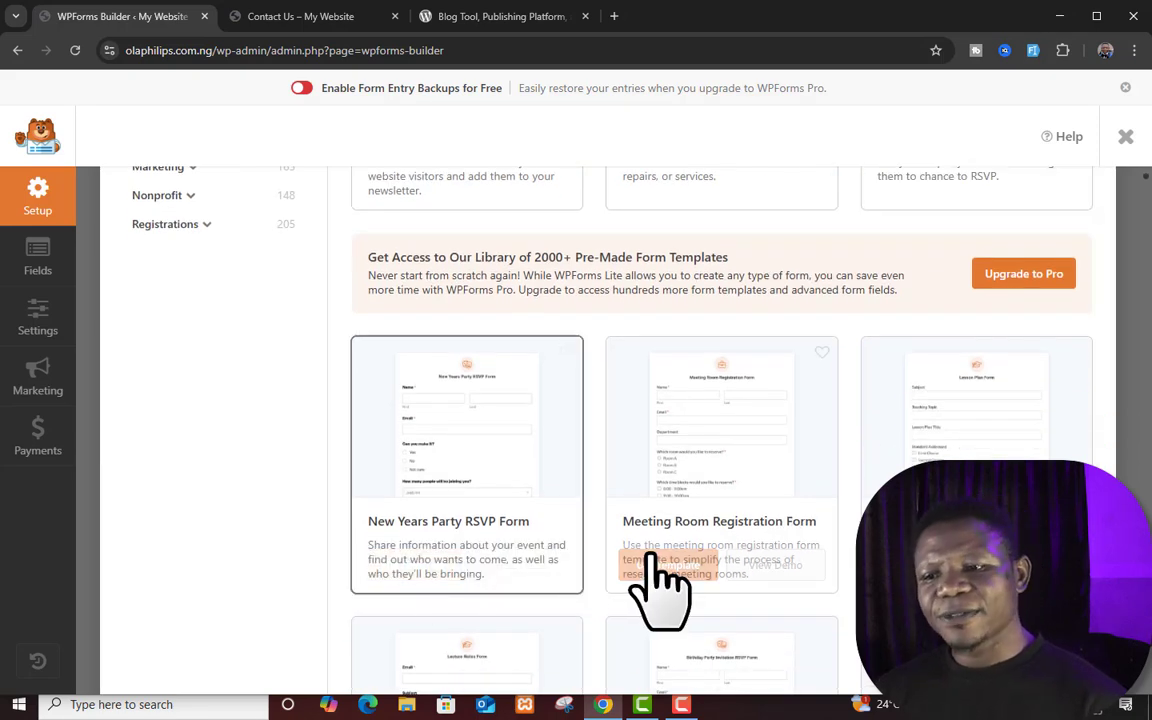
scroll(740, 570, up, 5)
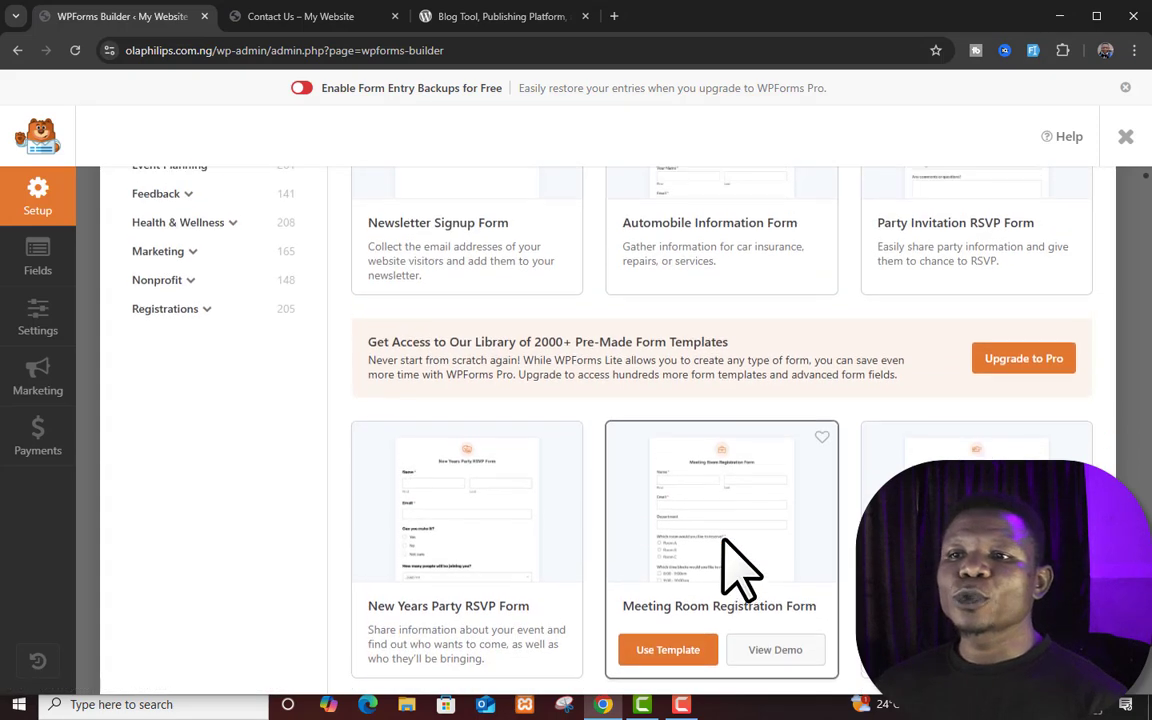
scroll(730, 553, up, 3)
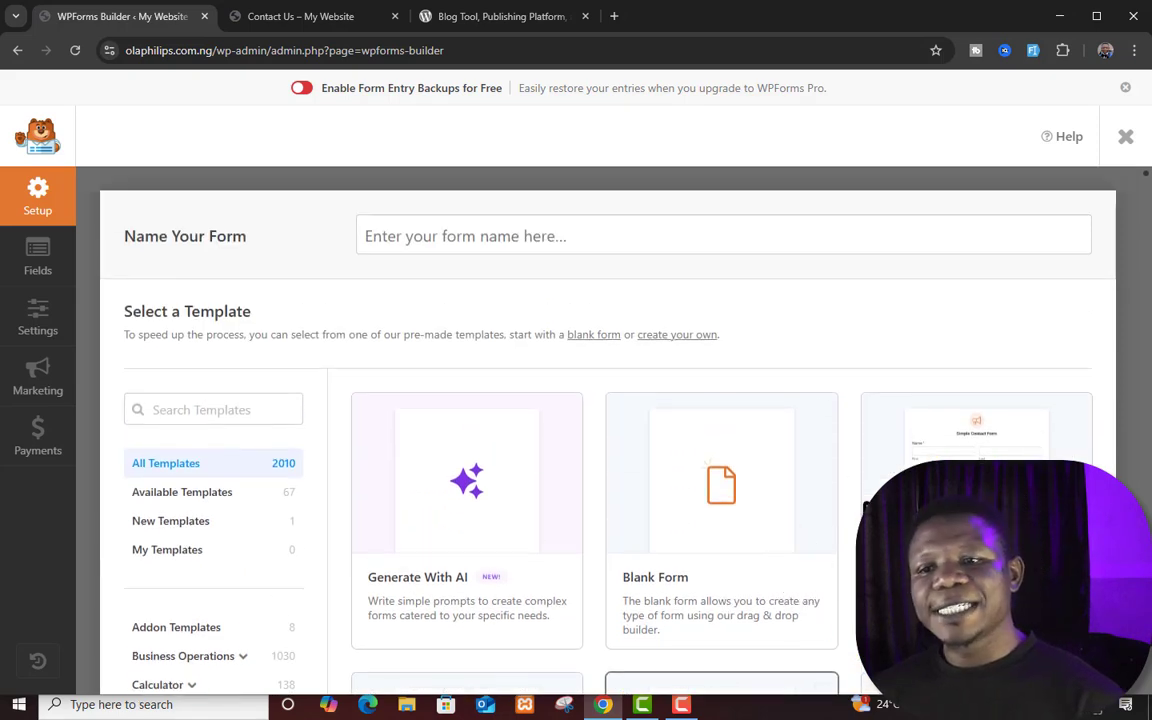
scroll(964, 360, down, 2)
scroll(651, 417, down, 4)
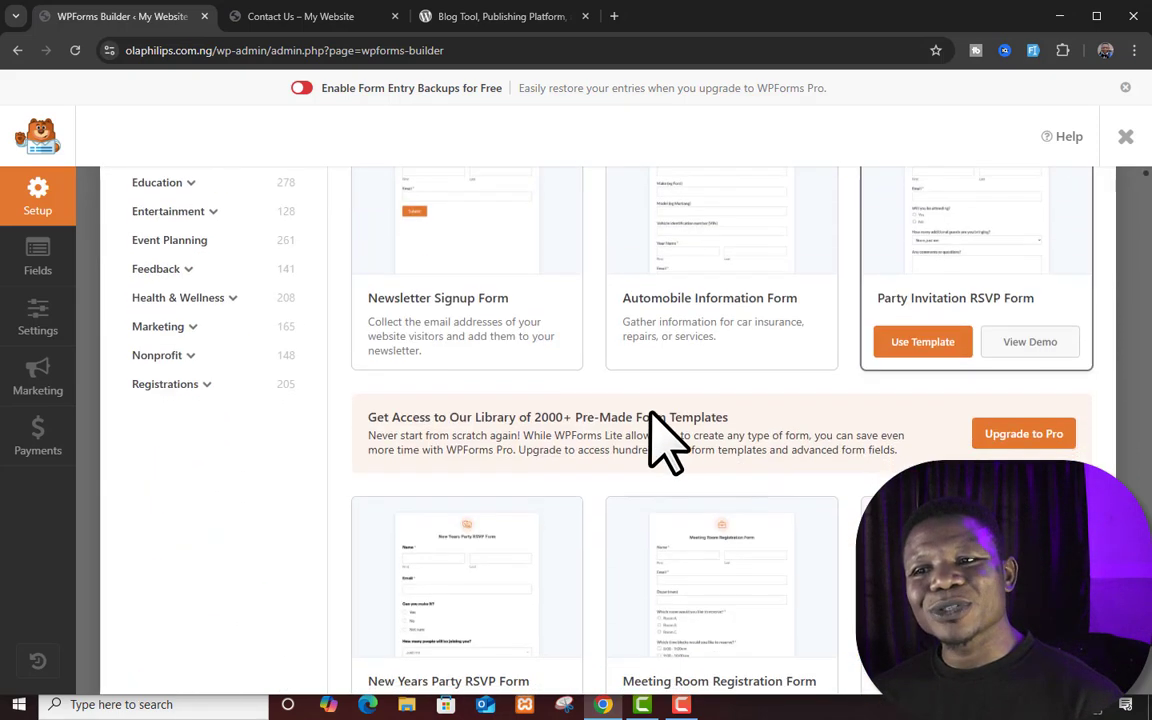
scroll(570, 430, down, 3)
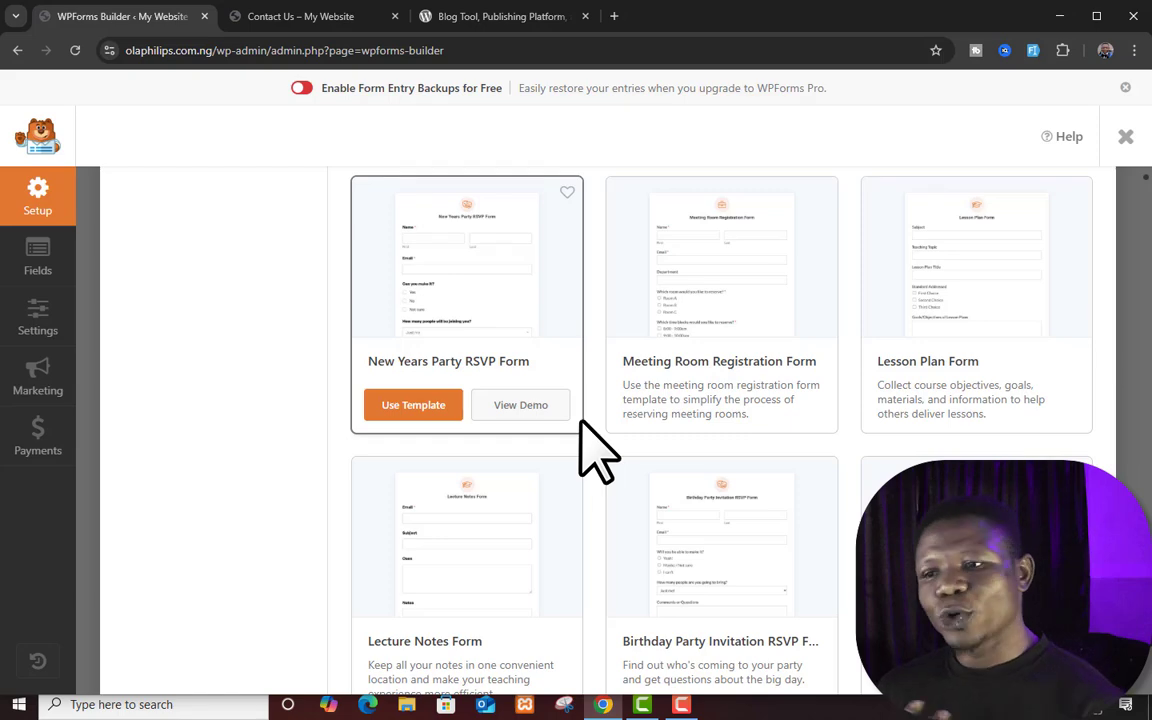
scroll(700, 420, up, 3)
scroll(813, 393, up, 3)
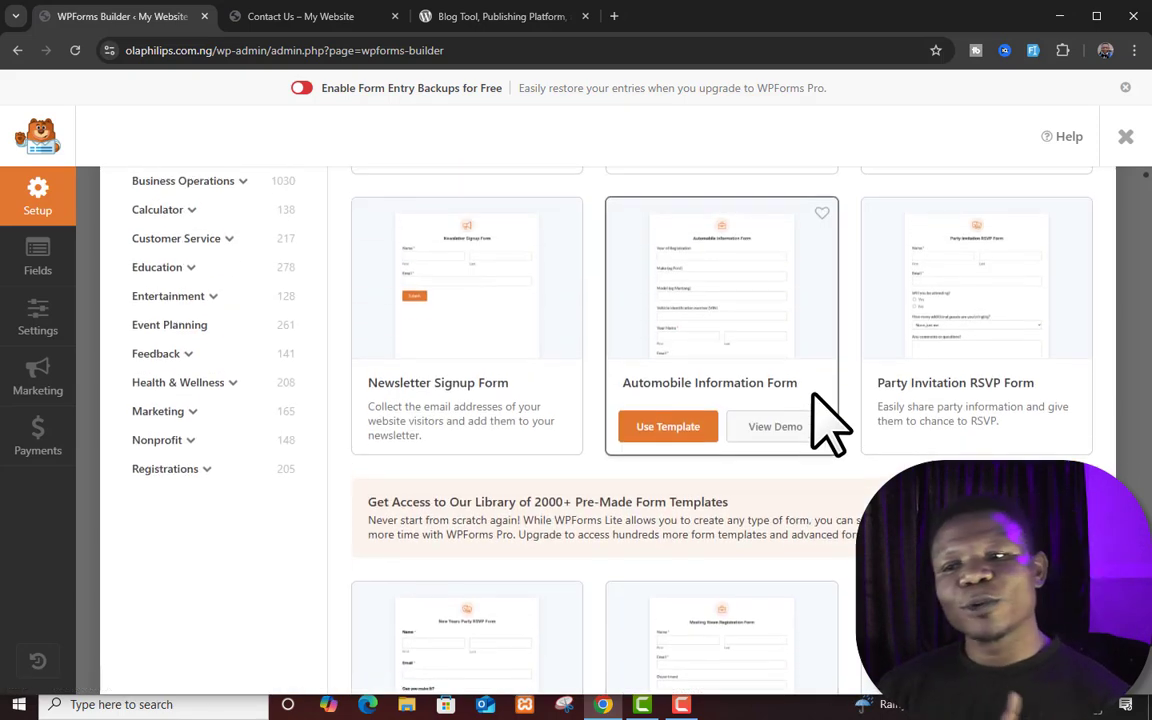
scroll(813, 395, up, 3)
scroll(826, 420, up, 2)
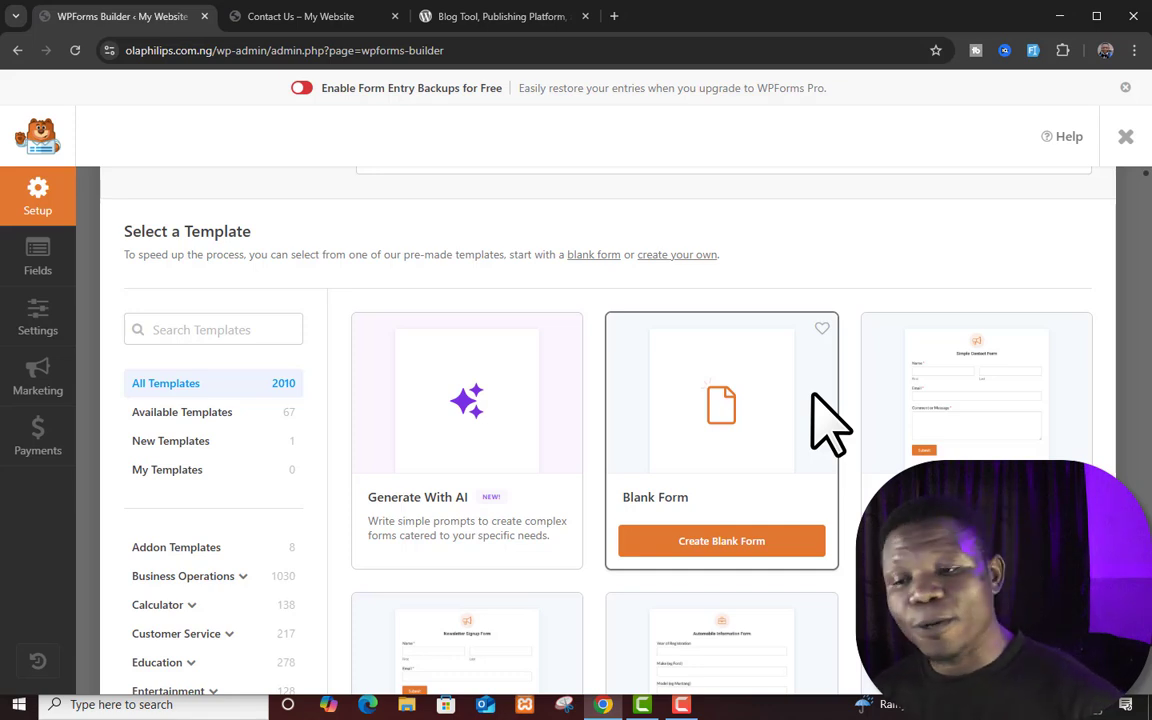
- Create a blank form and add a Name field followed by an Email field
click(746, 540)
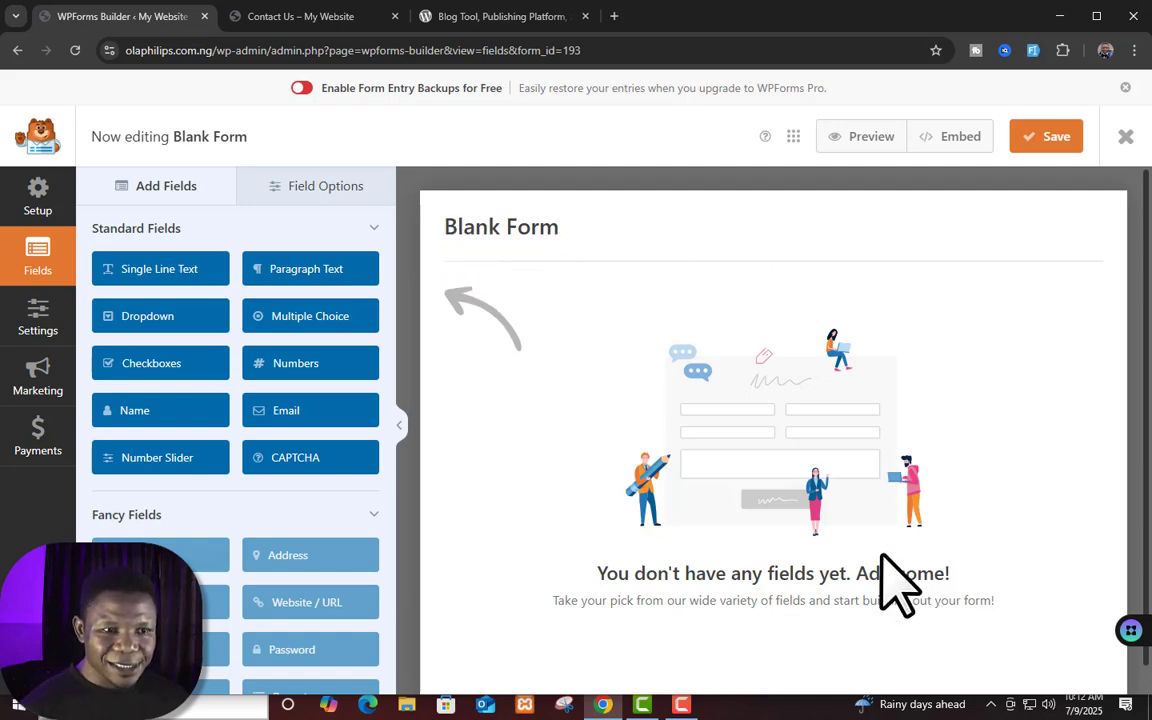
scroll(850, 530, down, 1)
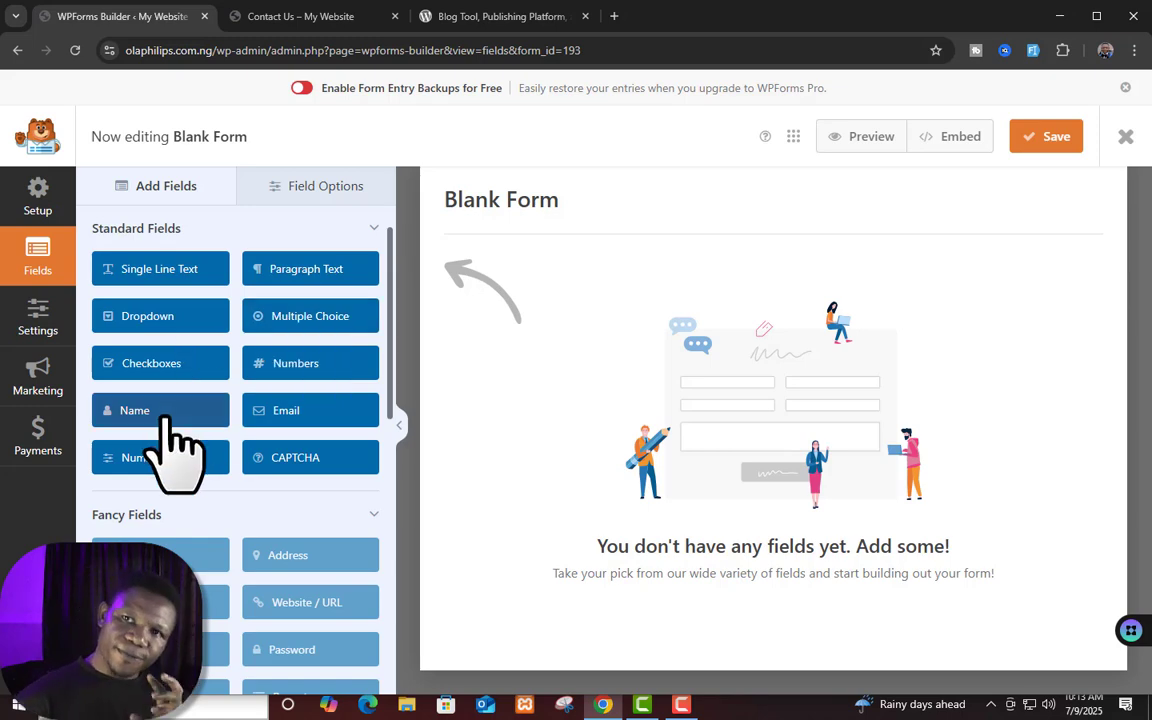
drag(165, 415, 741, 357)
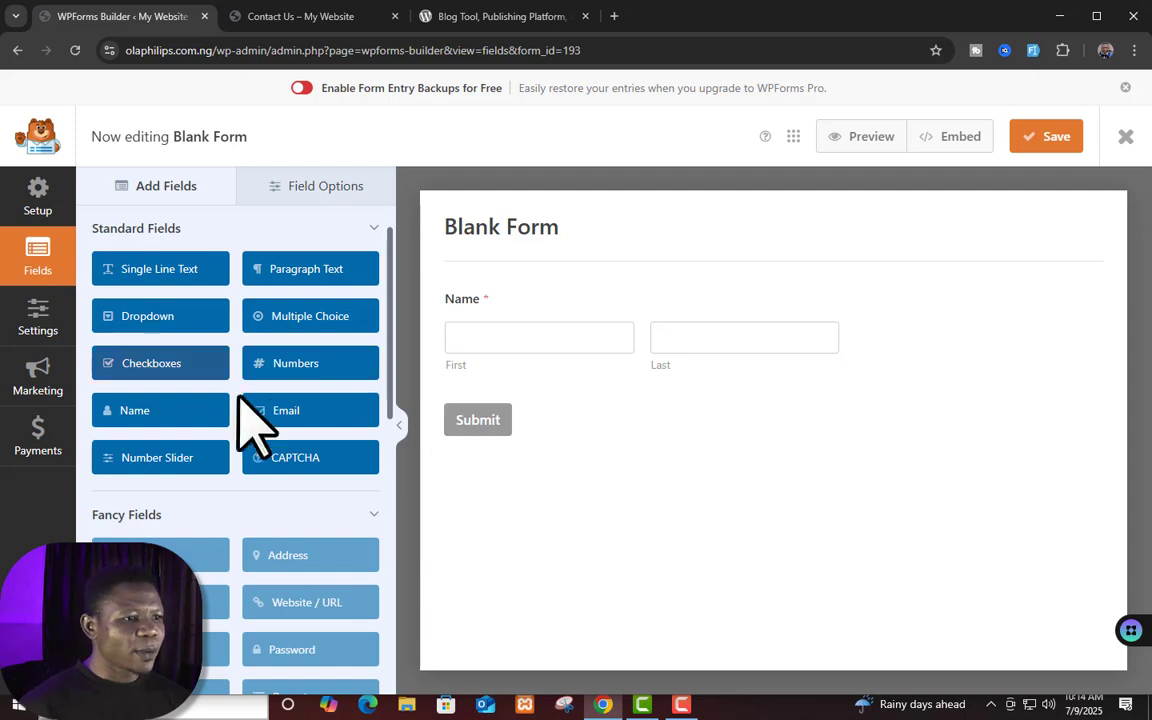
drag(298, 418, 625, 404)
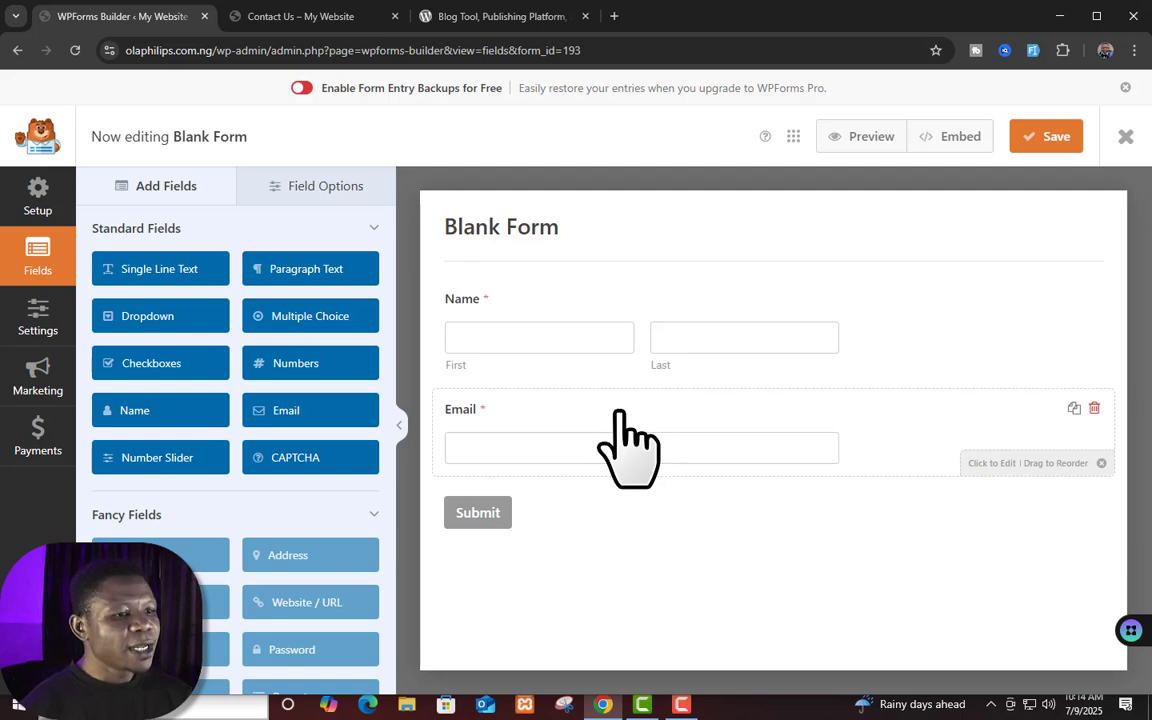
- Add a Single Line Text field and a Paragraph Text field below the Email field
click(180, 270)
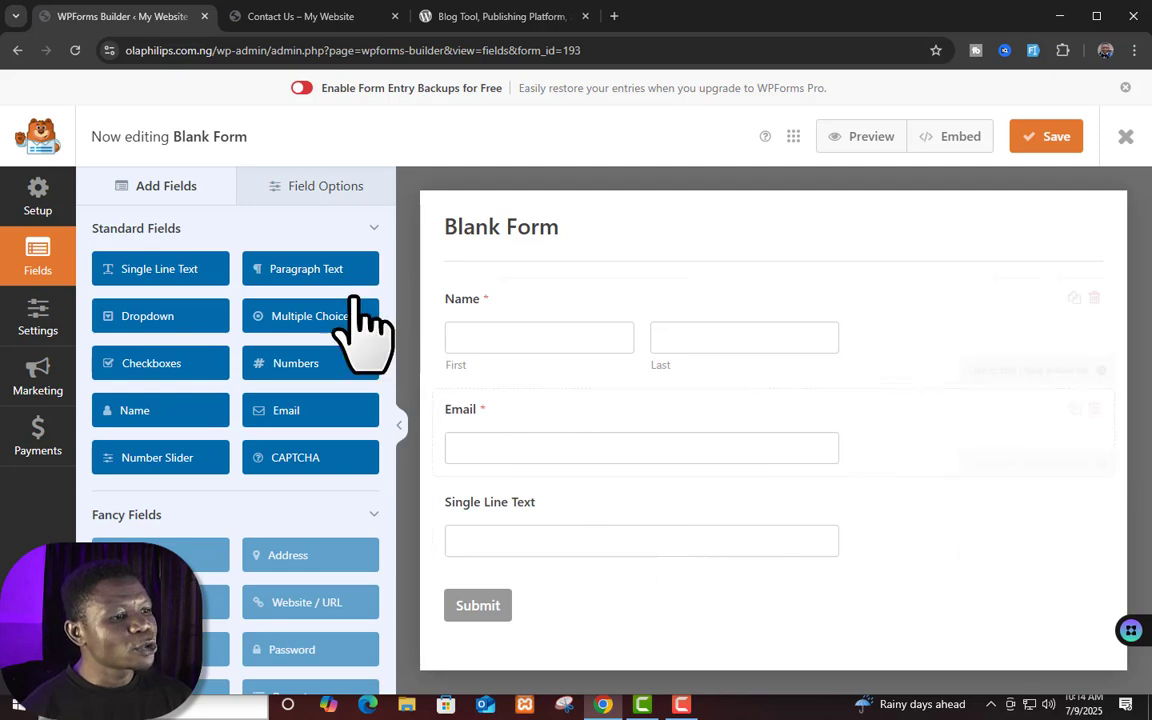
drag(337, 272, 640, 610)
scroll(760, 577, down, 2)
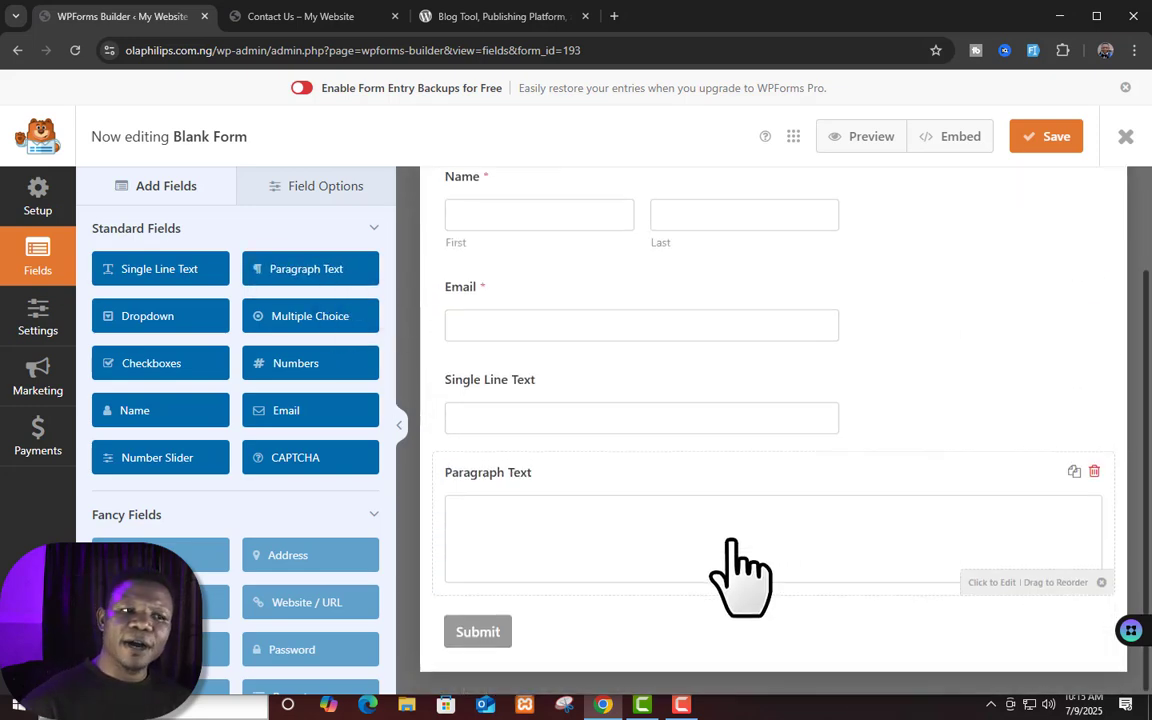
- Open the options of the Single Line Text field and save the form
scroll(740, 578, up, 3)
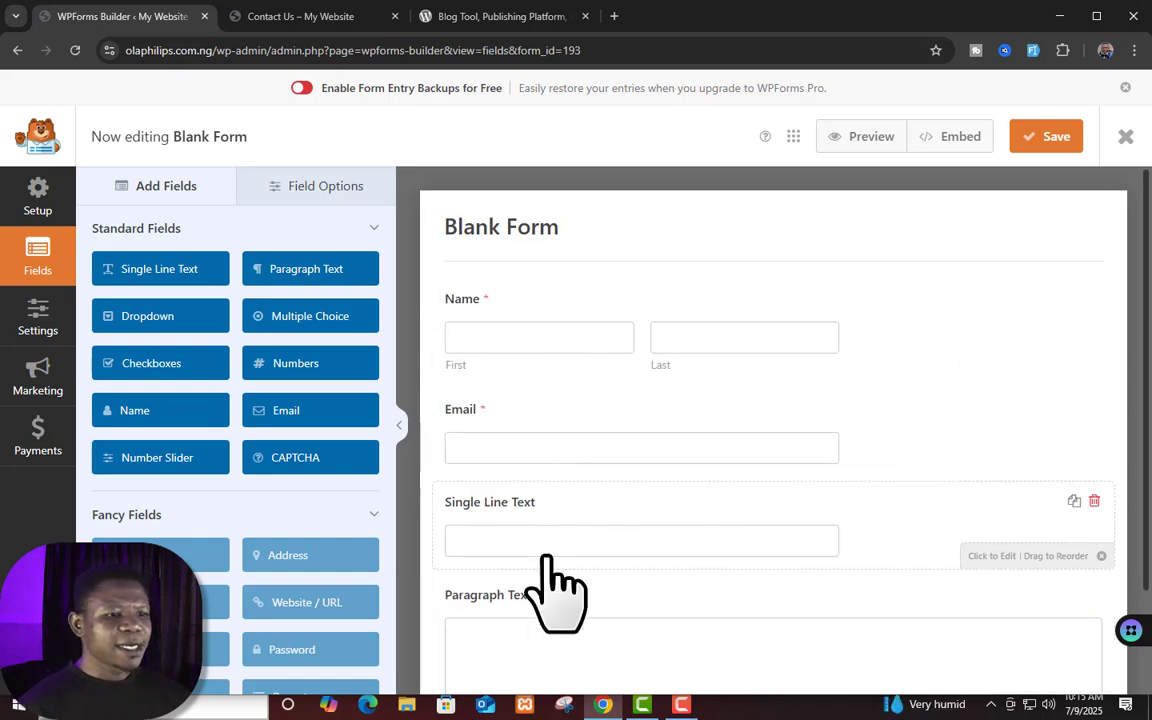
scroll(510, 620, down, 1)
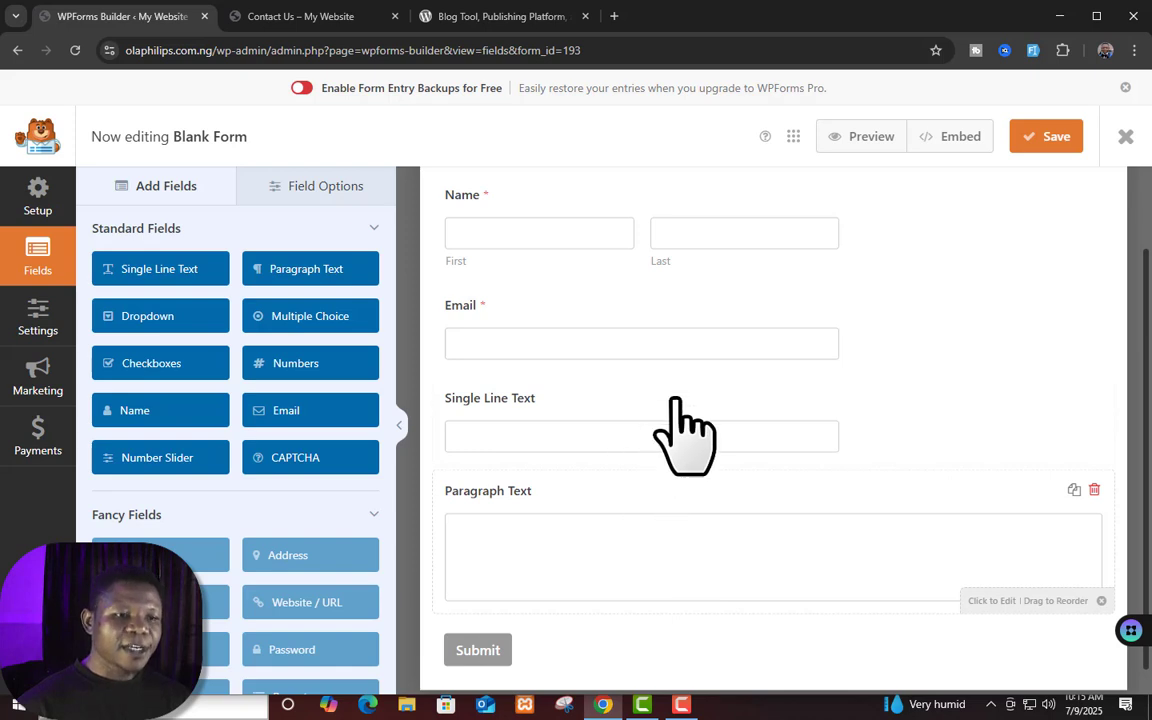
scroll(690, 420, down, 1)
click(727, 428)
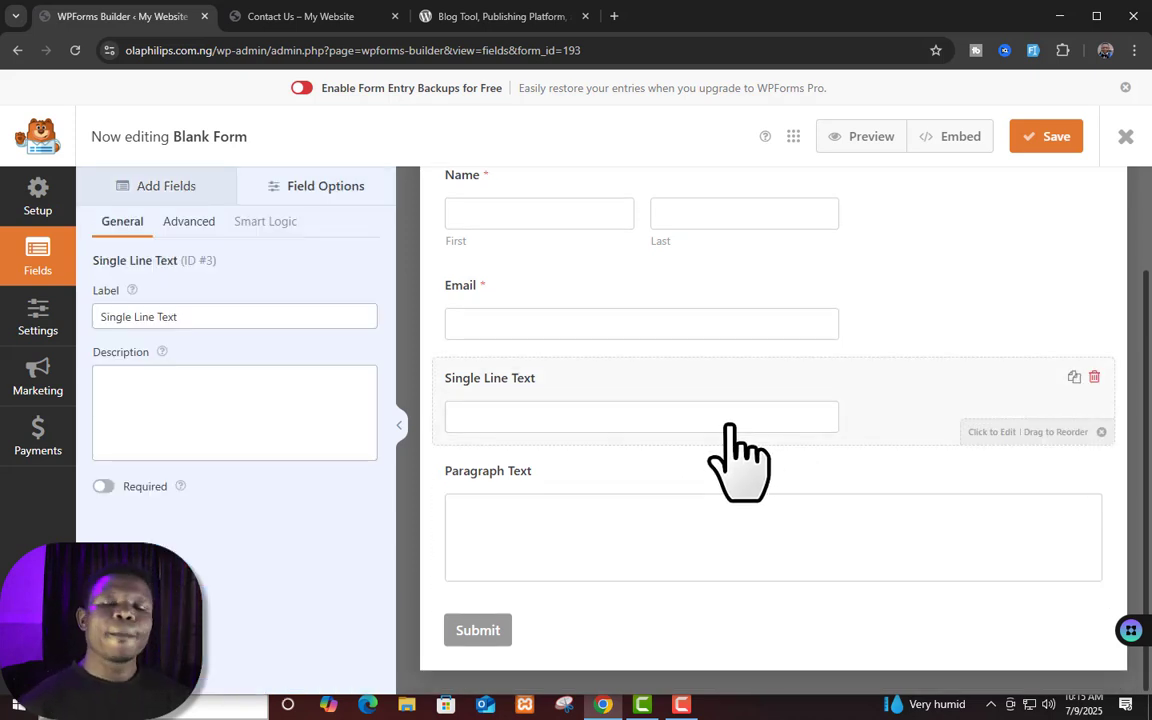
scroll(740, 440, up, 2)
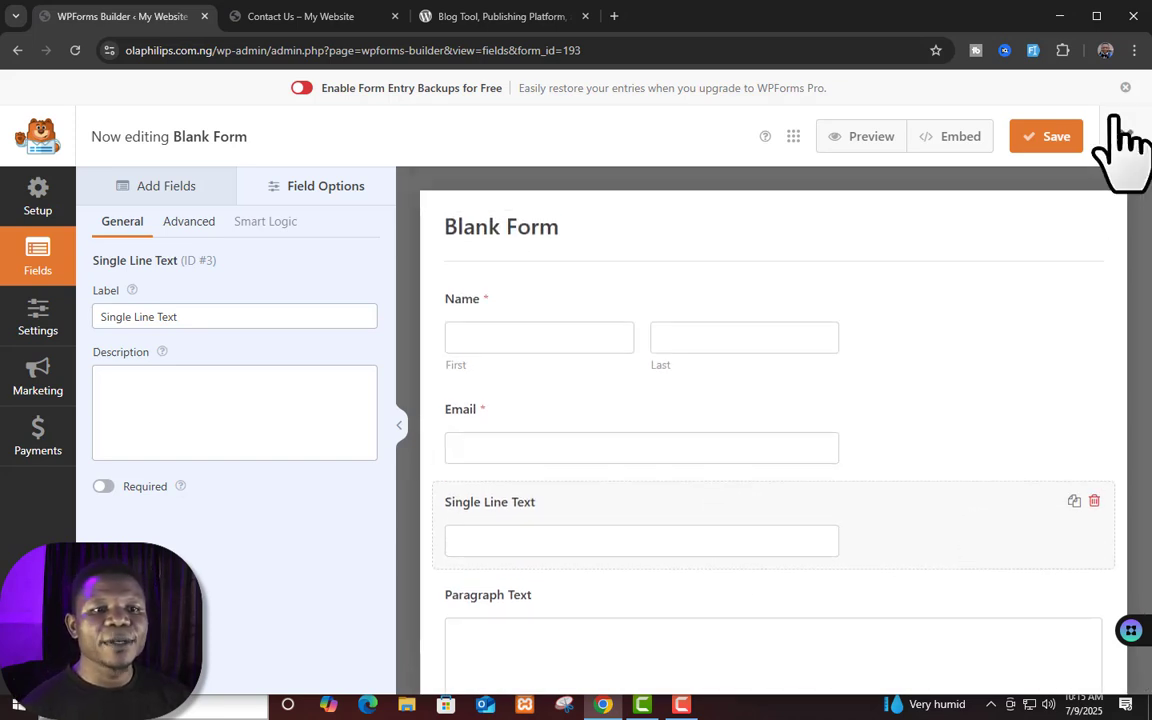
click(1046, 150)
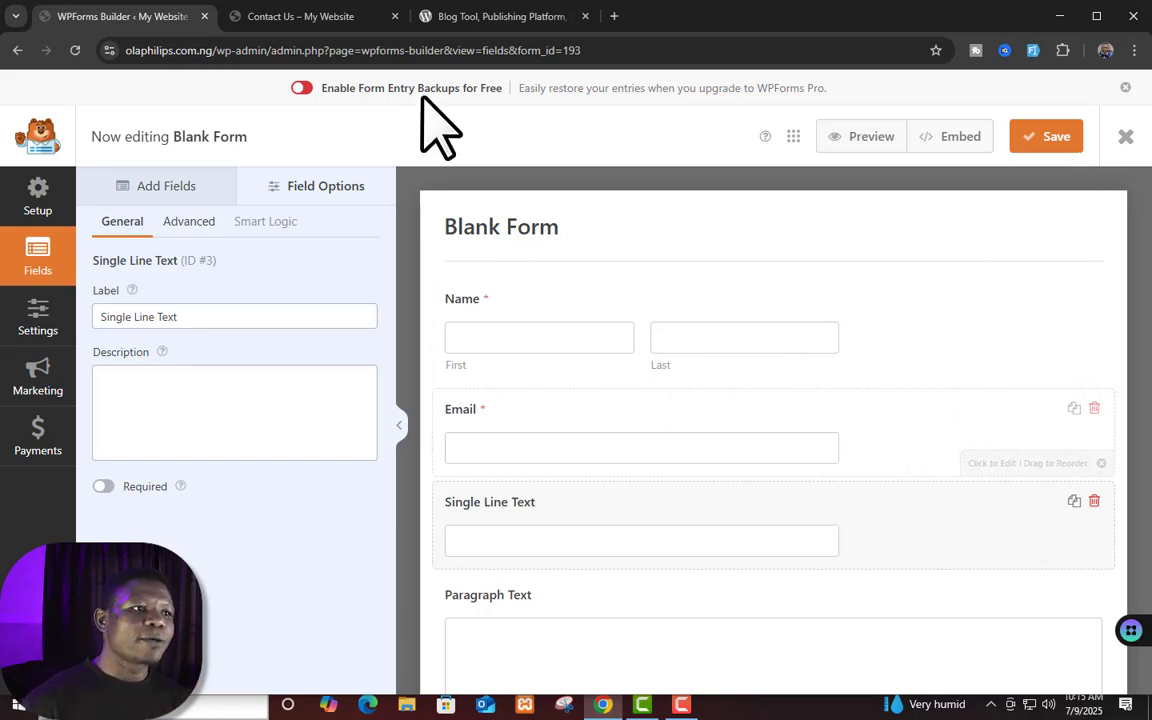
- Reload the live Contact Us page to check it for the form, and return to the form builder
click(352, 16)
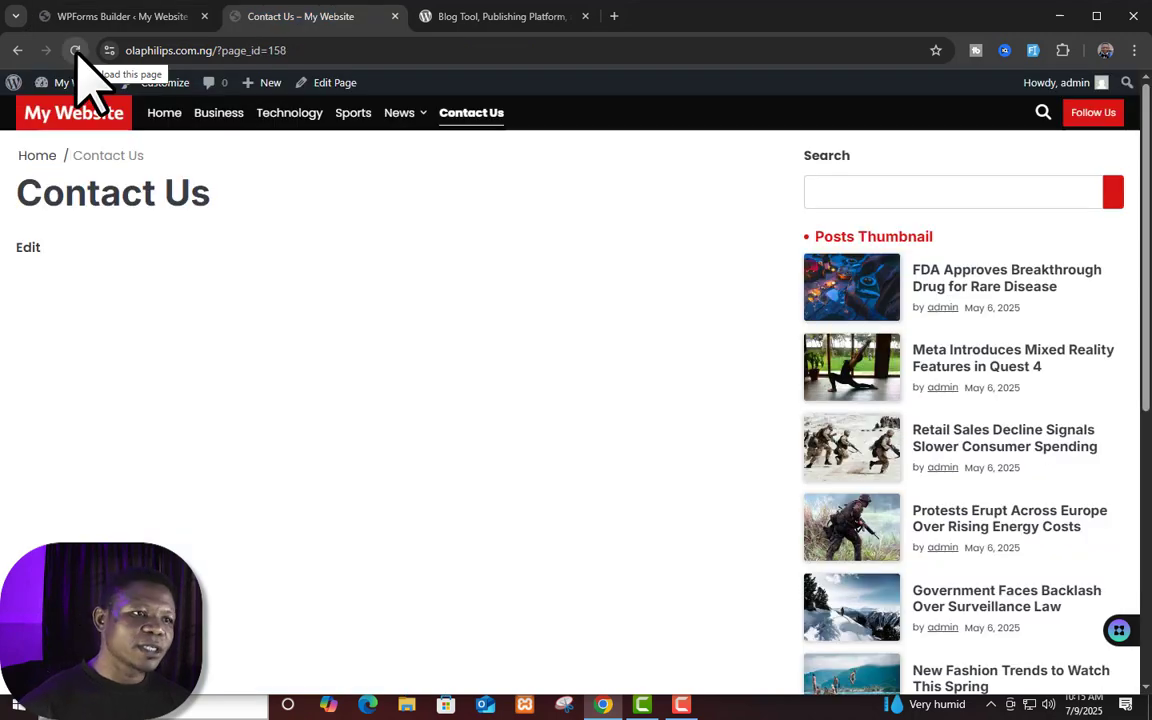
click(76, 50)
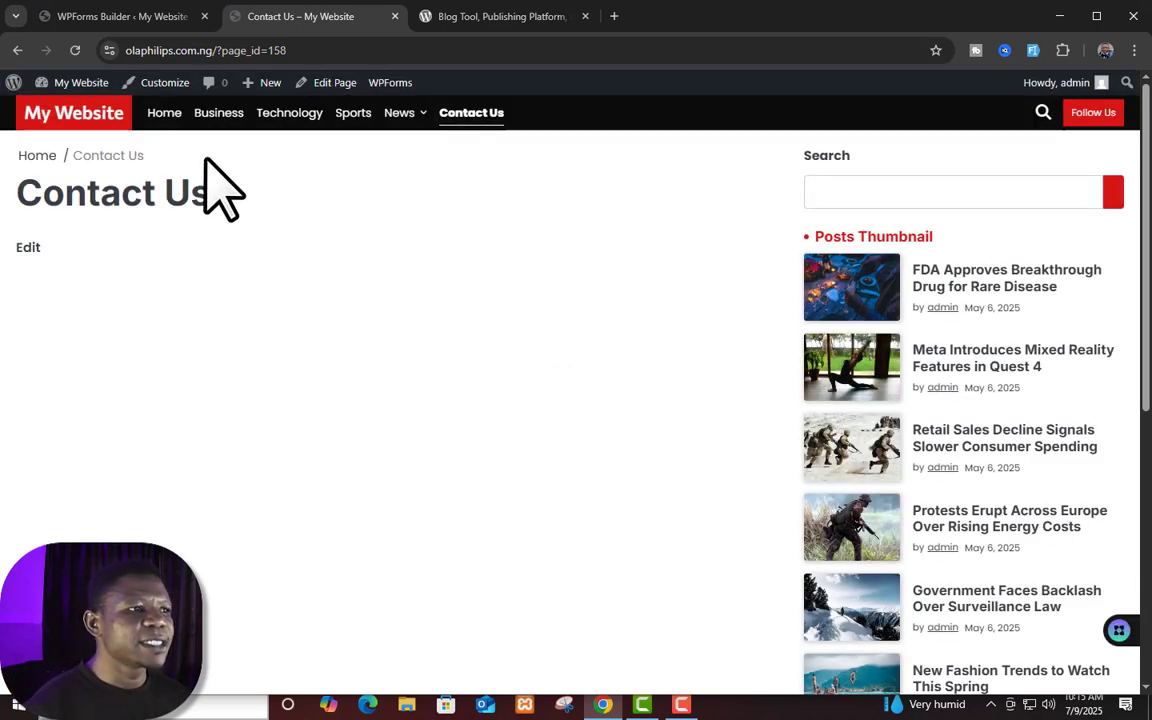
click(152, 18)
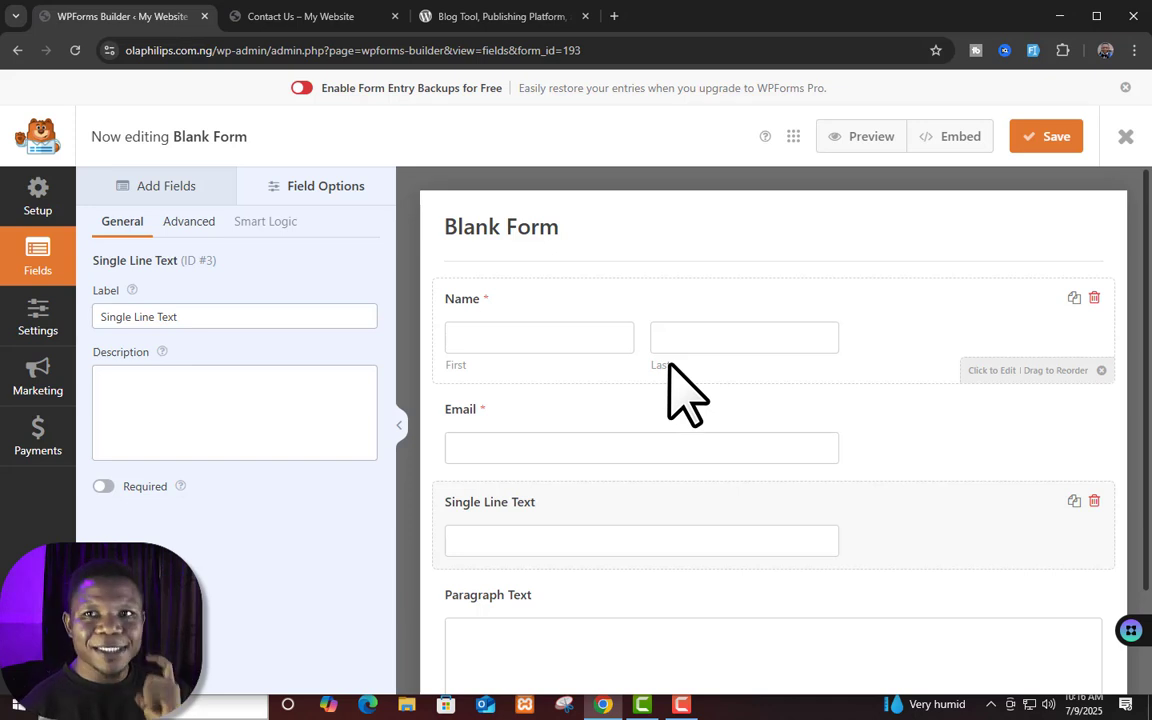
- Switch to the WordPress.org site and open its plugin directory
click(549, 16)
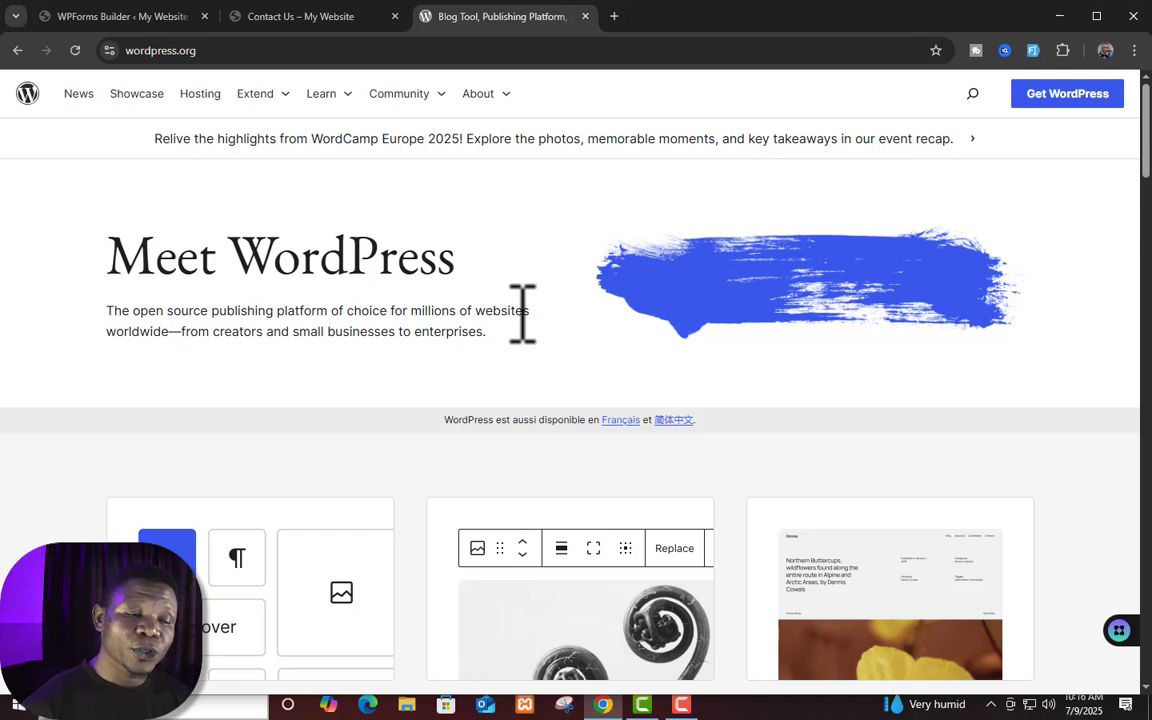
click(287, 94)
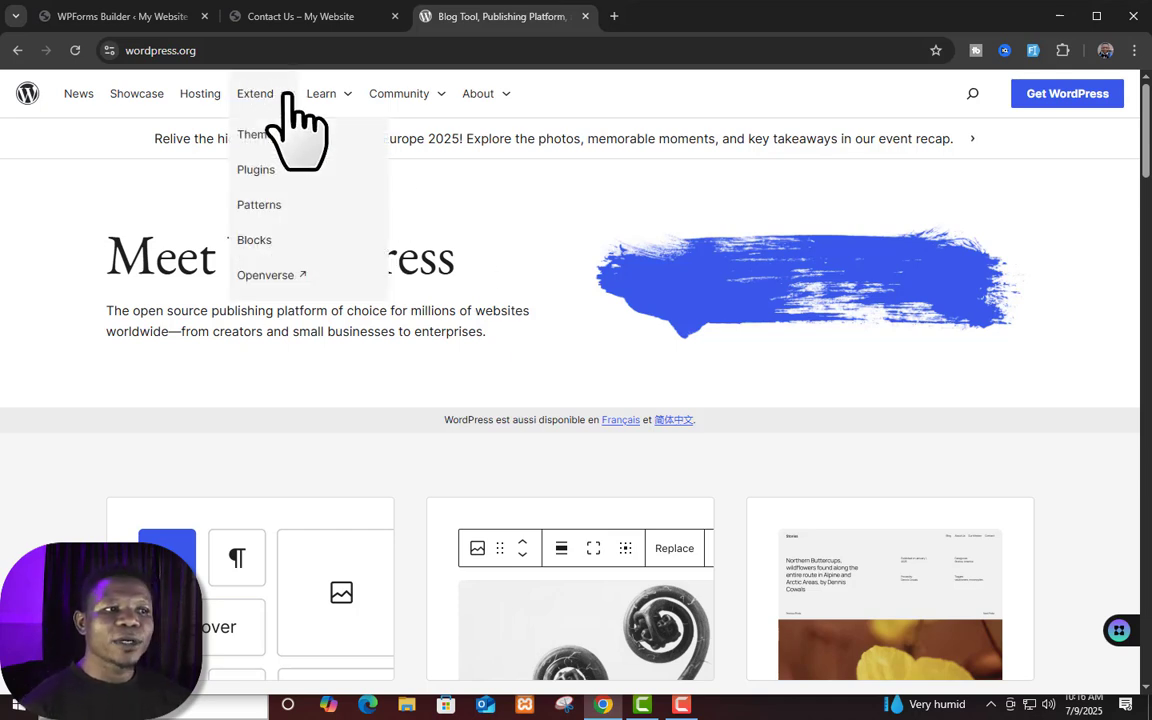
click(264, 174)
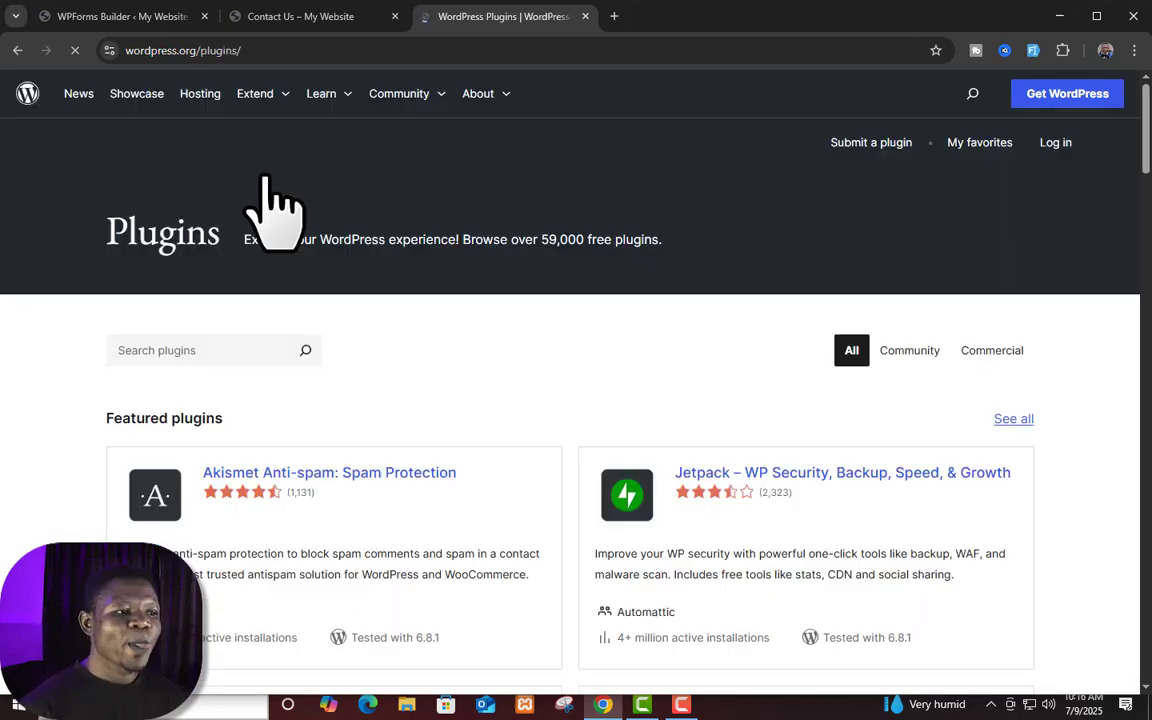
- Examine the featured plugins in the WordPress.org directory and compare them with the site's installed plugins list
scroll(576, 319, down, 5)
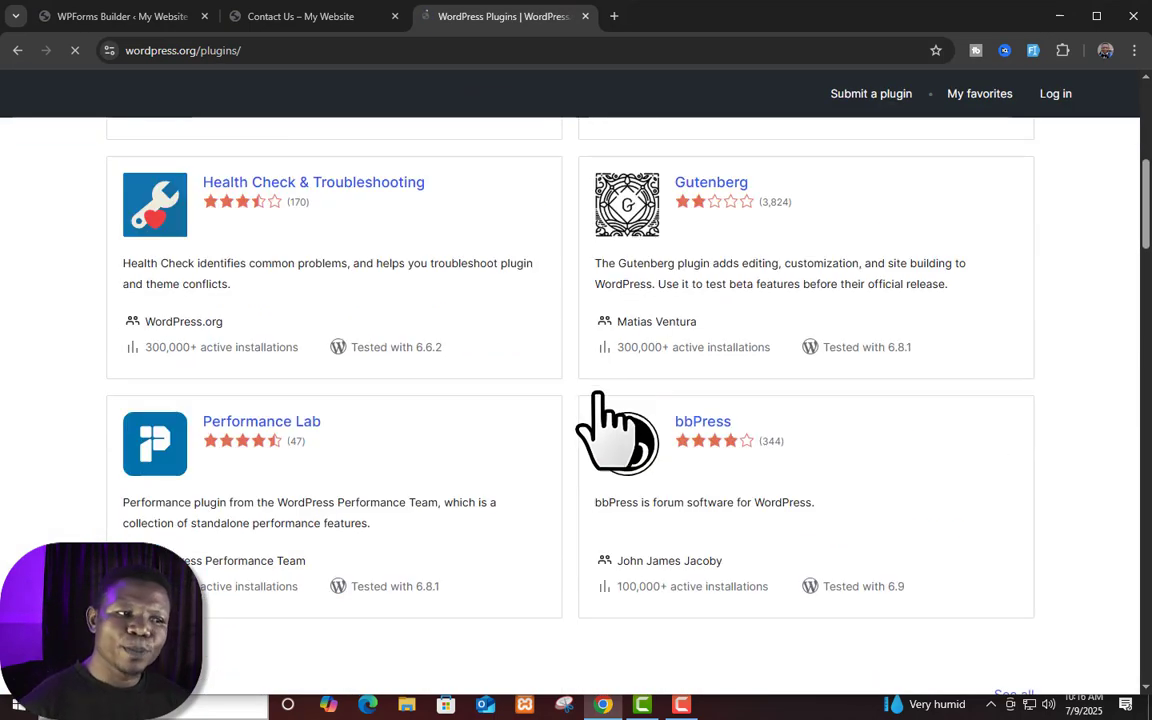
scroll(650, 370, down, 2)
scroll(665, 355, up, 7)
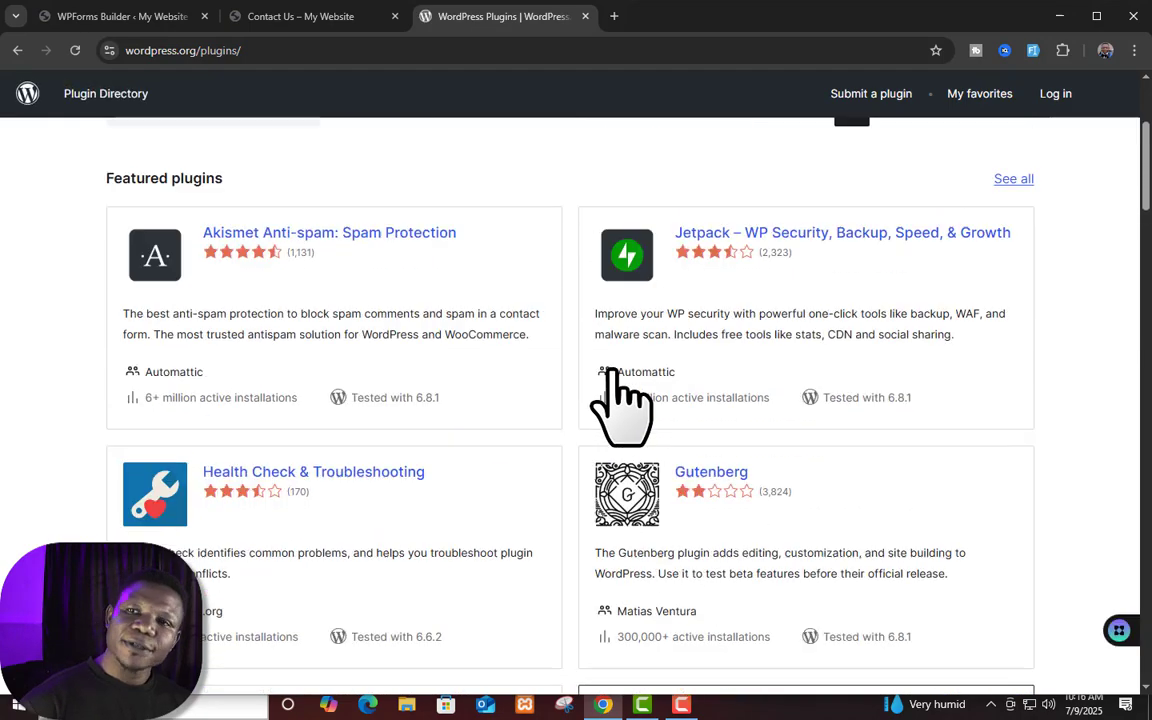
scroll(856, 360, down, 4)
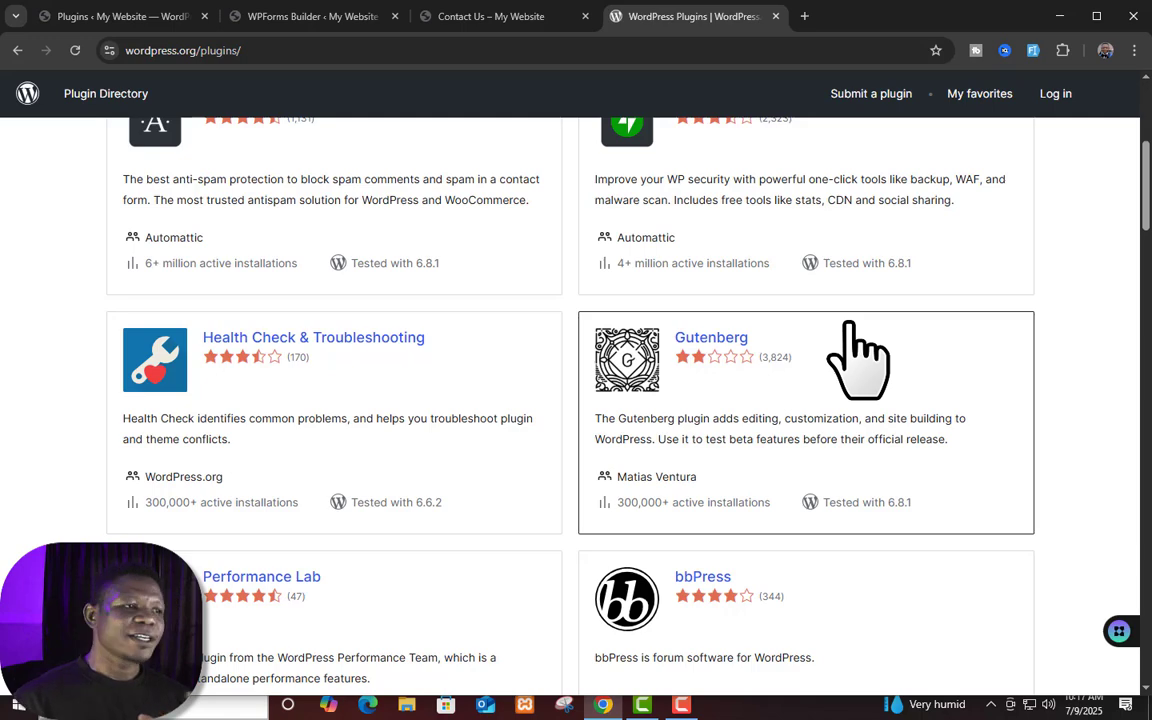
scroll(244, 141, up, 1)
click(137, 20)
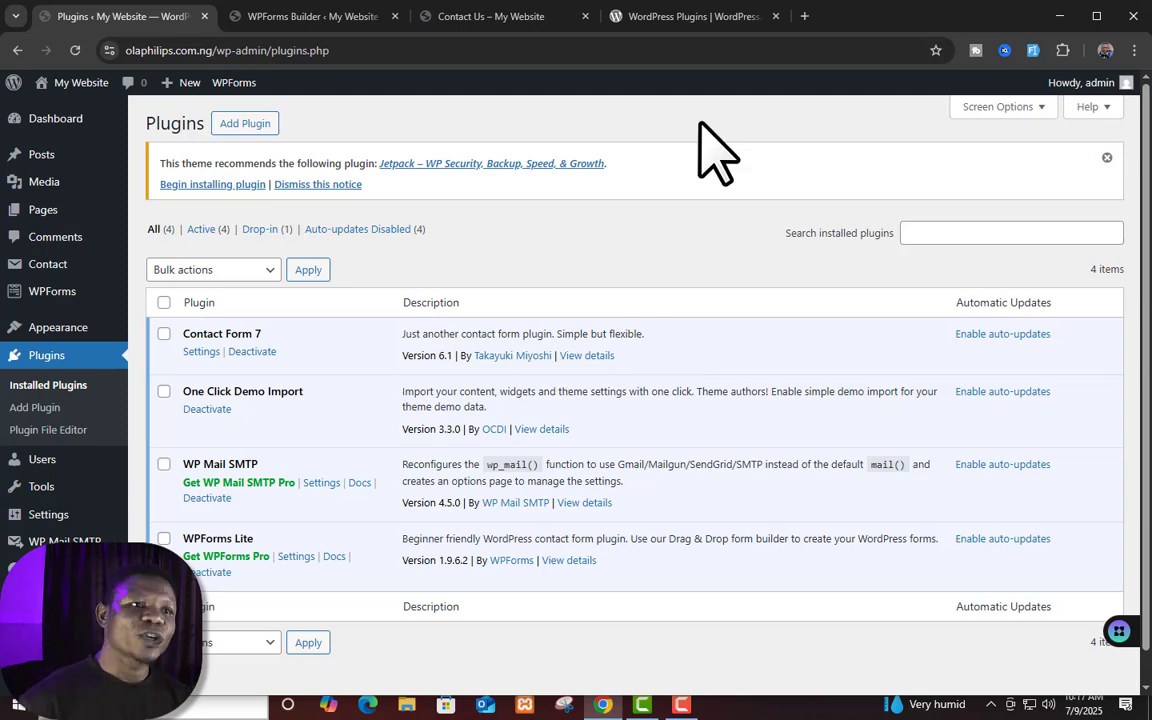
click(678, 22)
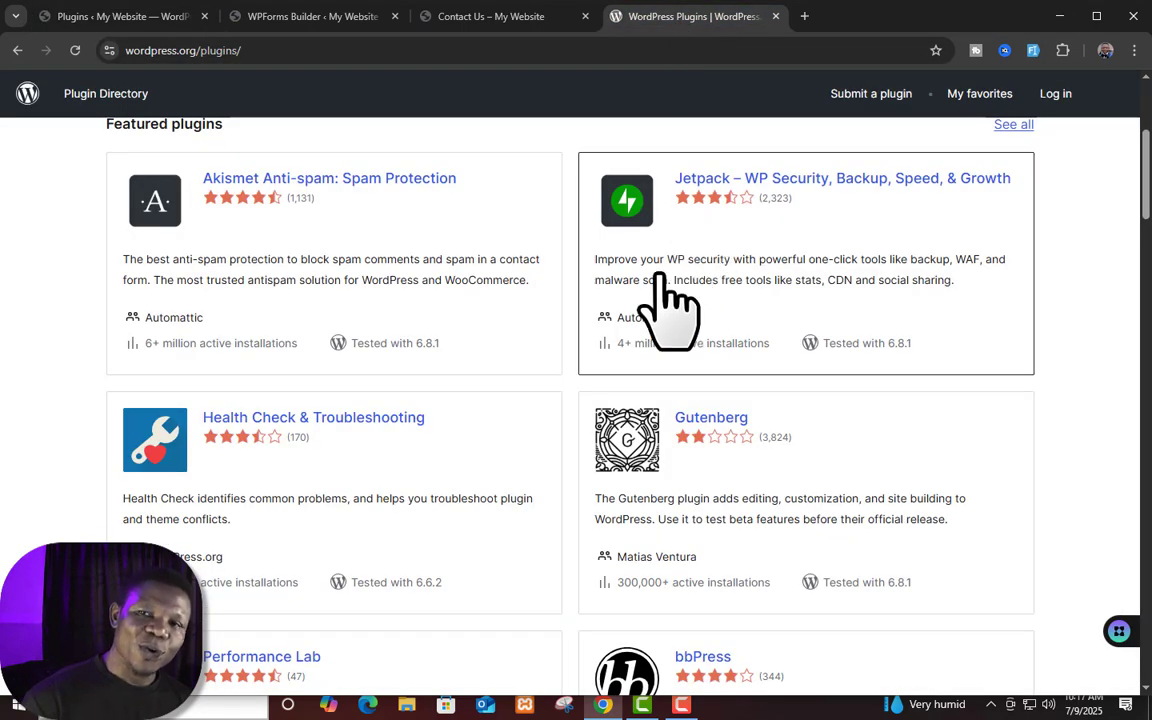
- Search the WordPress.org plugin directory for "wp form" and open the WPForms – Easy Form Builder plugin page
scroll(613, 292, up, 5)
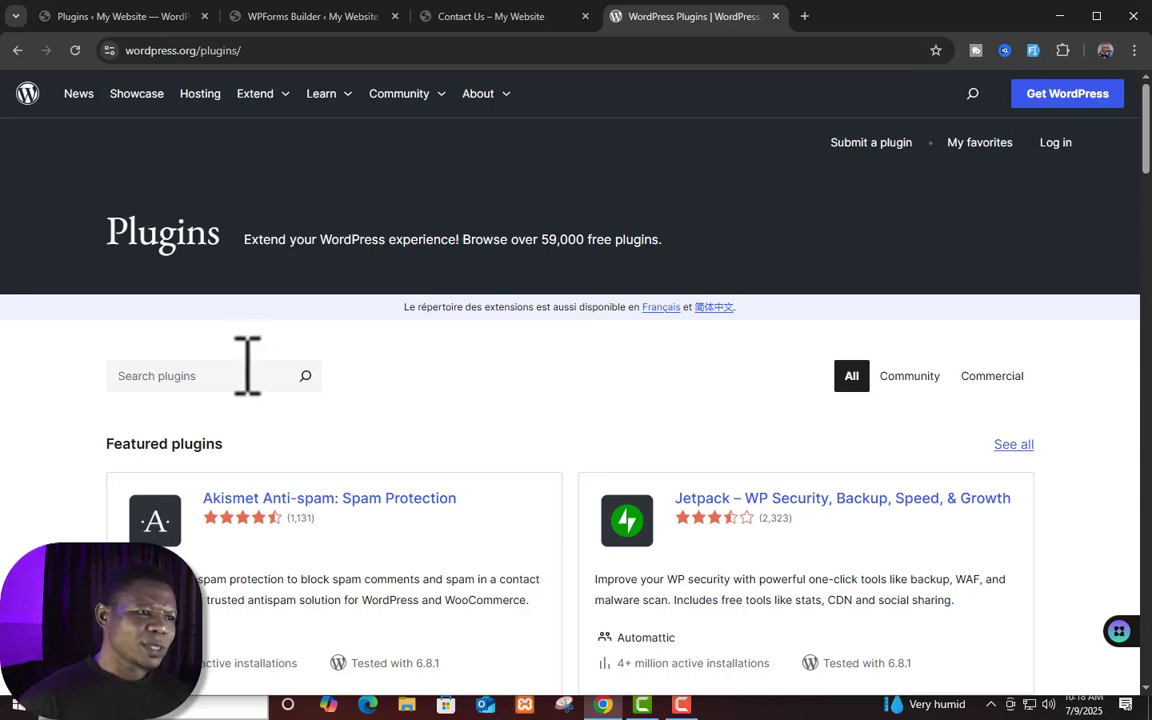
click(243, 386)
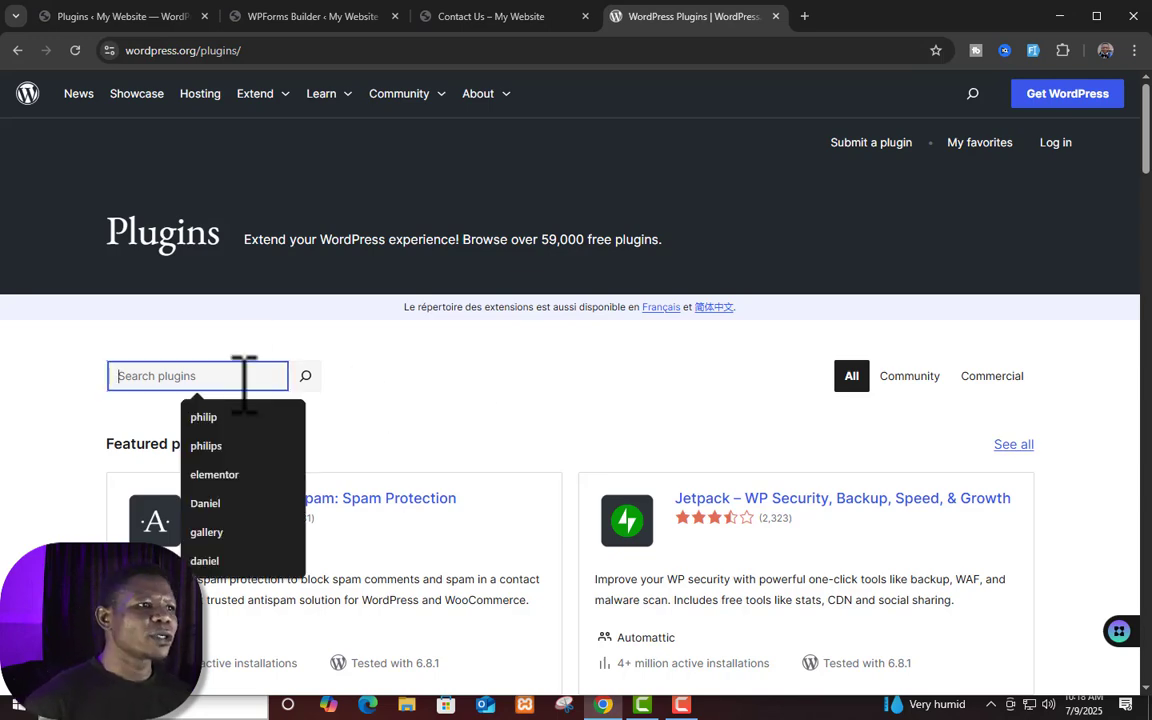
click(148, 18)
mouse_move(70, 298)
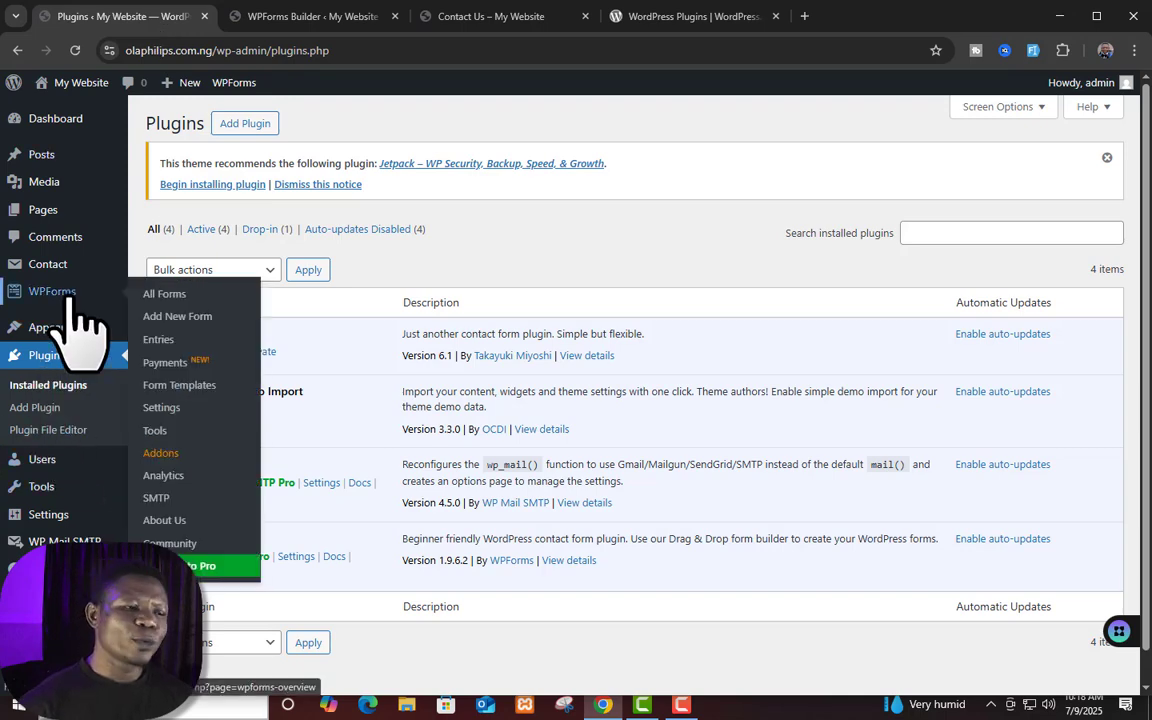
click(700, 18)
click(199, 376)
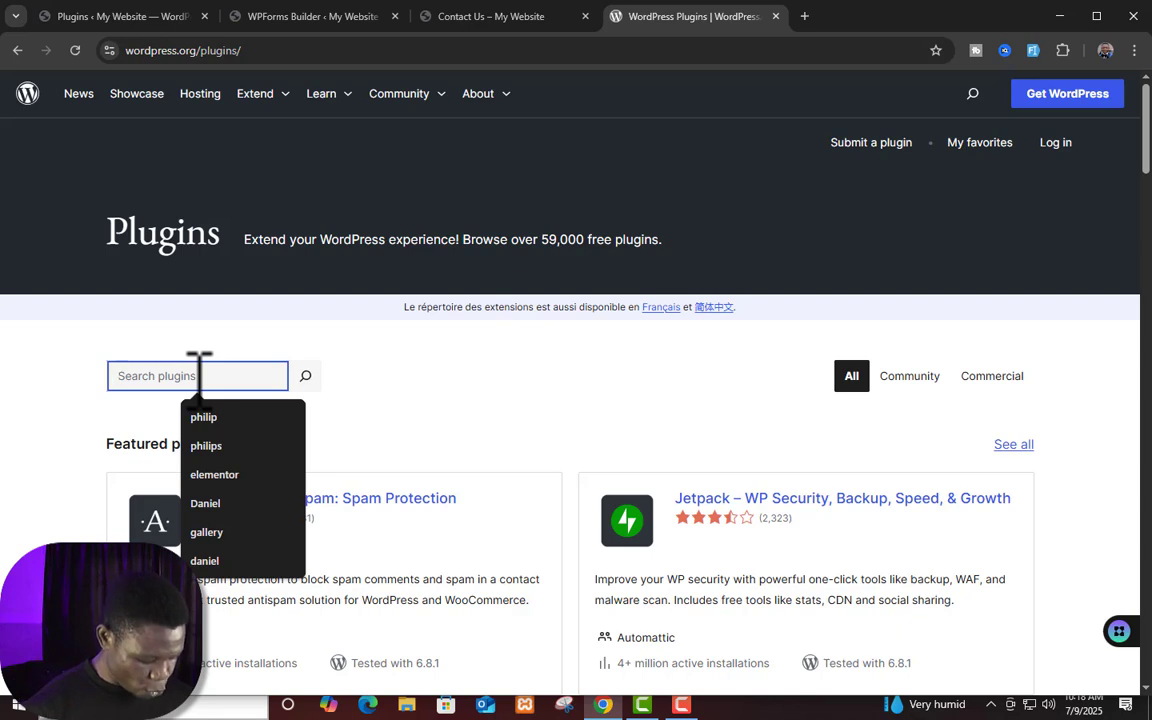
text(wp form)
key(Return)
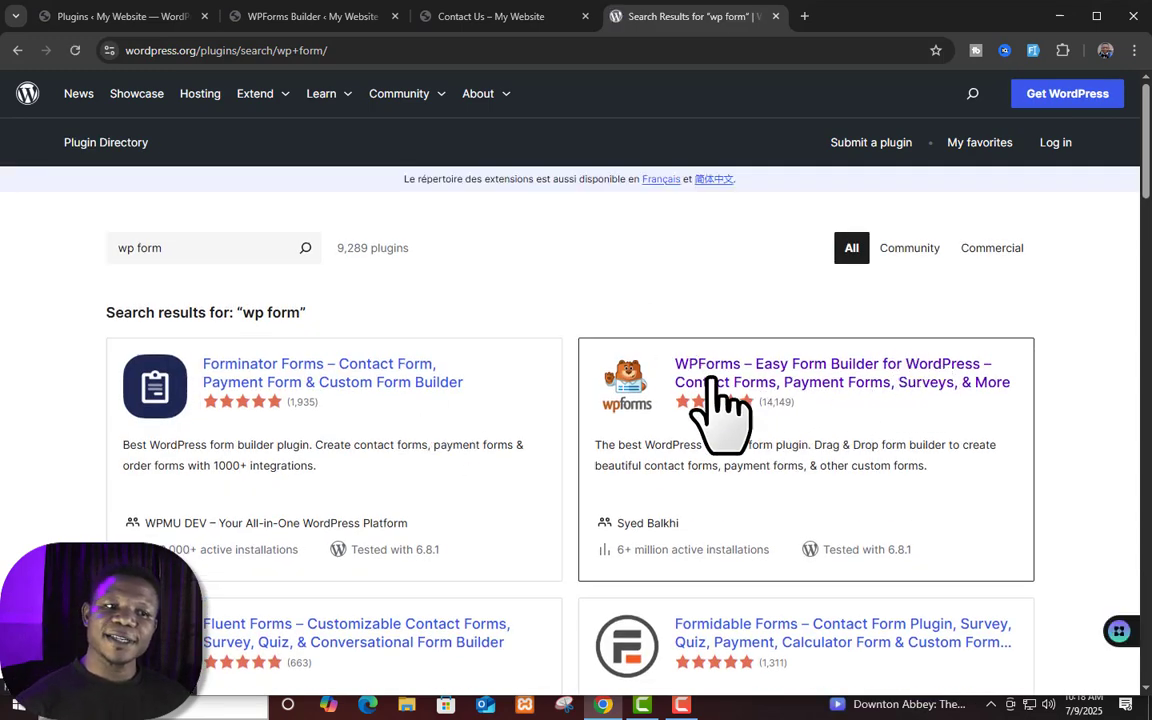
click(762, 392)
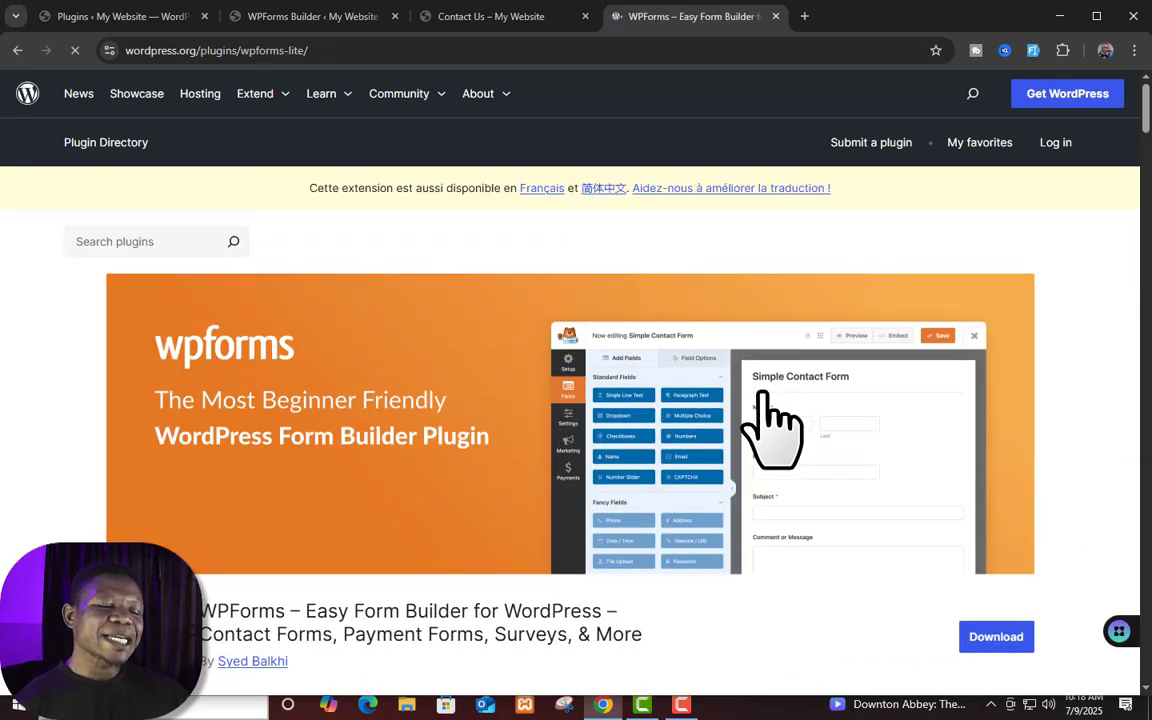
- Examine the WPForms plugin page's header, description, Pro version note and ratings
scroll(538, 358, down, 2)
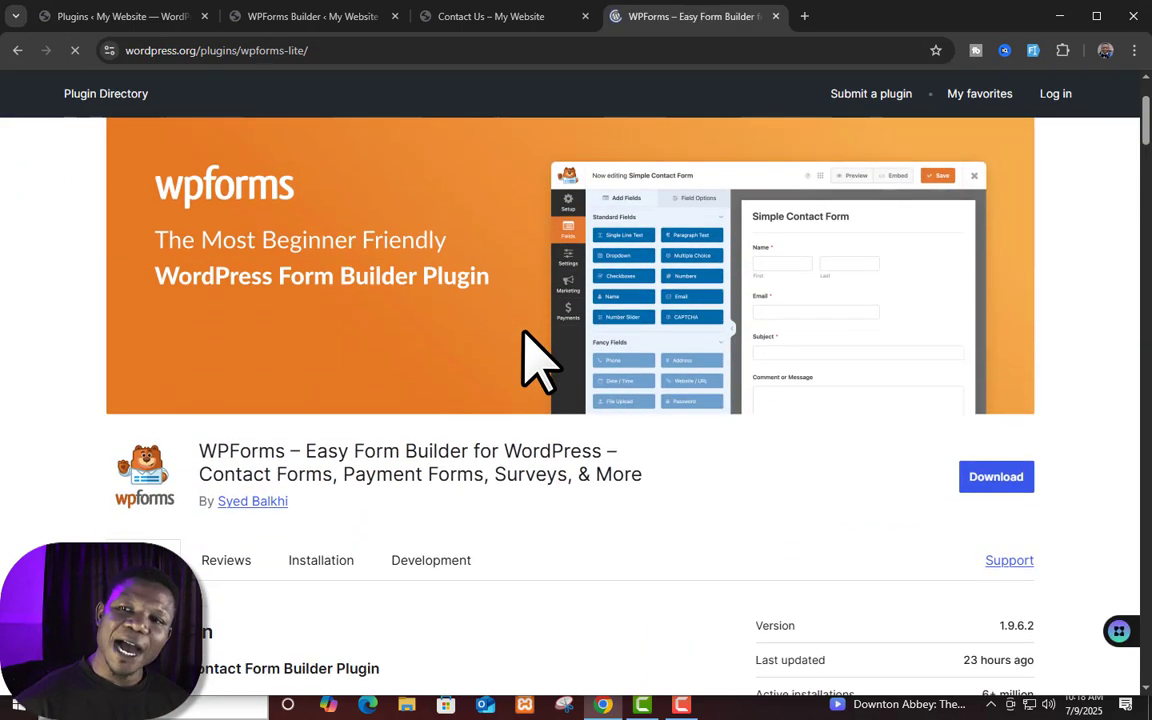
scroll(535, 360, down, 1)
scroll(390, 415, up, 1)
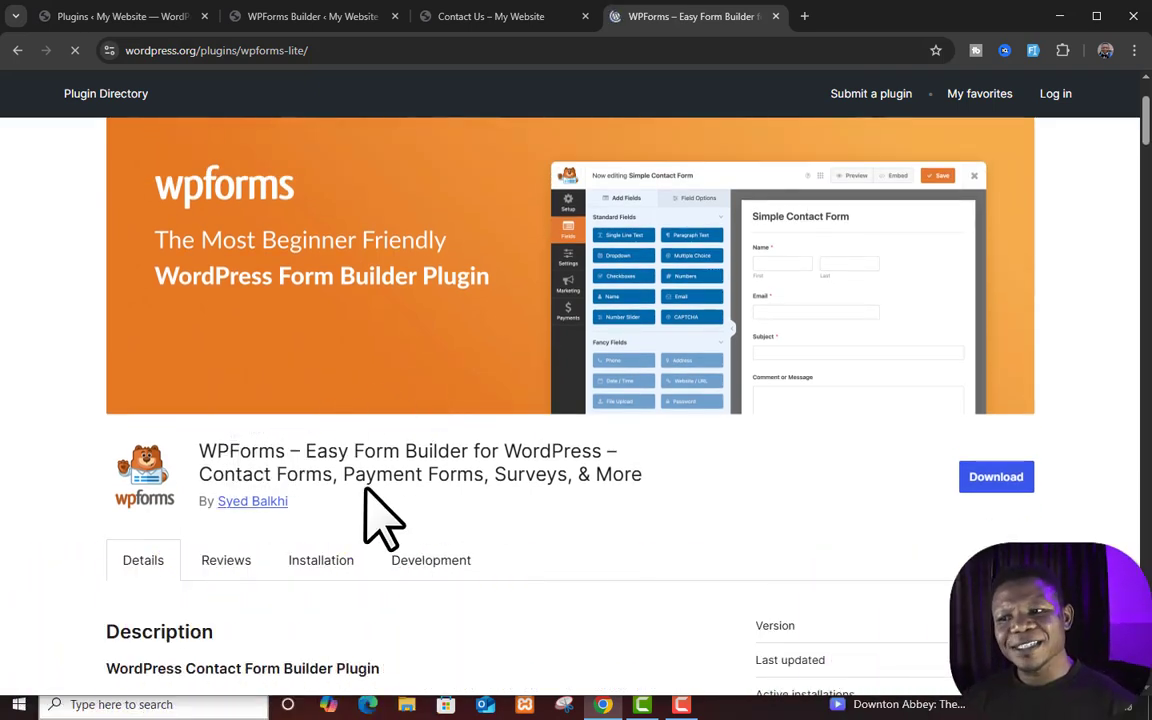
scroll(690, 480, down, 1)
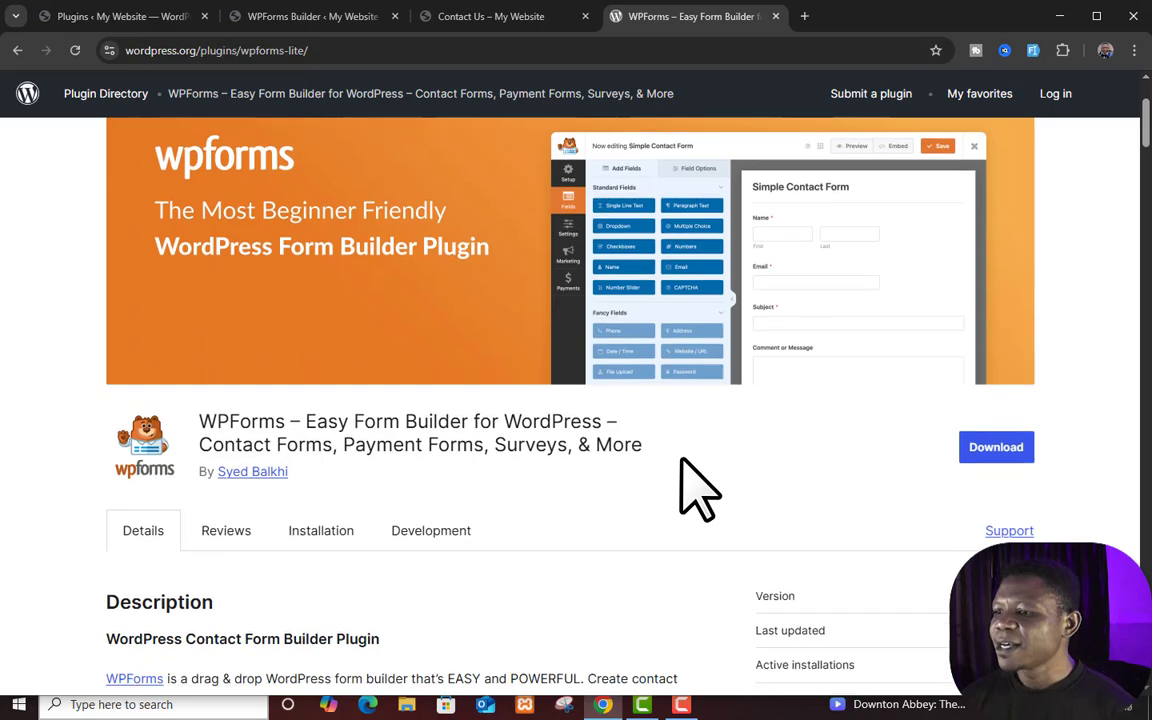
scroll(681, 459, down, 3)
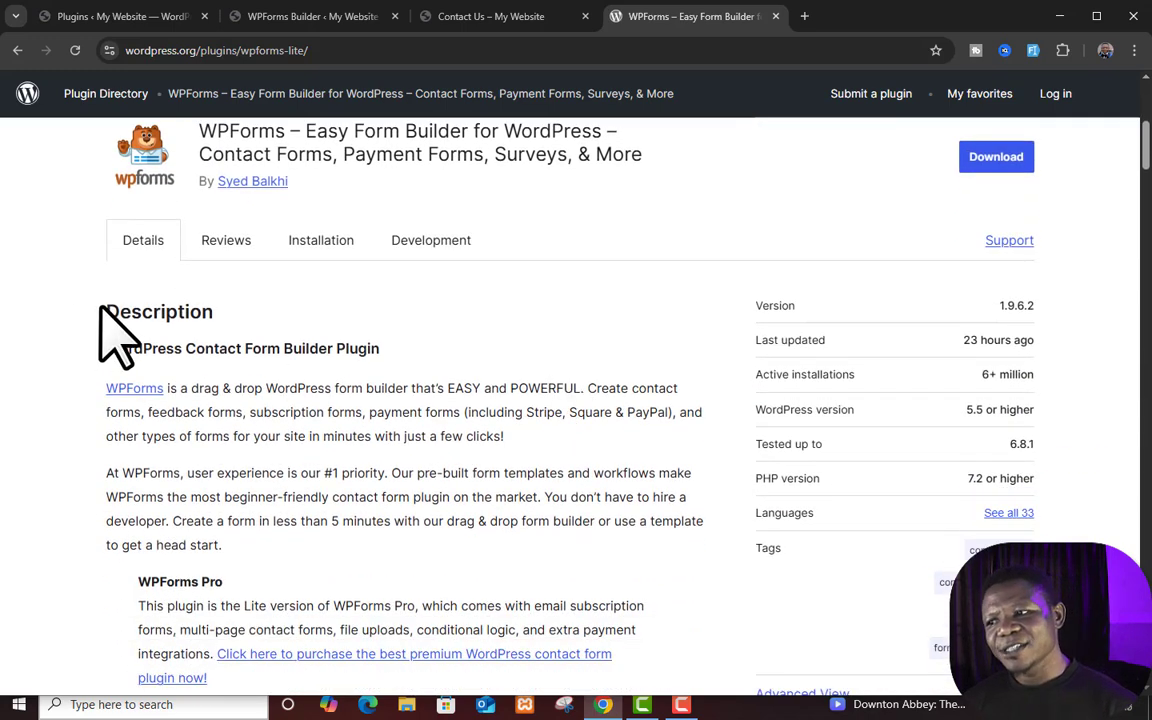
drag(100, 310, 270, 314)
scroll(548, 411, down, 1)
scroll(400, 420, down, 4)
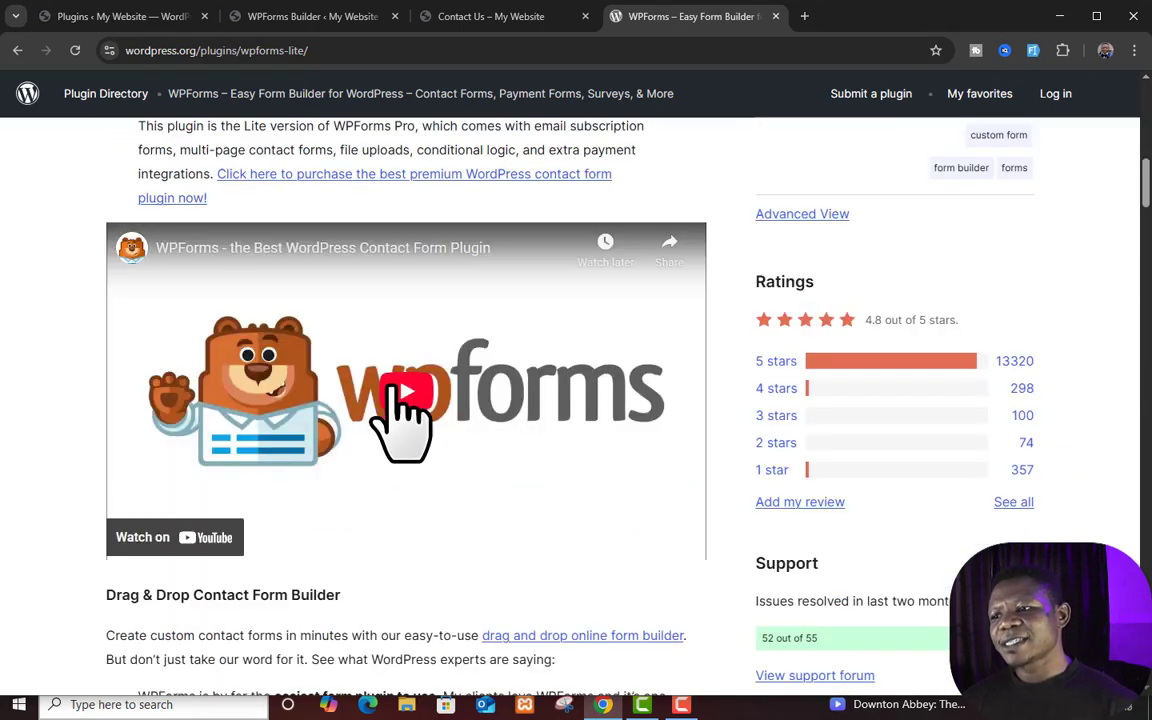
scroll(410, 400, down, 1)
scroll(395, 370, up, 5)
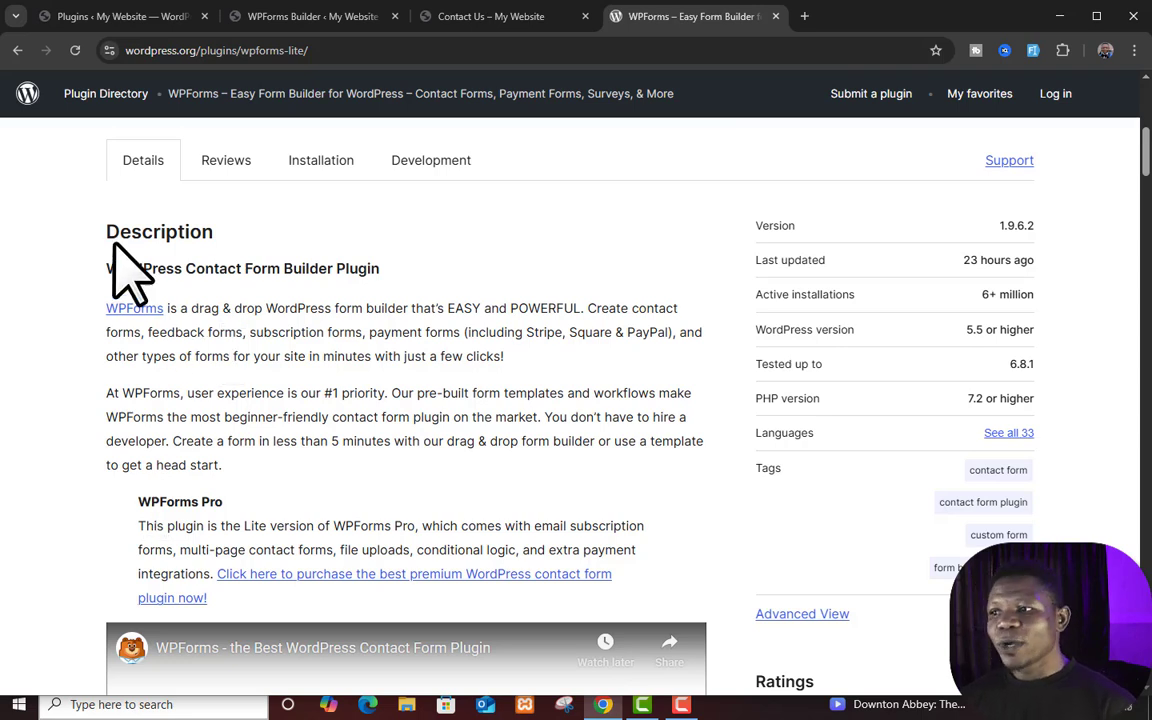
drag(93, 234, 218, 256)
click(221, 506)
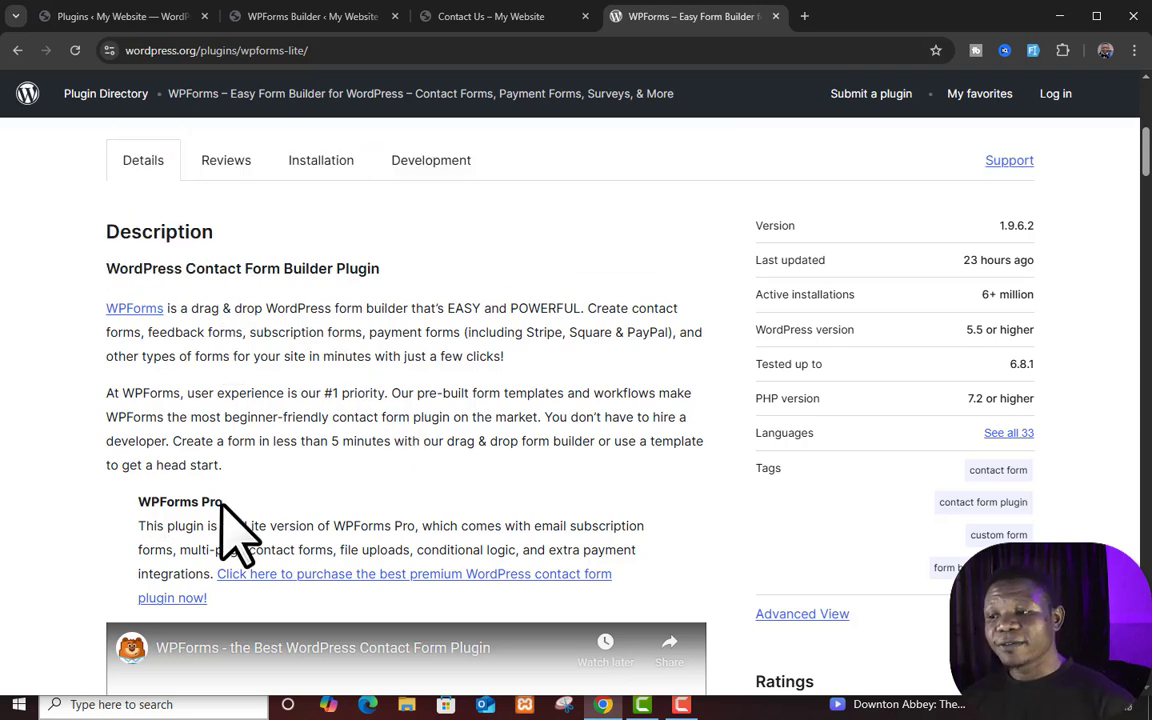
- Read through the WPForms feature sections, full feature list, integrations and form builder screenshots on the plugin page
scroll(462, 476, down, 20)
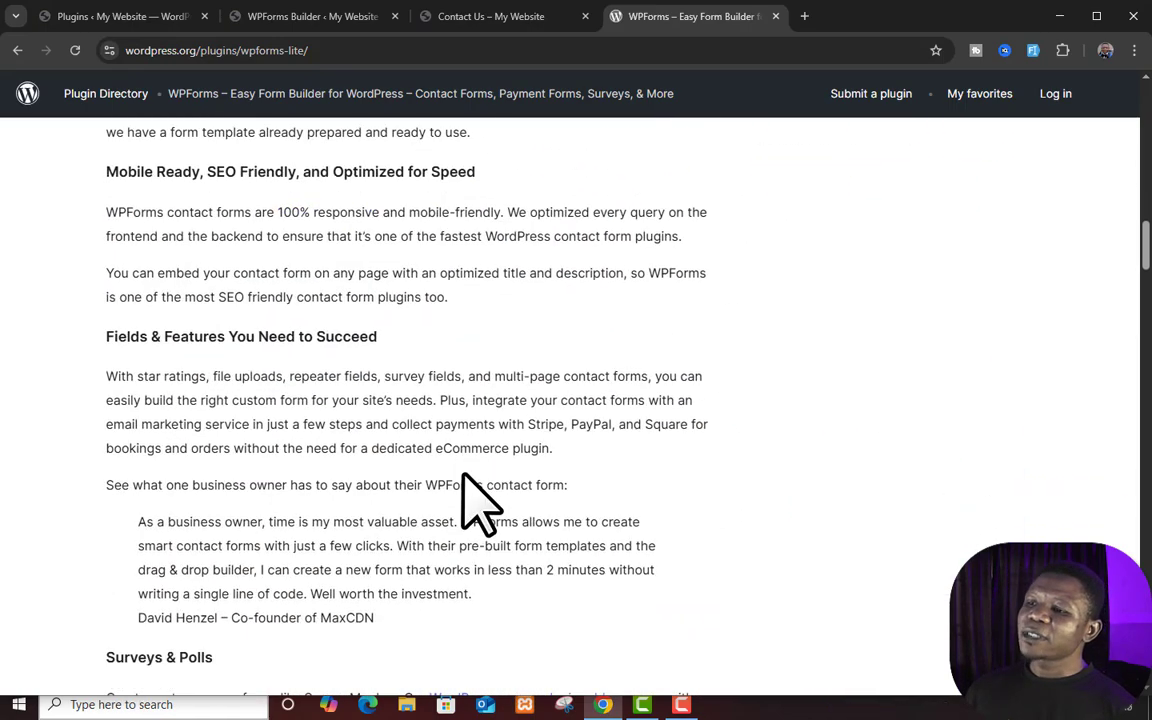
scroll(462, 480, down, 5)
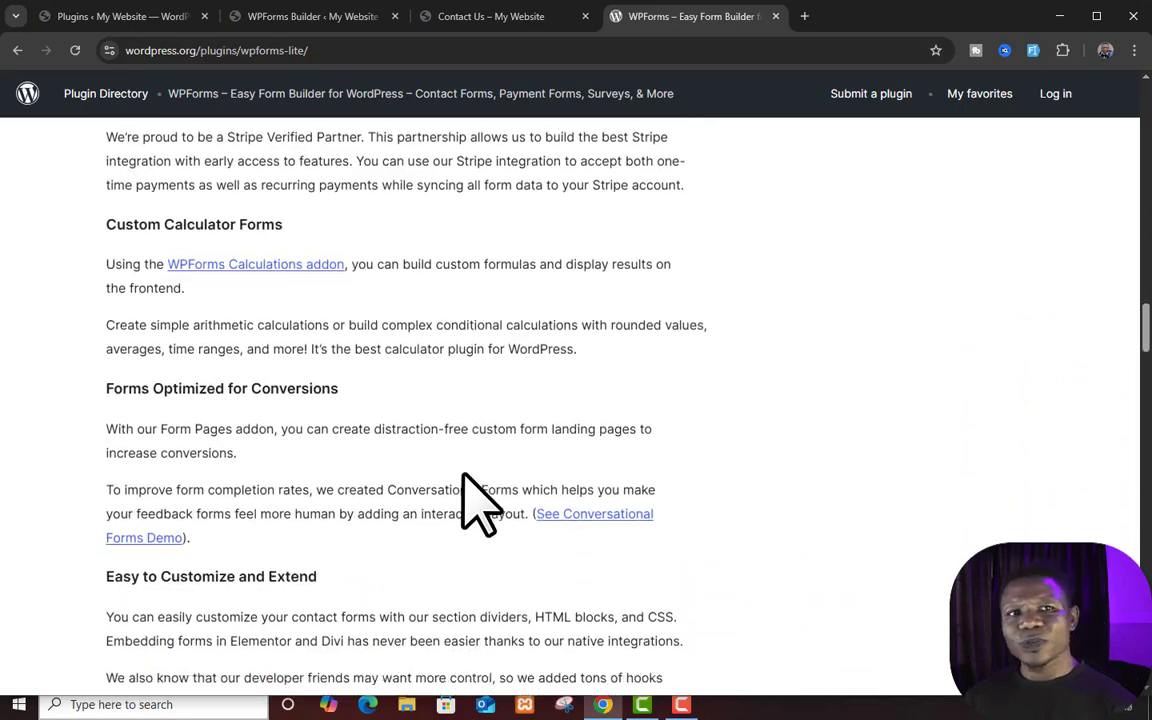
scroll(473, 476, down, 20)
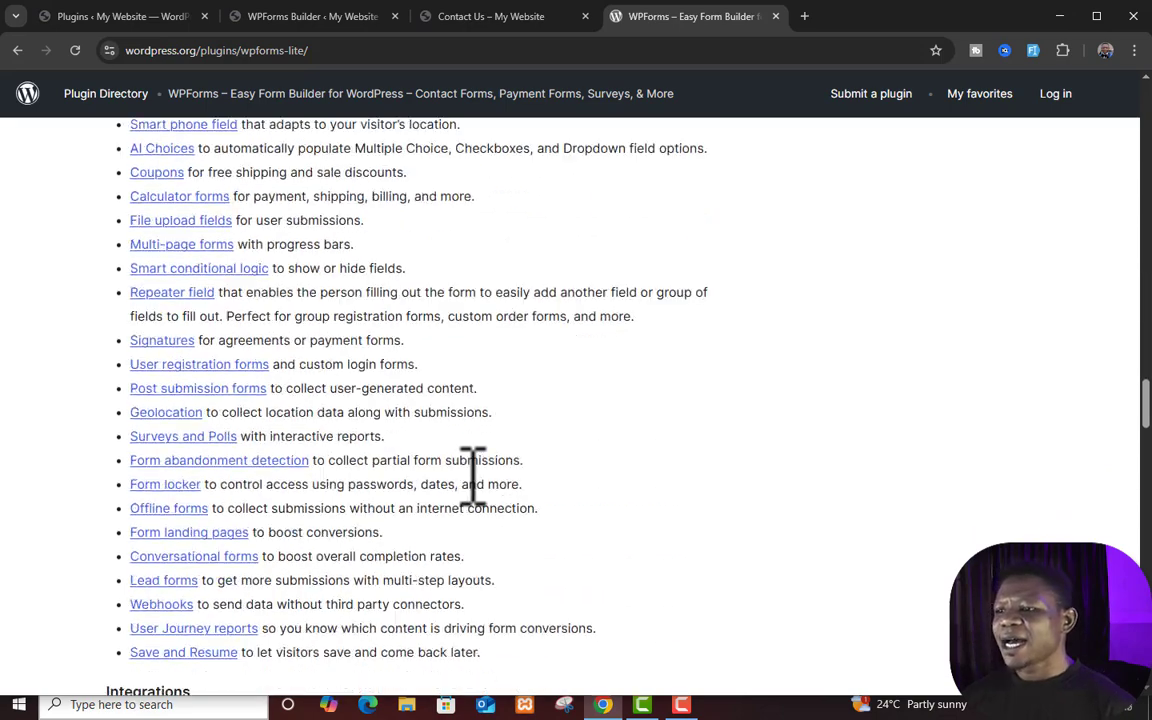
scroll(473, 476, down, 15)
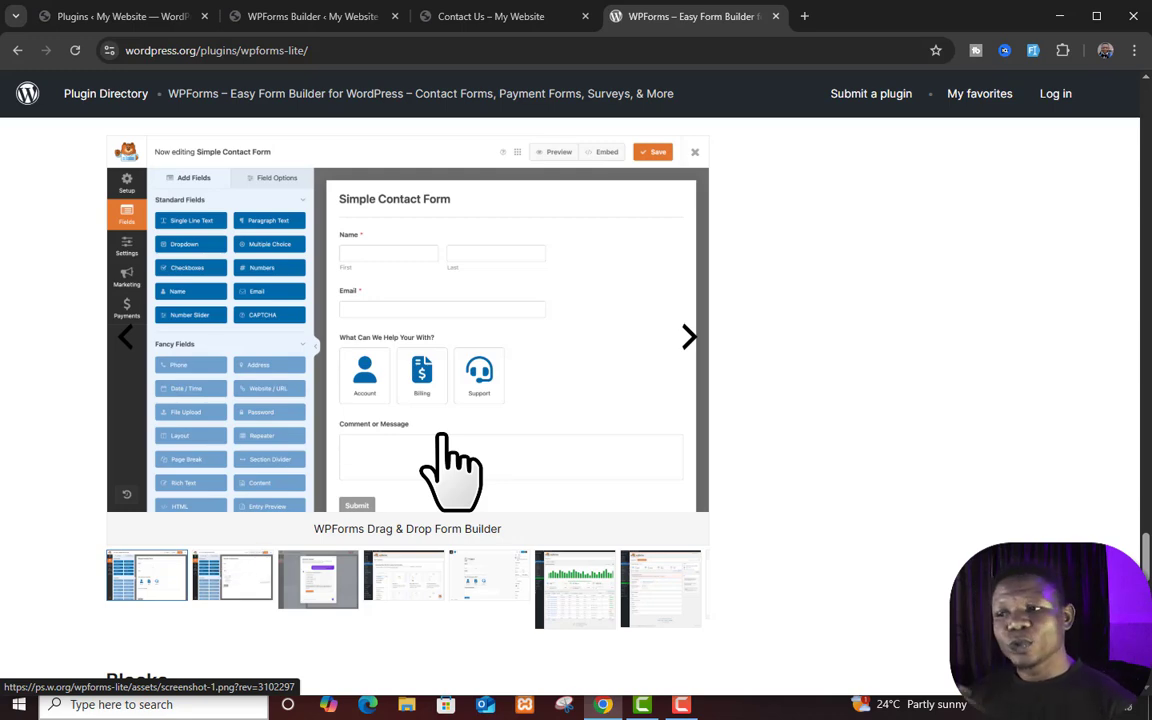
scroll(562, 456, up, 8)
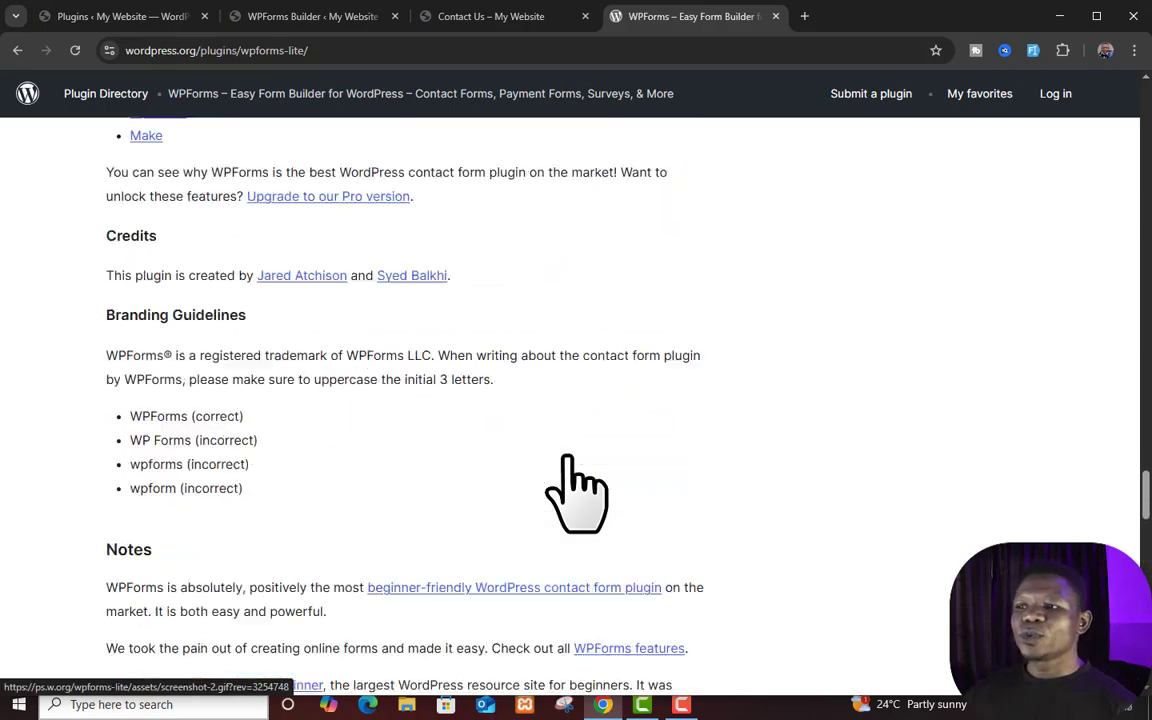
scroll(450, 314, up, 3)
scroll(283, 471, up, 10)
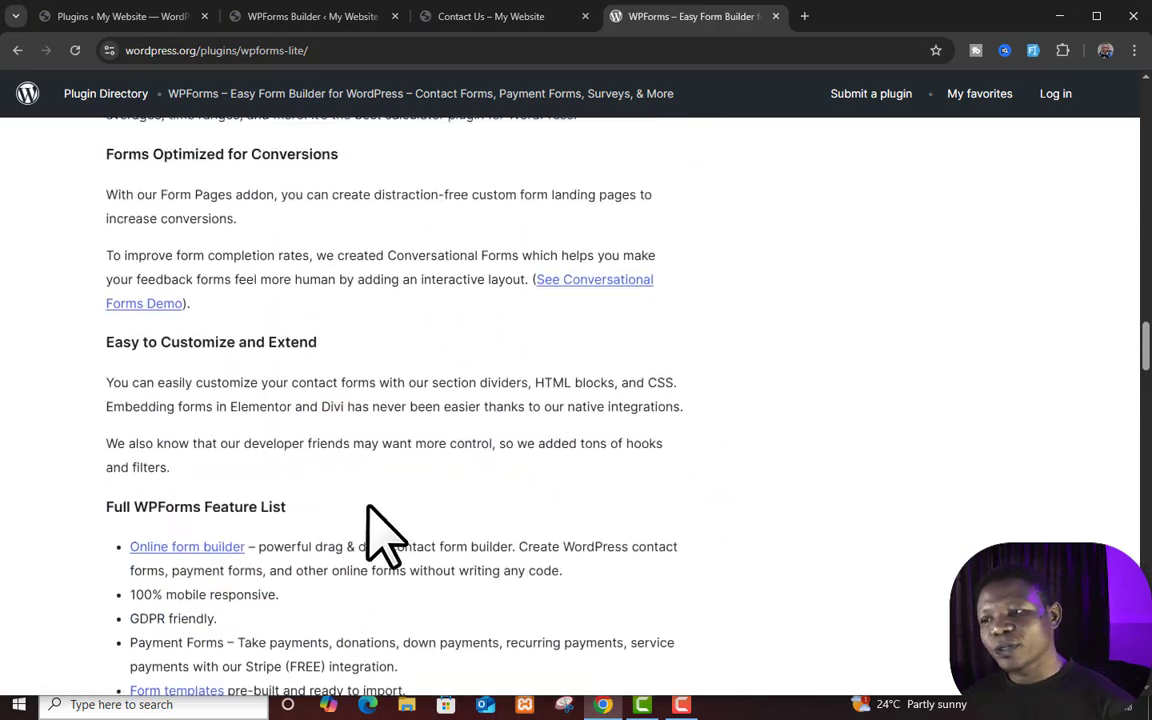
scroll(370, 507, up, 2)
scroll(372, 508, down, 3)
scroll(375, 505, up, 2)
- Return to the site's live Contact Us page and open it for editing, checking the installed plugins list meanwhile
click(440, 16)
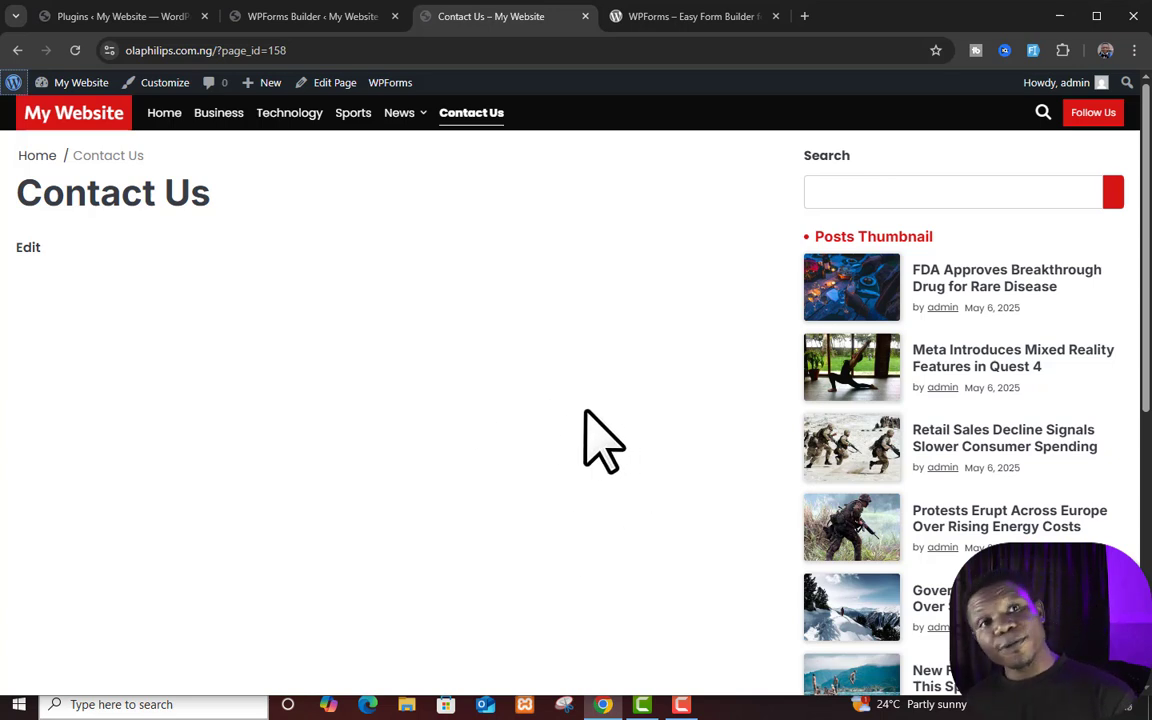
click(344, 84)
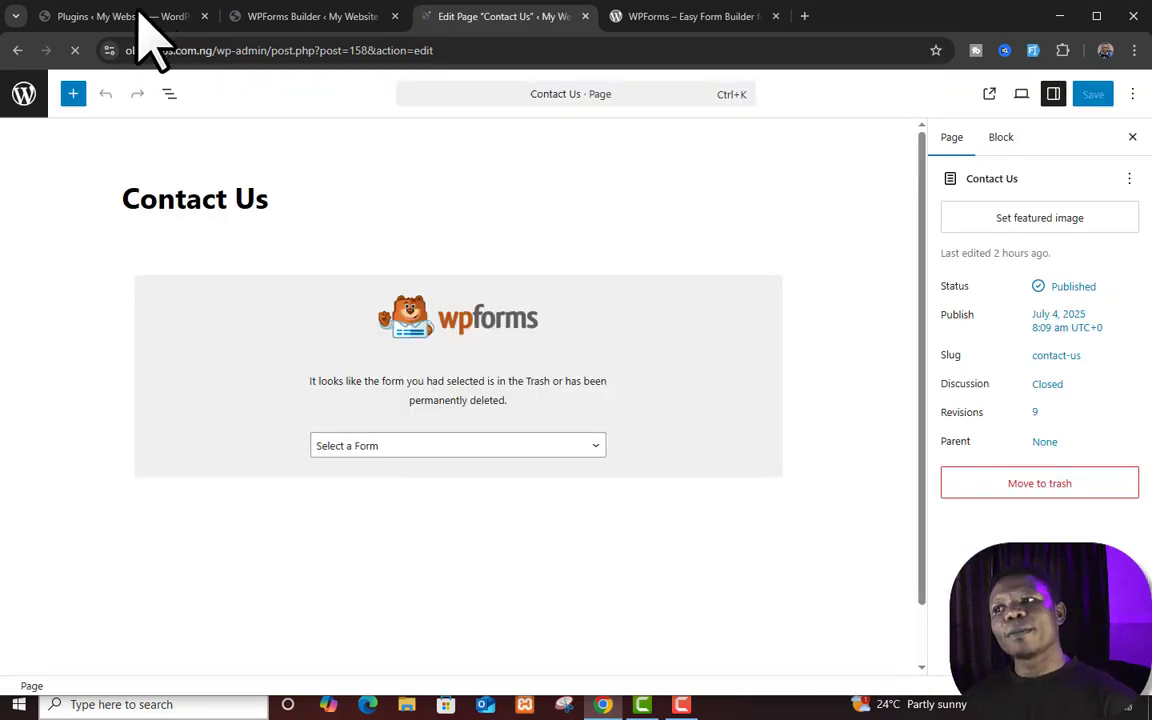
click(141, 14)
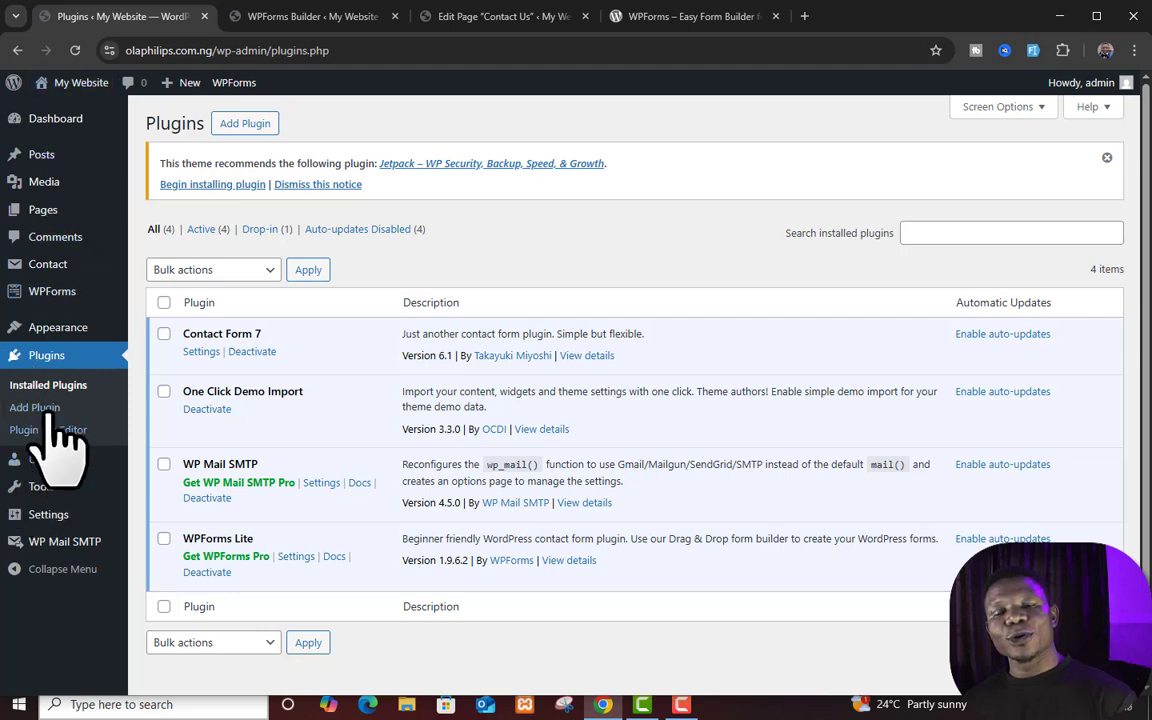
click(530, 17)
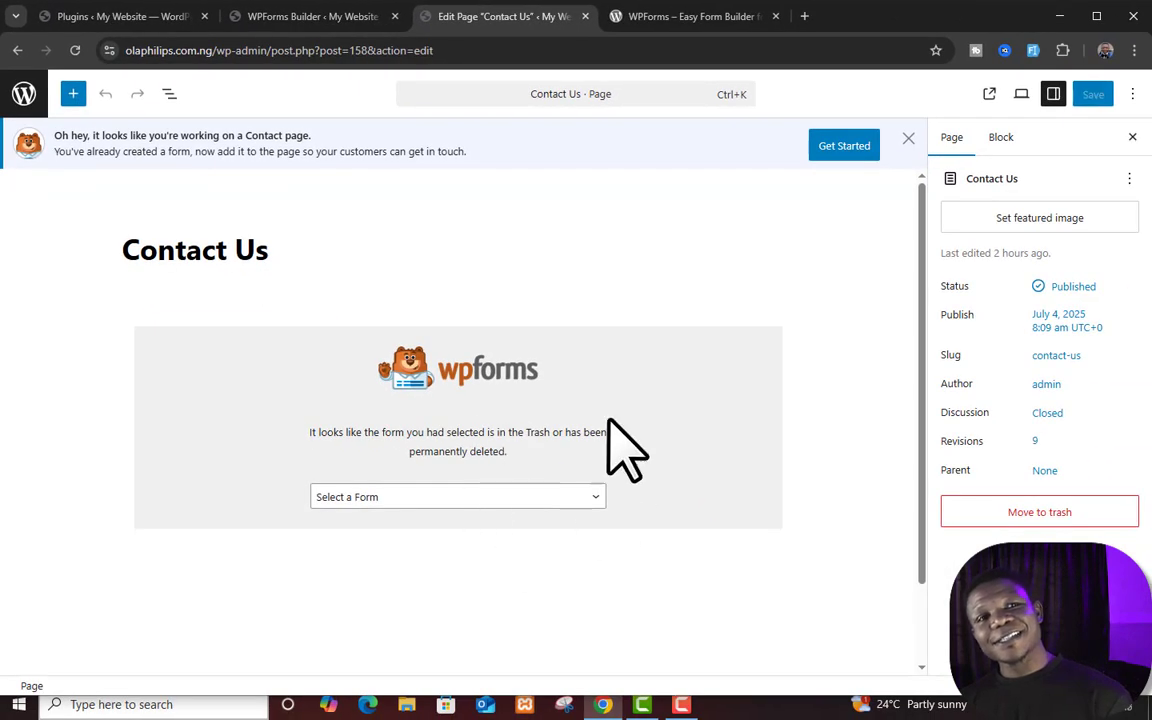
- Choose Blank Form in the Contact Us page's existing WPForms block and look over its fields
click(588, 500)
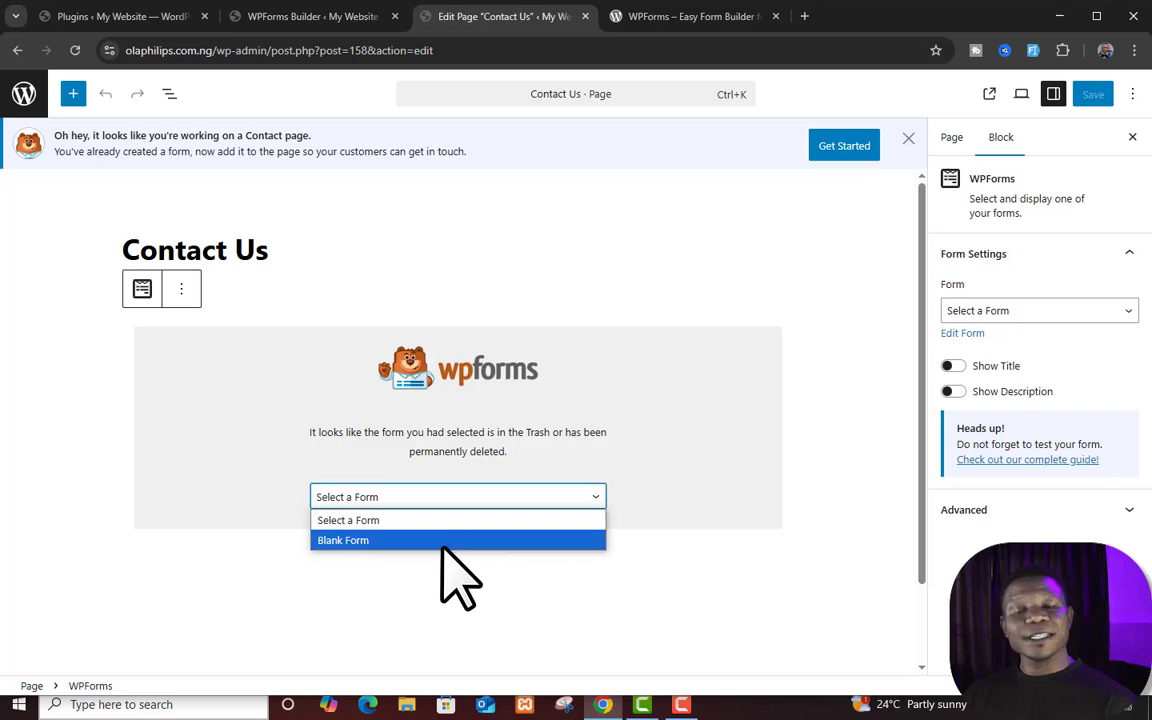
click(378, 542)
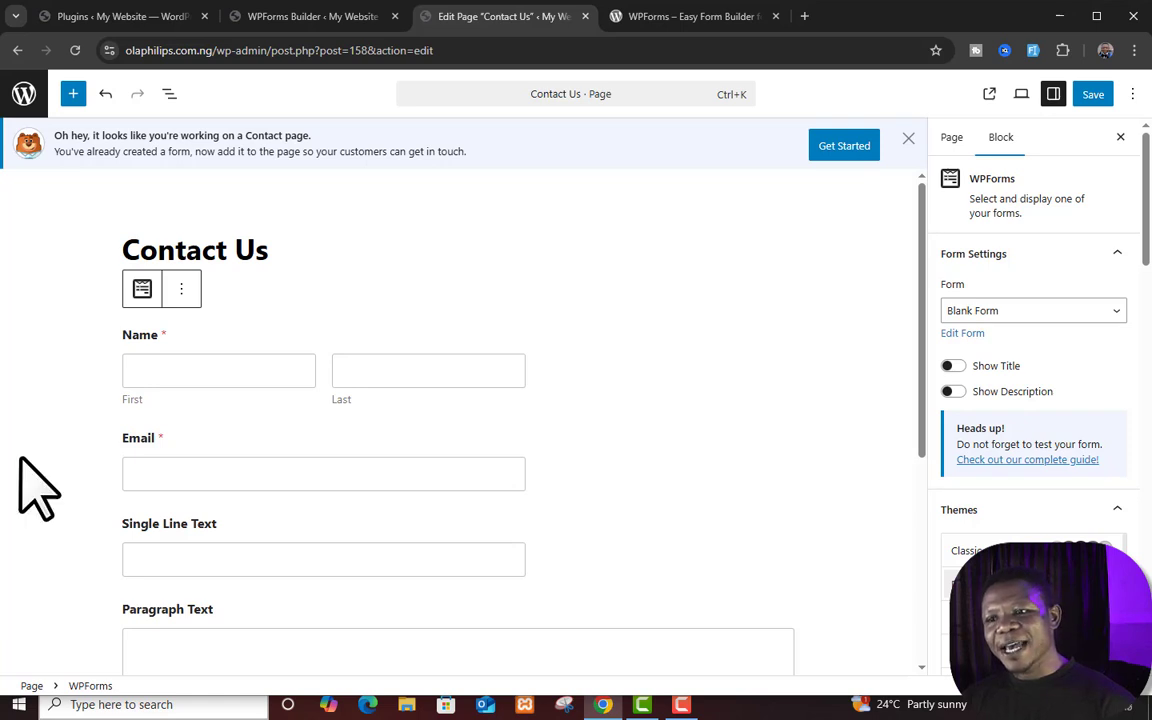
scroll(239, 458, down, 2)
scroll(329, 514, up, 2)
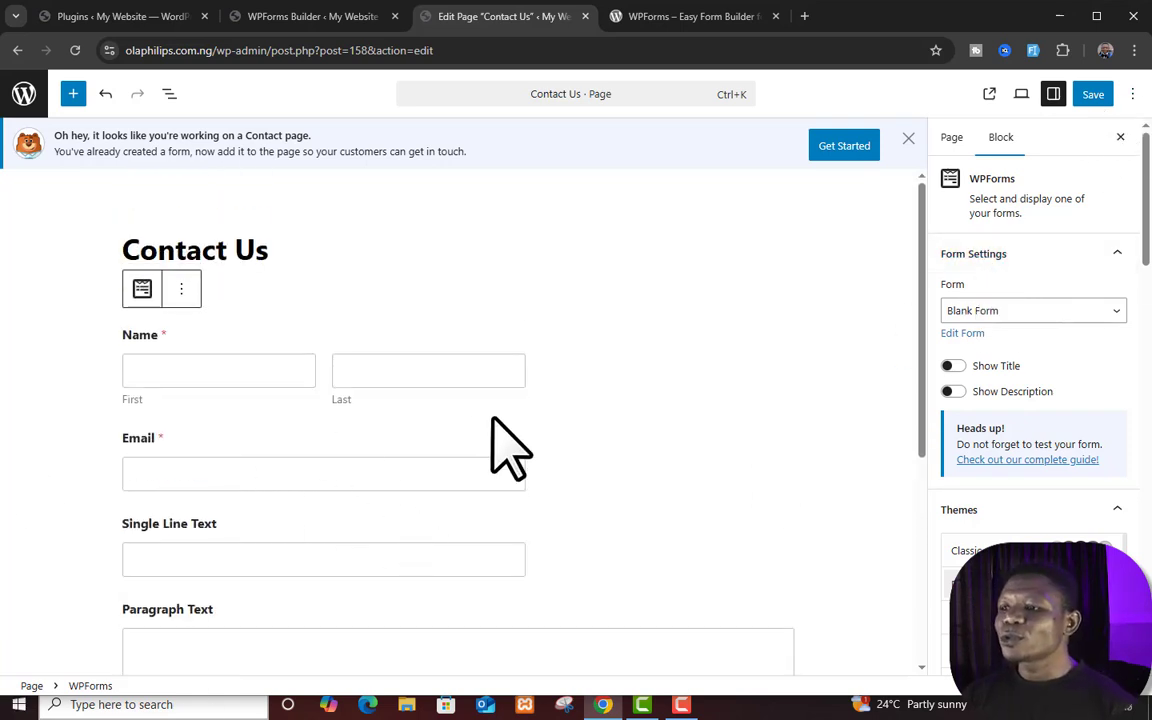
- Delete the WPForms block from the Contact Us page and dismiss the contact page notice
click(182, 290)
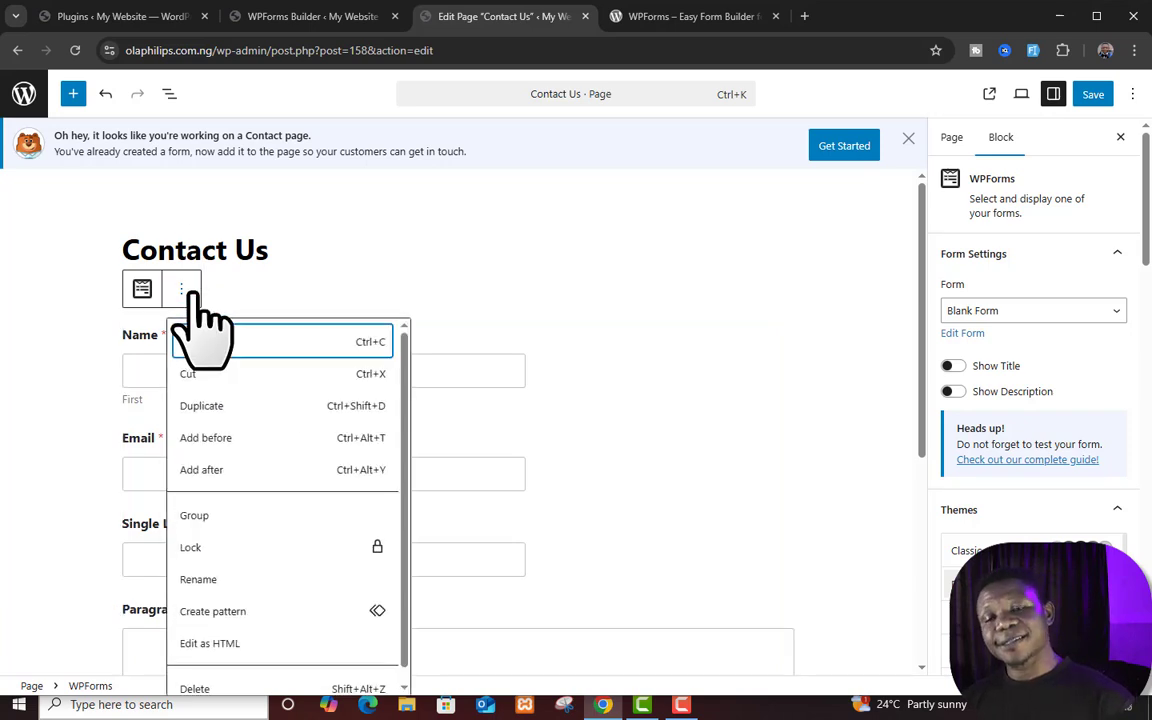
scroll(290, 590, down, 1)
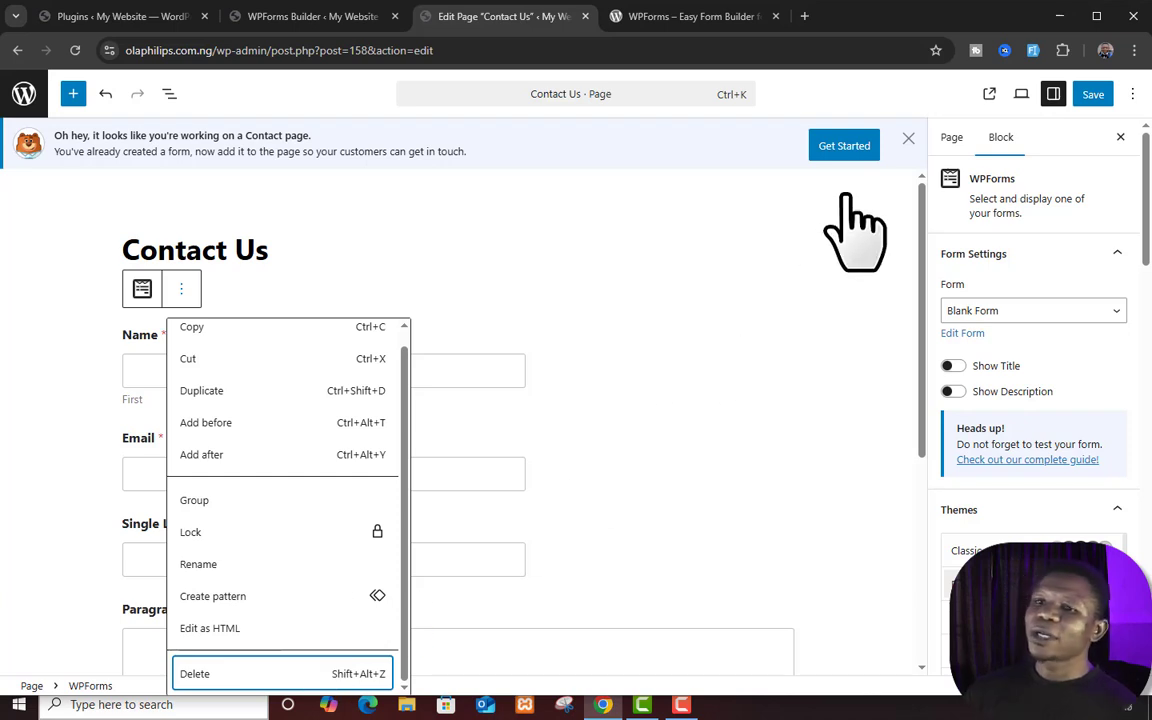
click(243, 672)
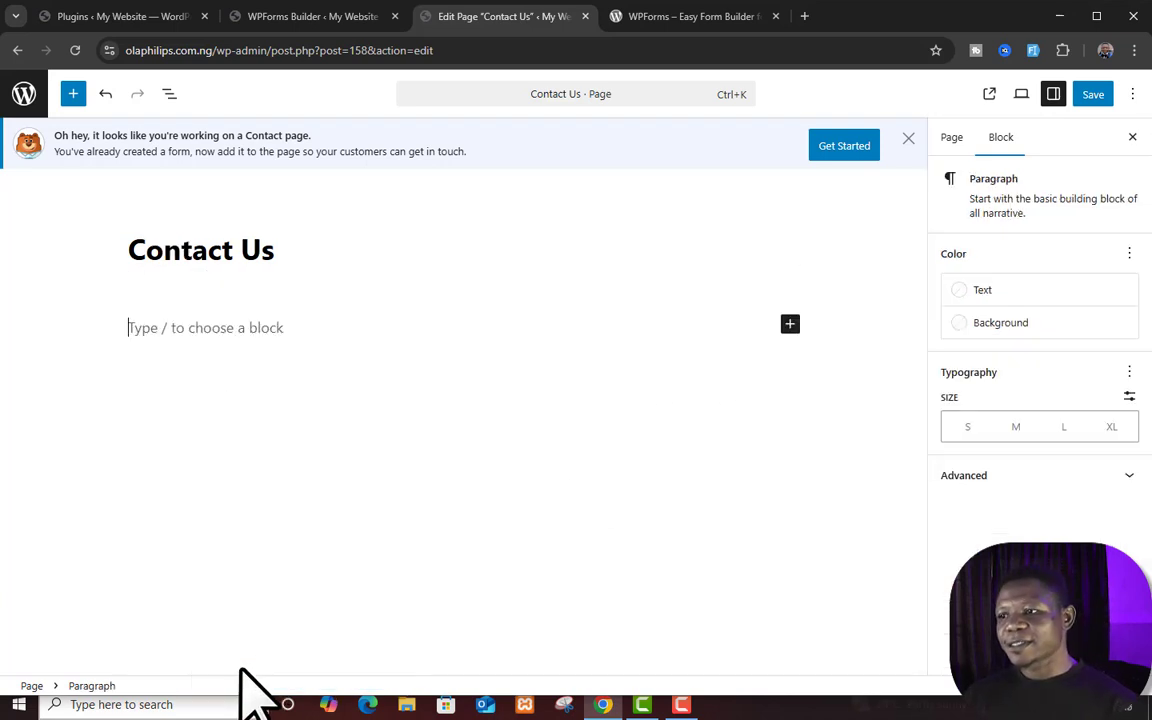
click(906, 140)
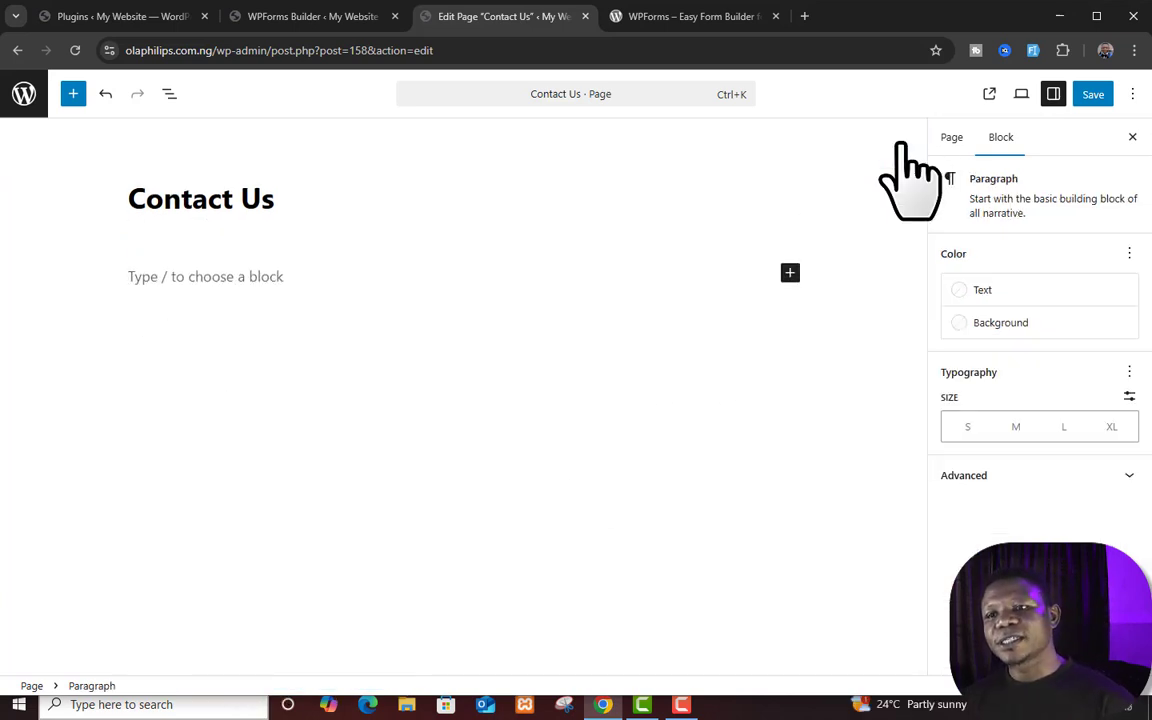
- Find blocks matching "form", insert a WPForms block showing Blank Form on the Contact Us page, and save the page
click(72, 95)
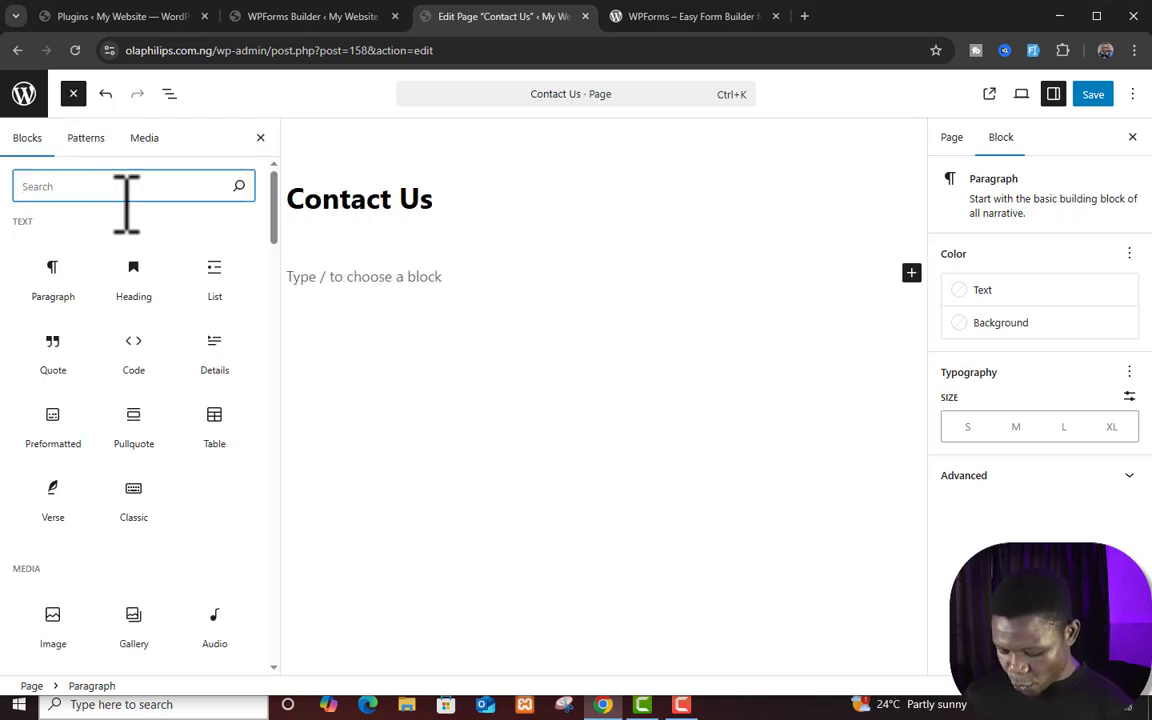
text(form)
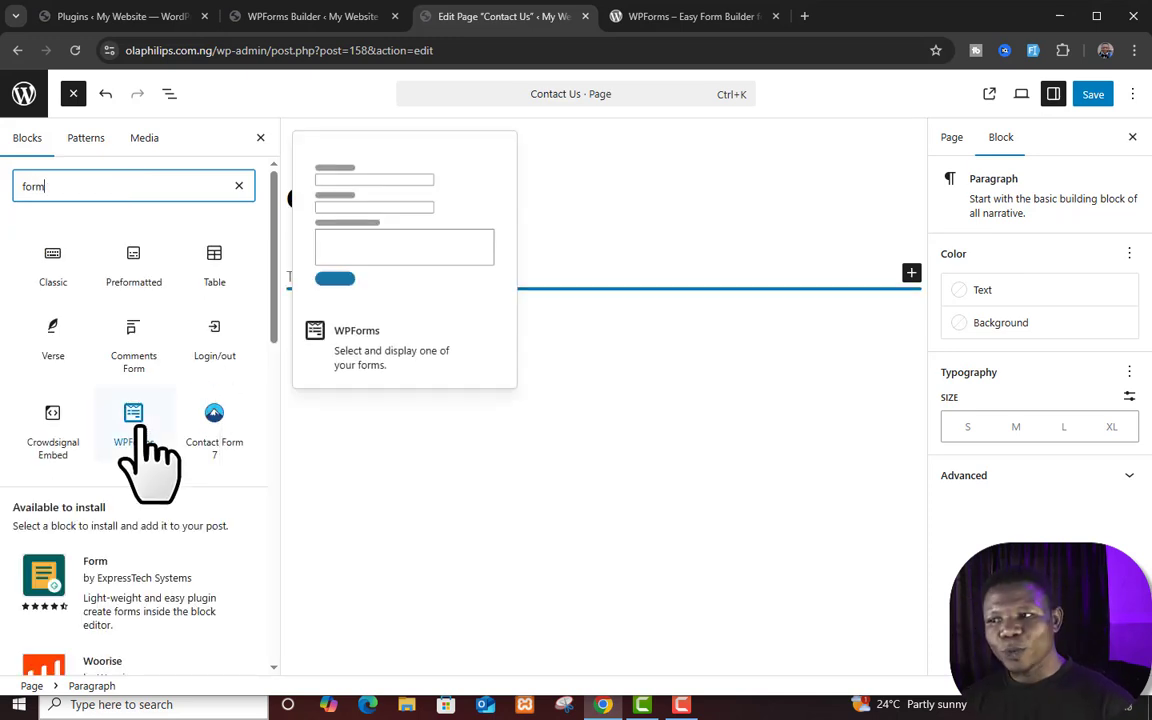
click(136, 418)
click(738, 385)
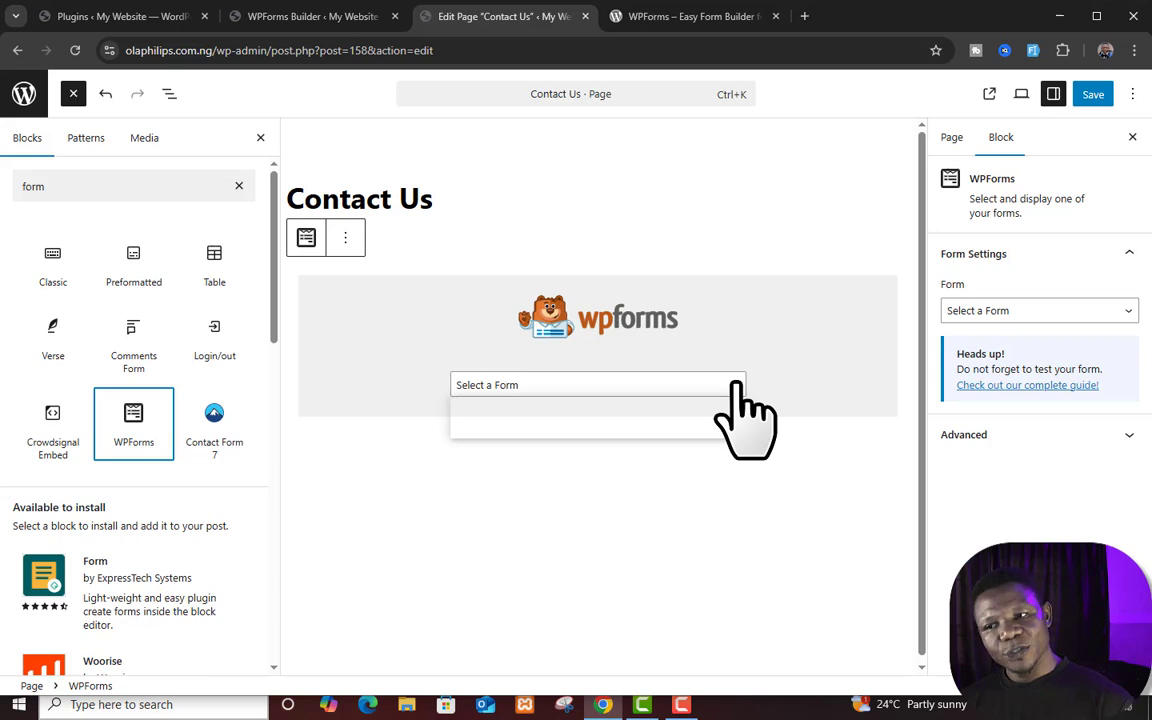
click(649, 433)
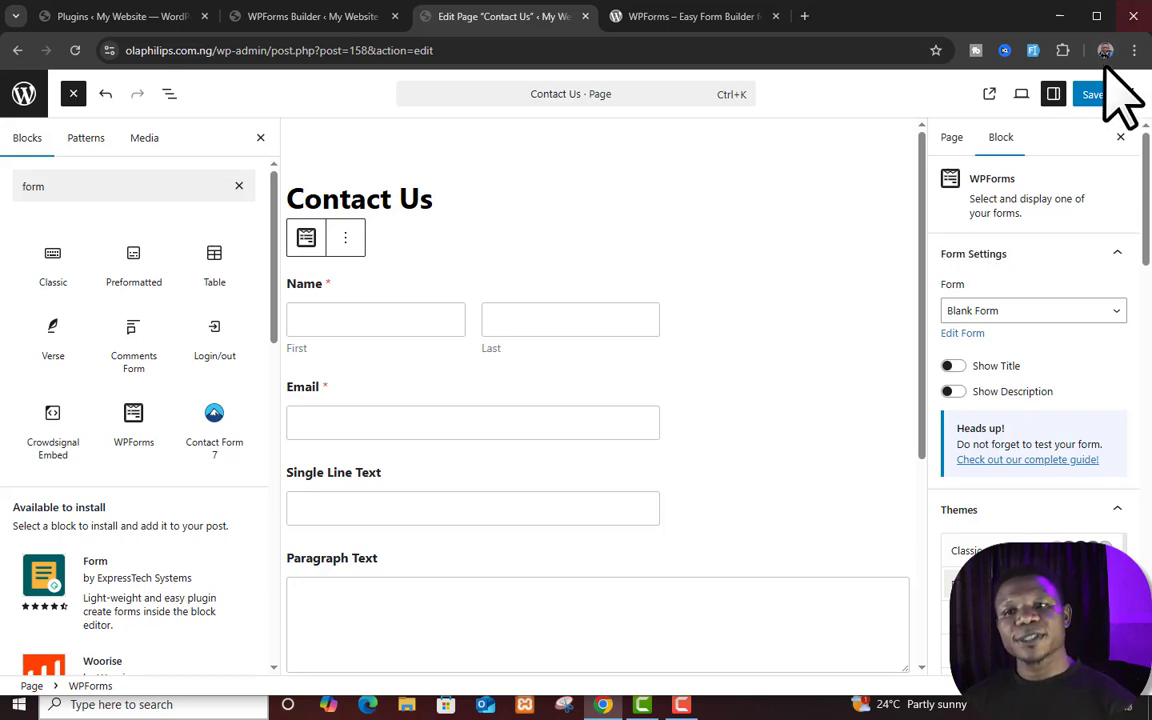
click(1093, 94)
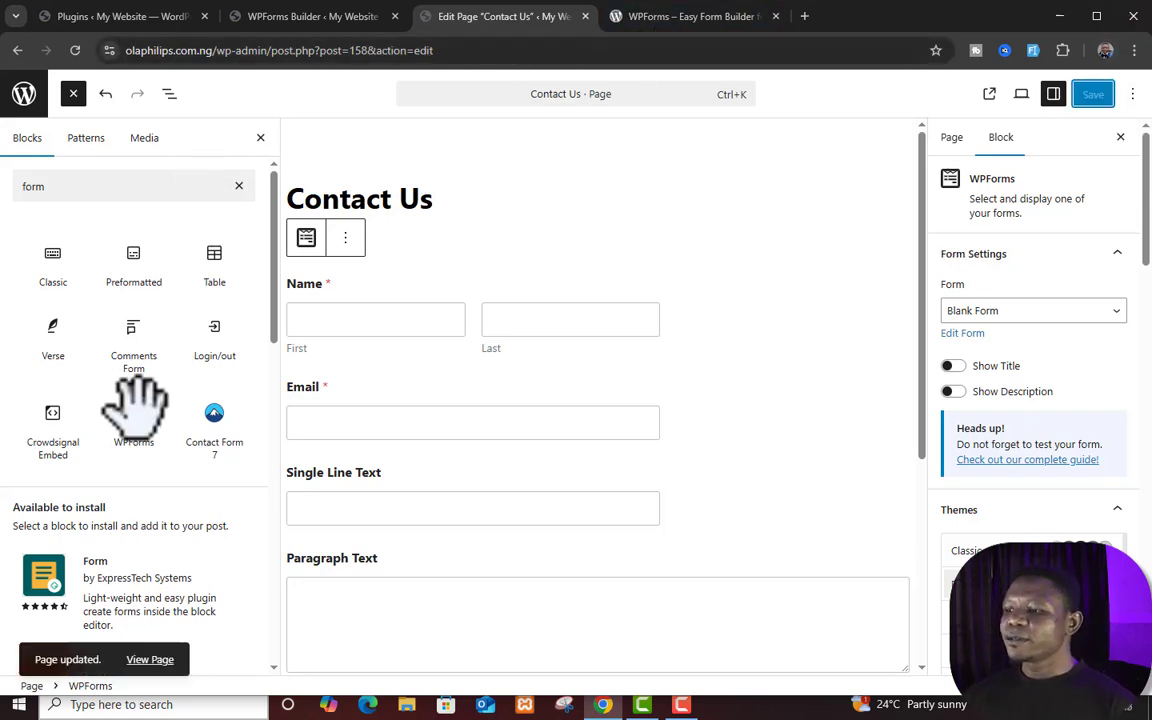
- View the updated Contact Us page on the live site and look over the embedded form down to its submit button
click(152, 660)
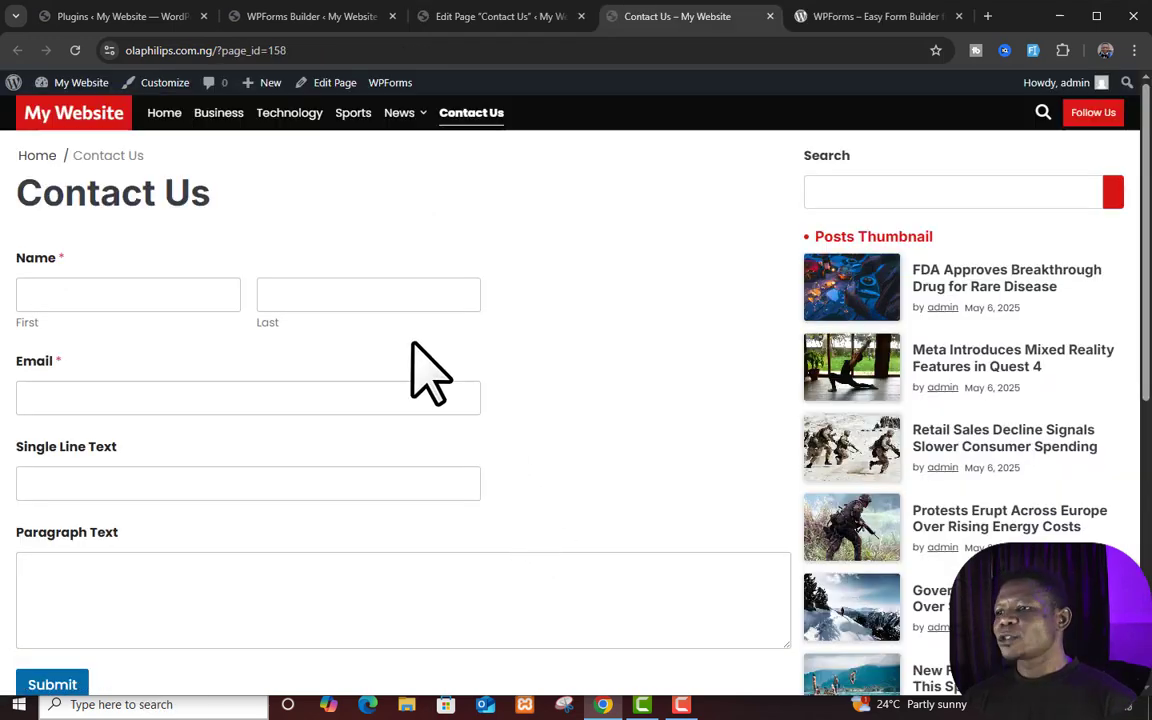
scroll(411, 343, down, 3)
scroll(411, 343, up, 3)
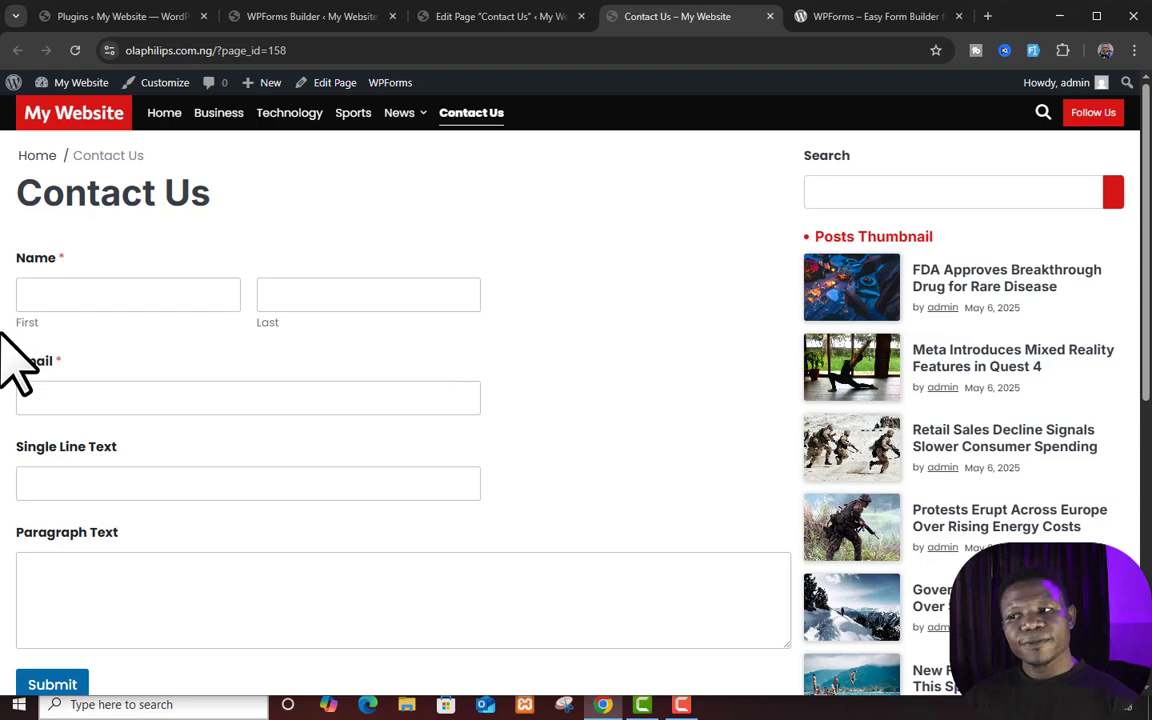
scroll(200, 370, down, 1)
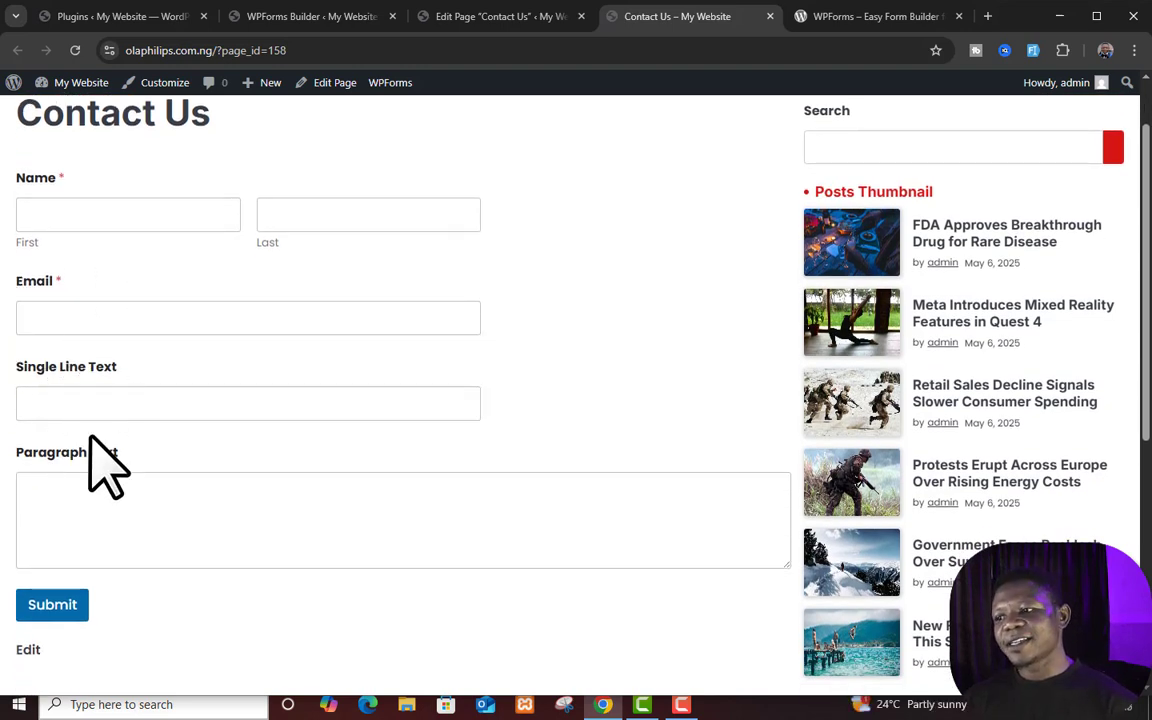
scroll(240, 480, down, 2)
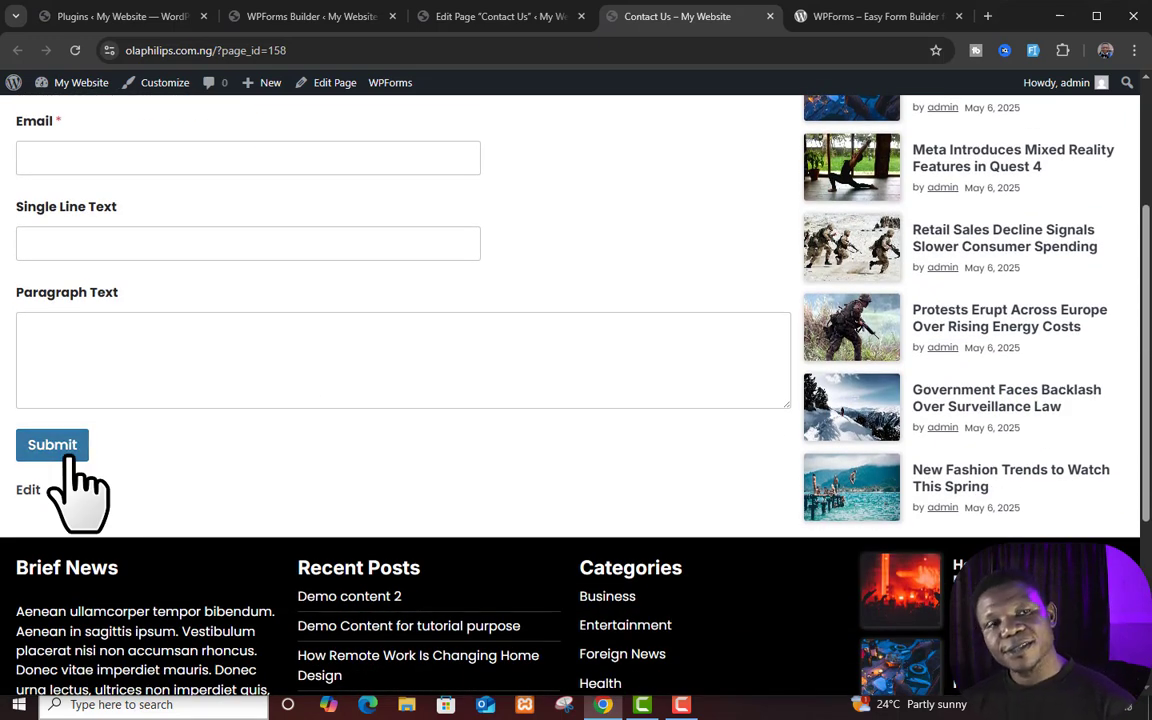
scroll(414, 388, up, 3)
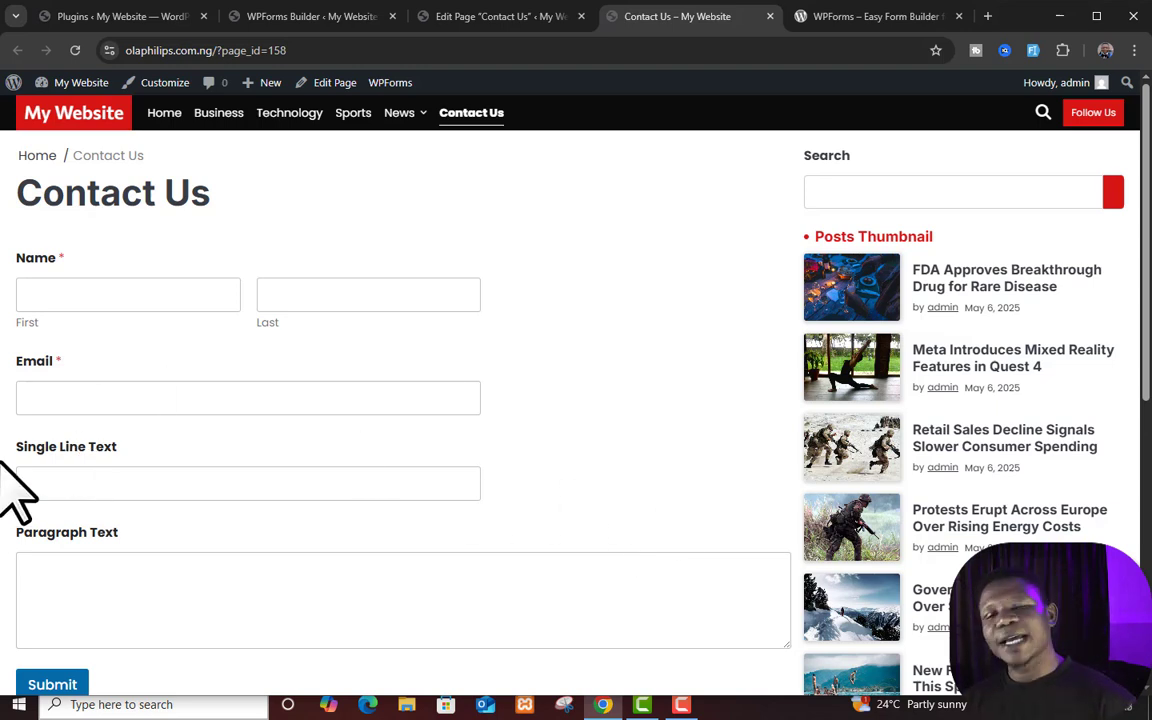
- Return to the WPForms builder and relabel Blank Form's Single Line Text field as "Message Title"
click(318, 18)
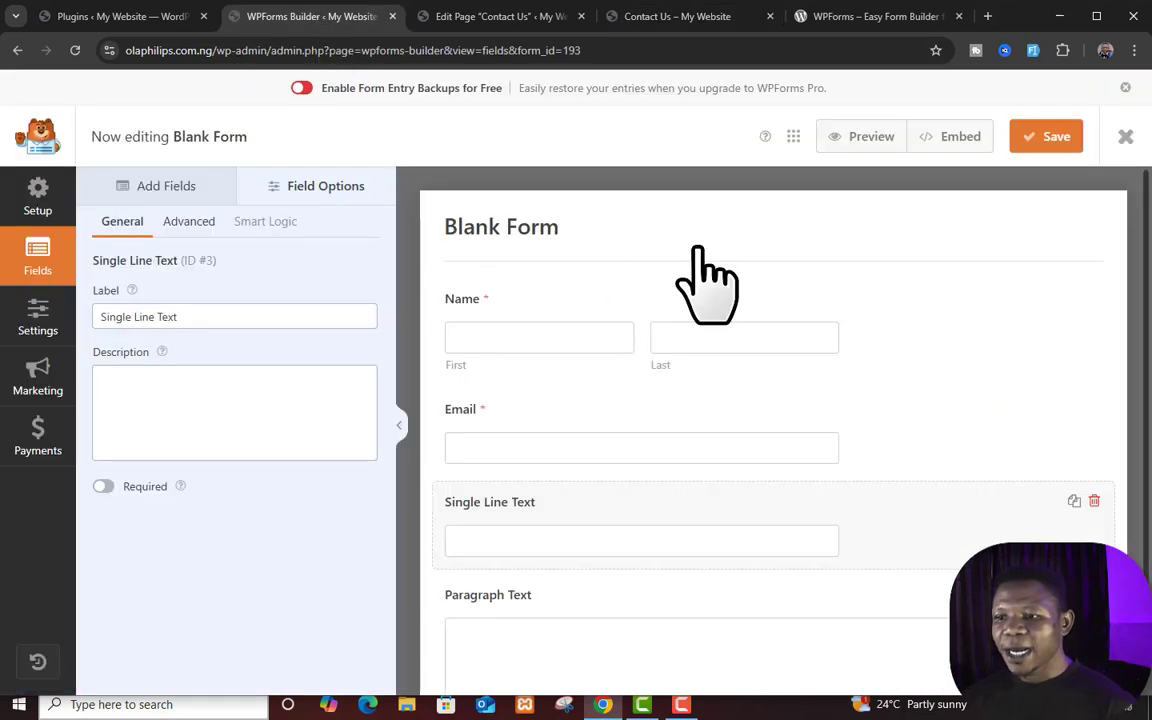
scroll(897, 510, down, 2)
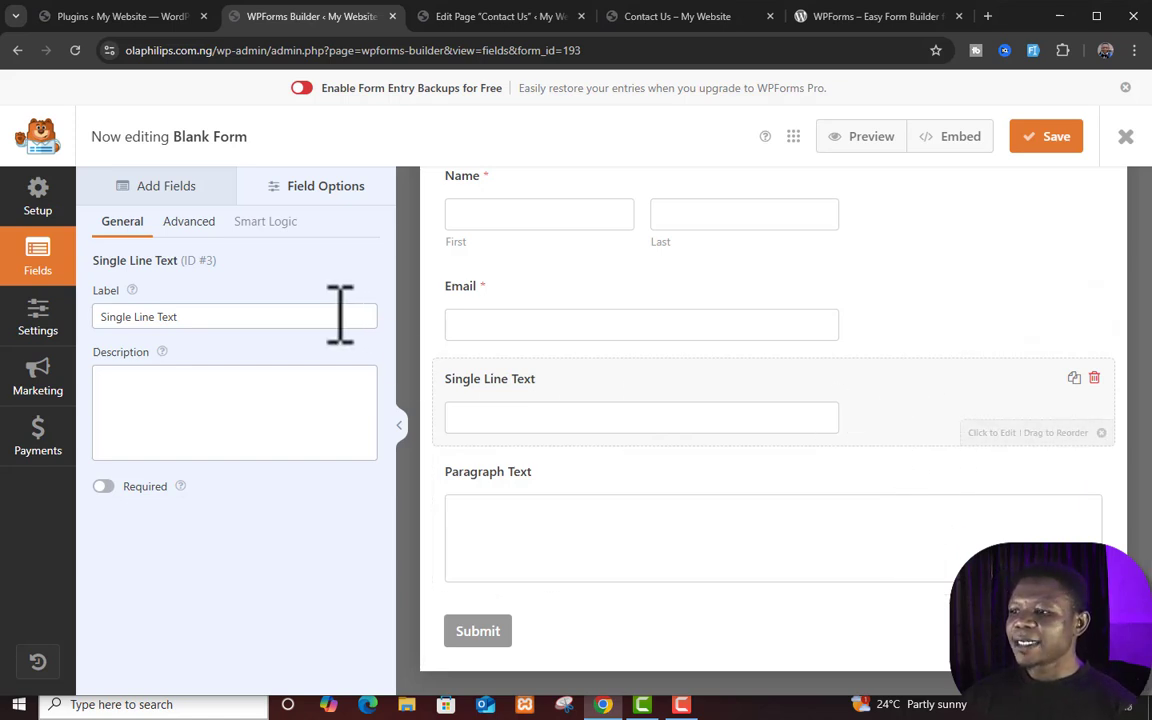
triple_click(220, 317)
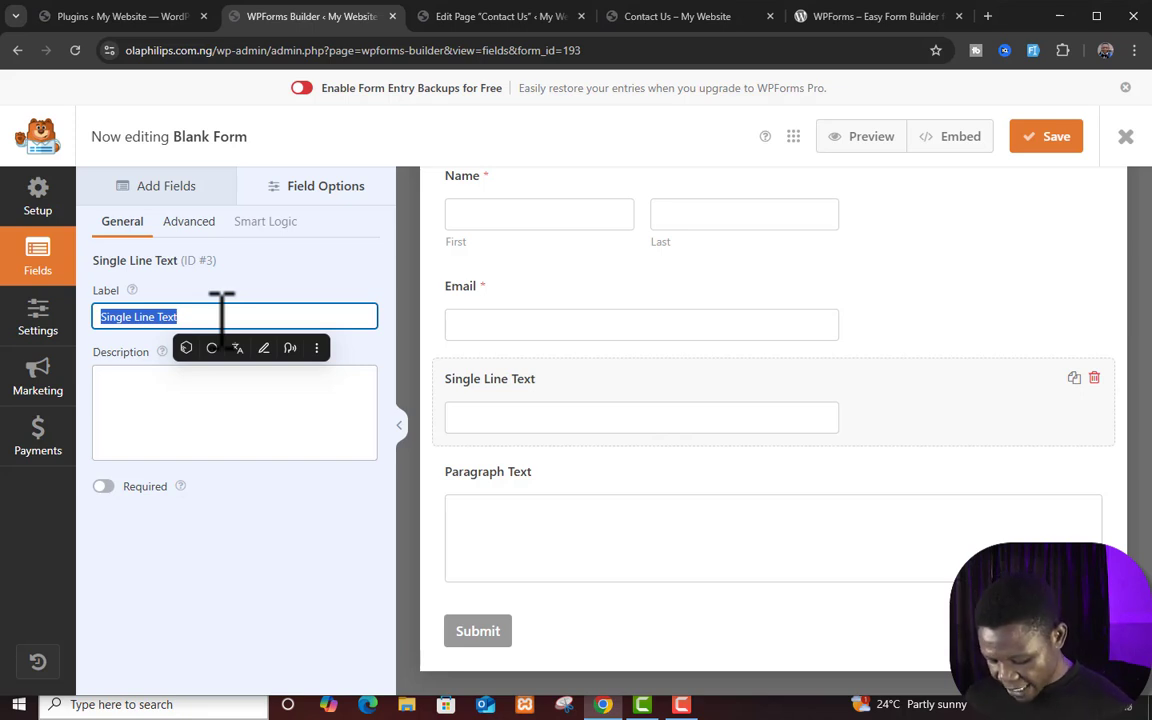
text(Message Title)
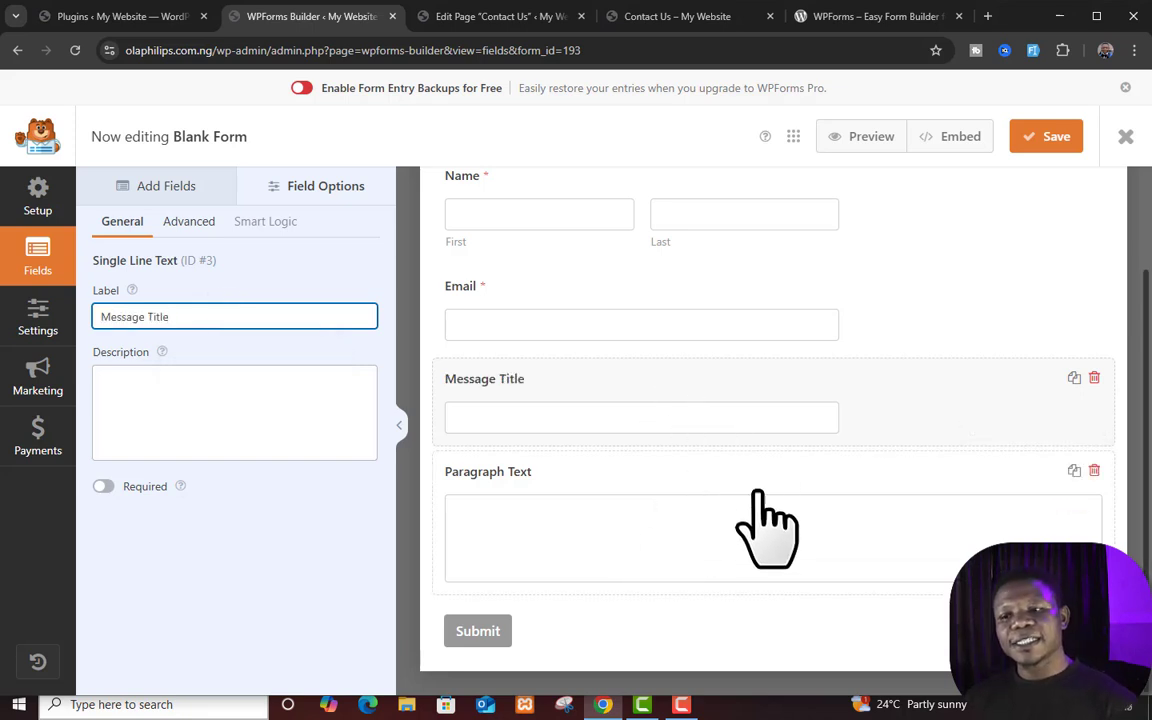
- Relabel the Paragraph Text field as "Type your message here"
click(755, 488)
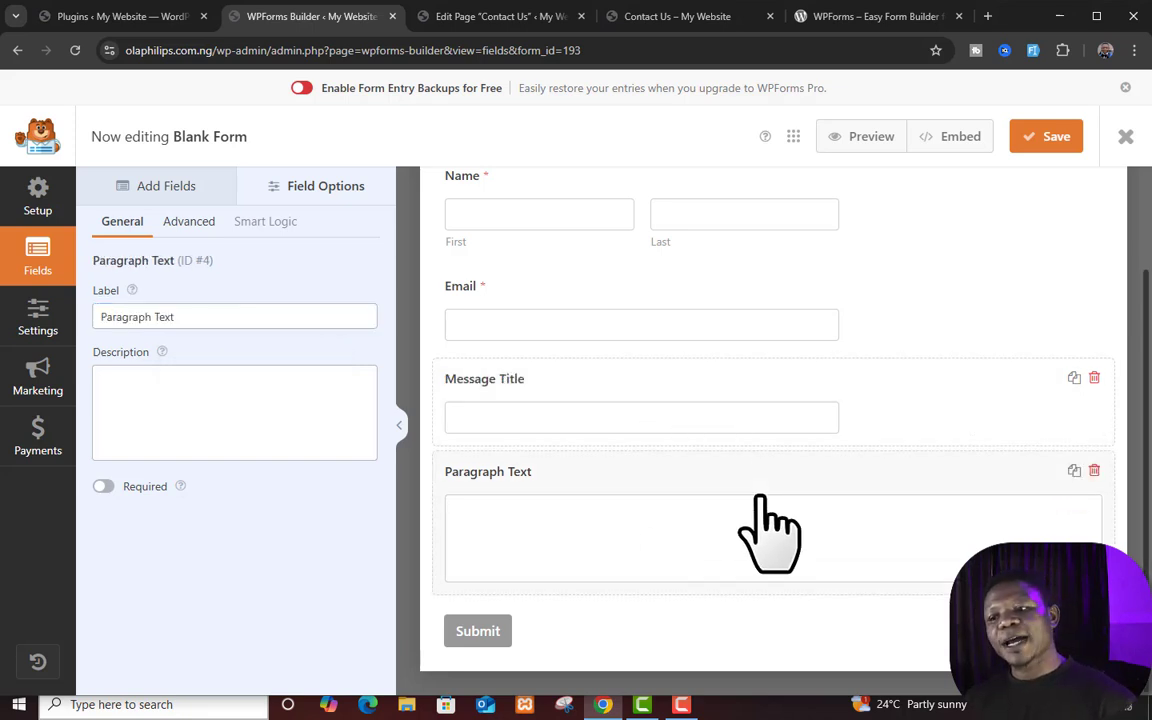
triple_click(355, 316)
text(Type your message here)
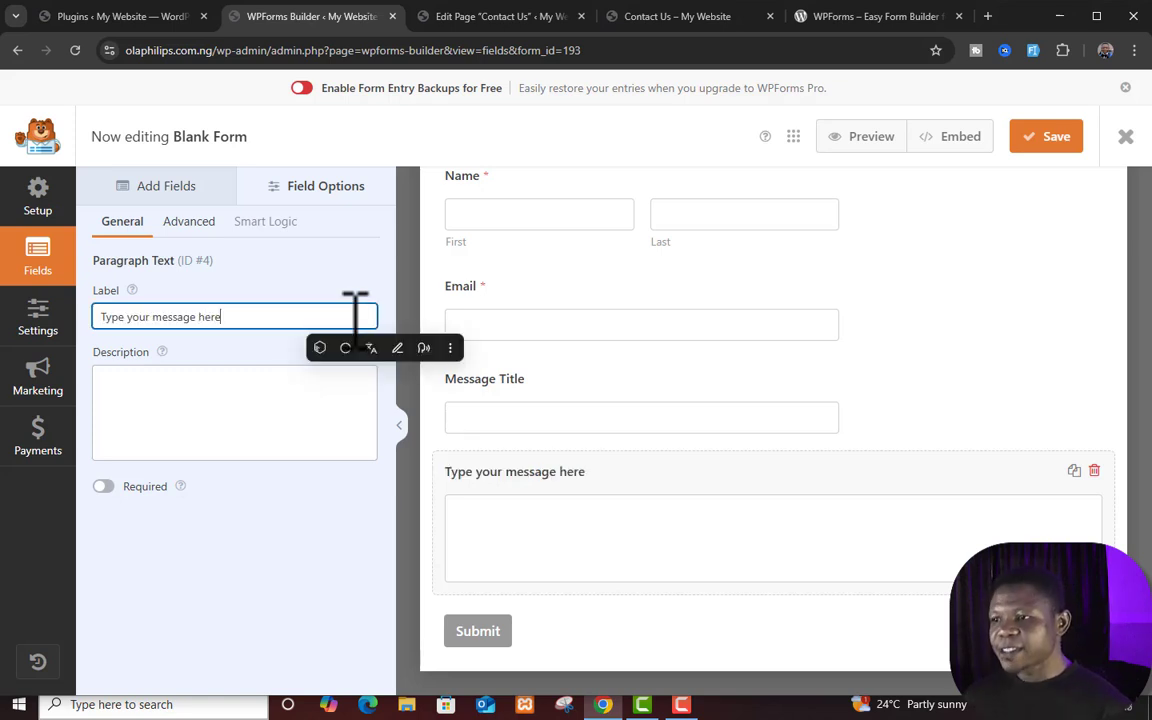
click(661, 507)
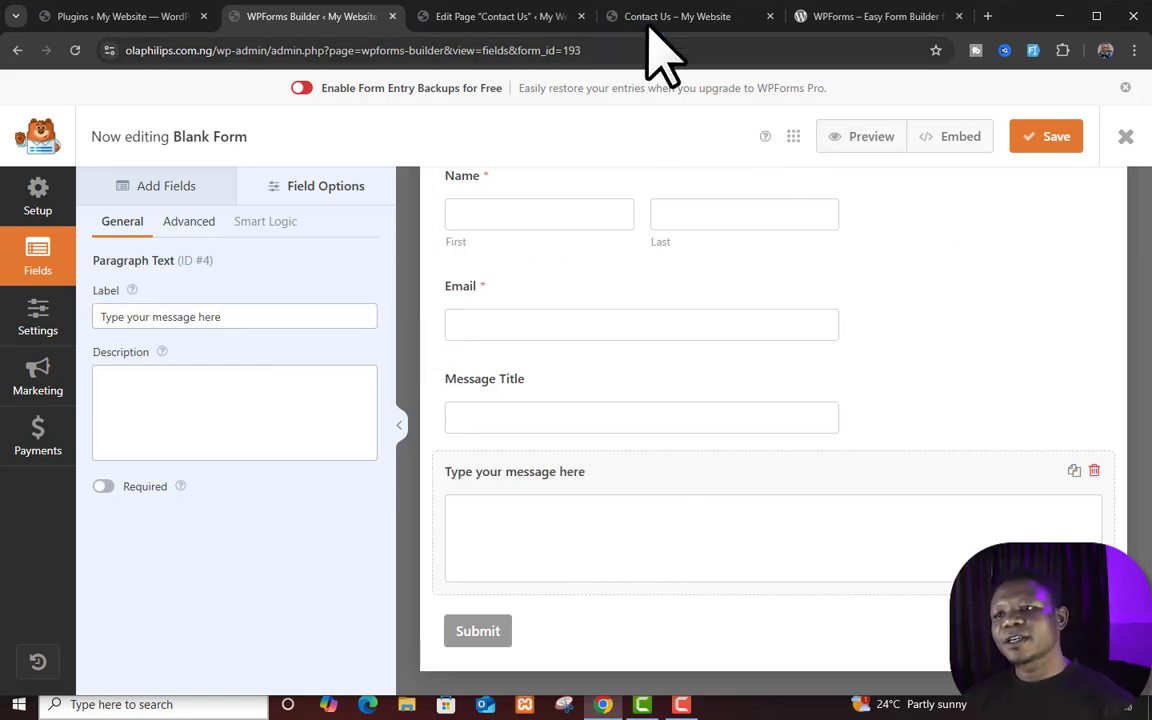
- Reload the live Contact Us page and check the labels of the form's message fields
click(682, 16)
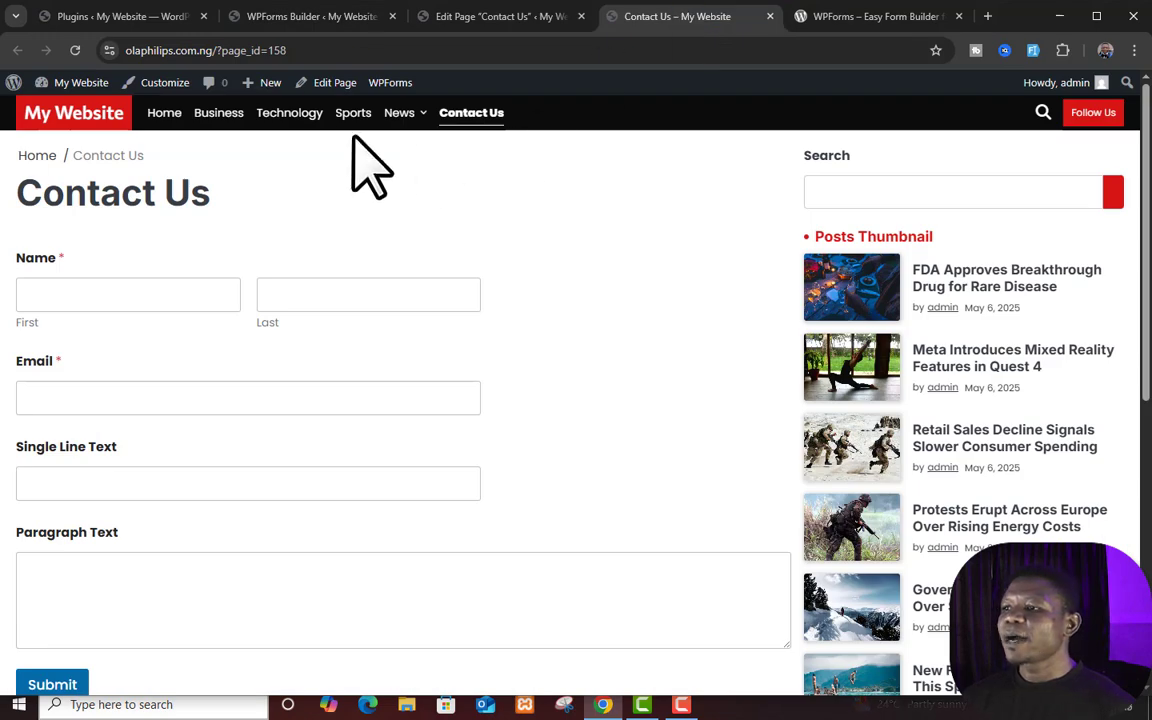
click(474, 112)
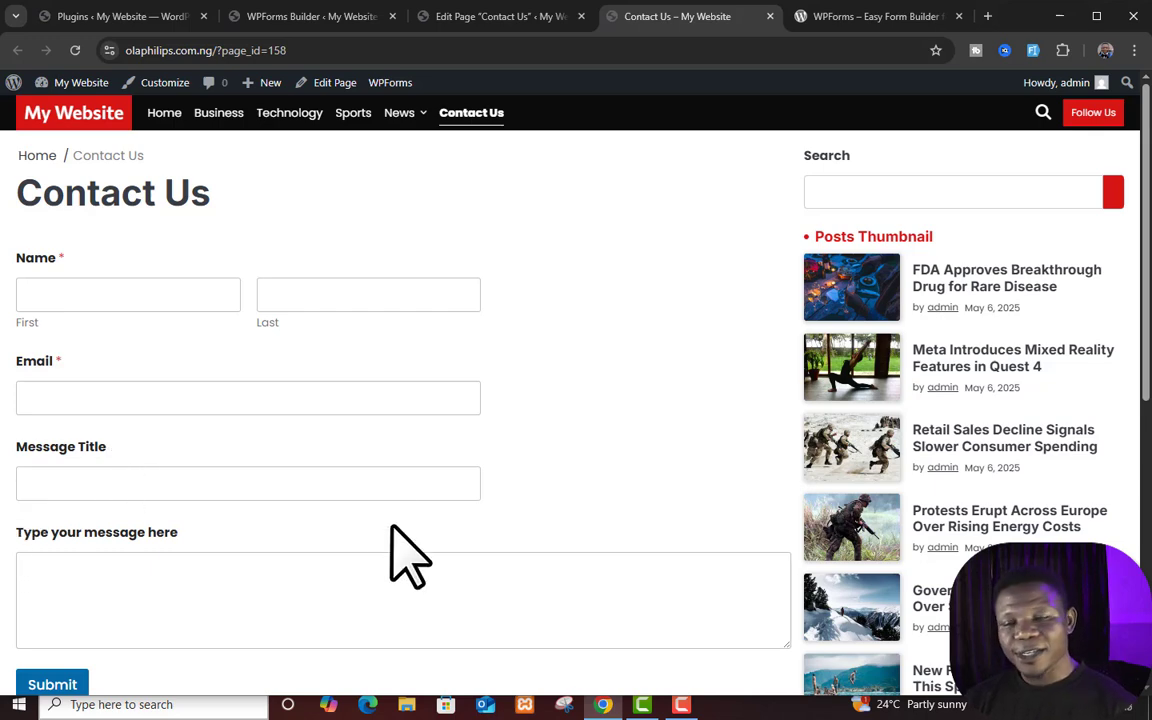
scroll(404, 500, down, 1)
scroll(553, 560, up, 1)
scroll(368, 522, down, 2)
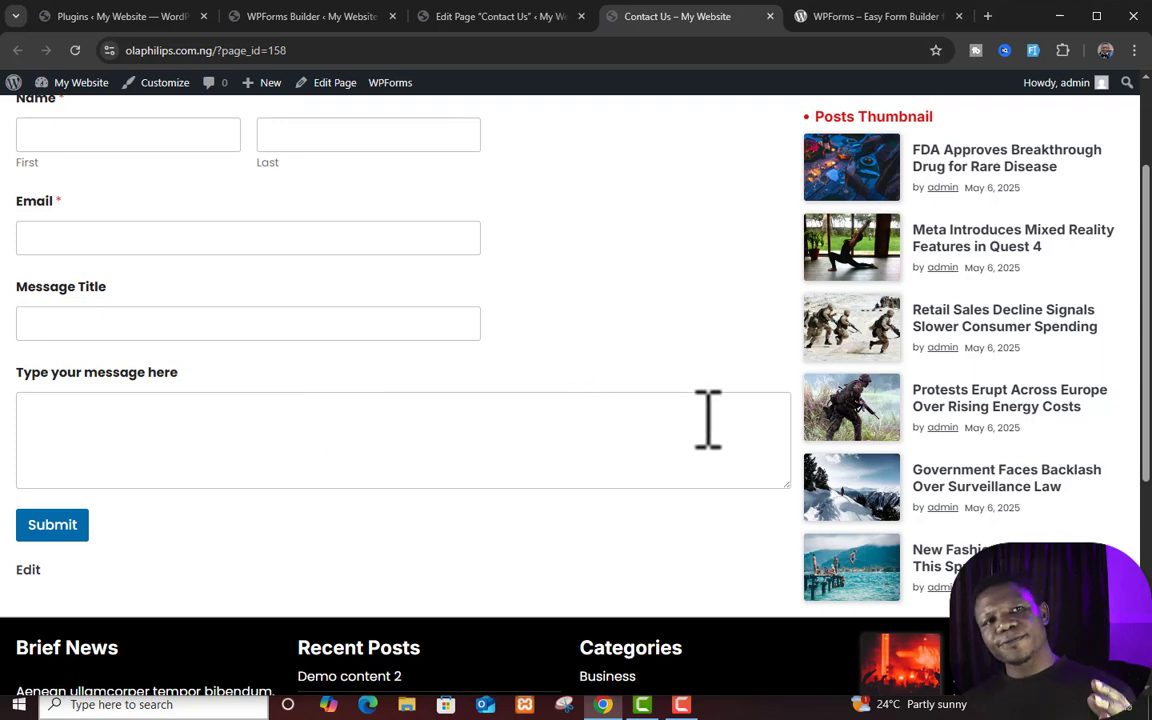
scroll(828, 553, up, 2)
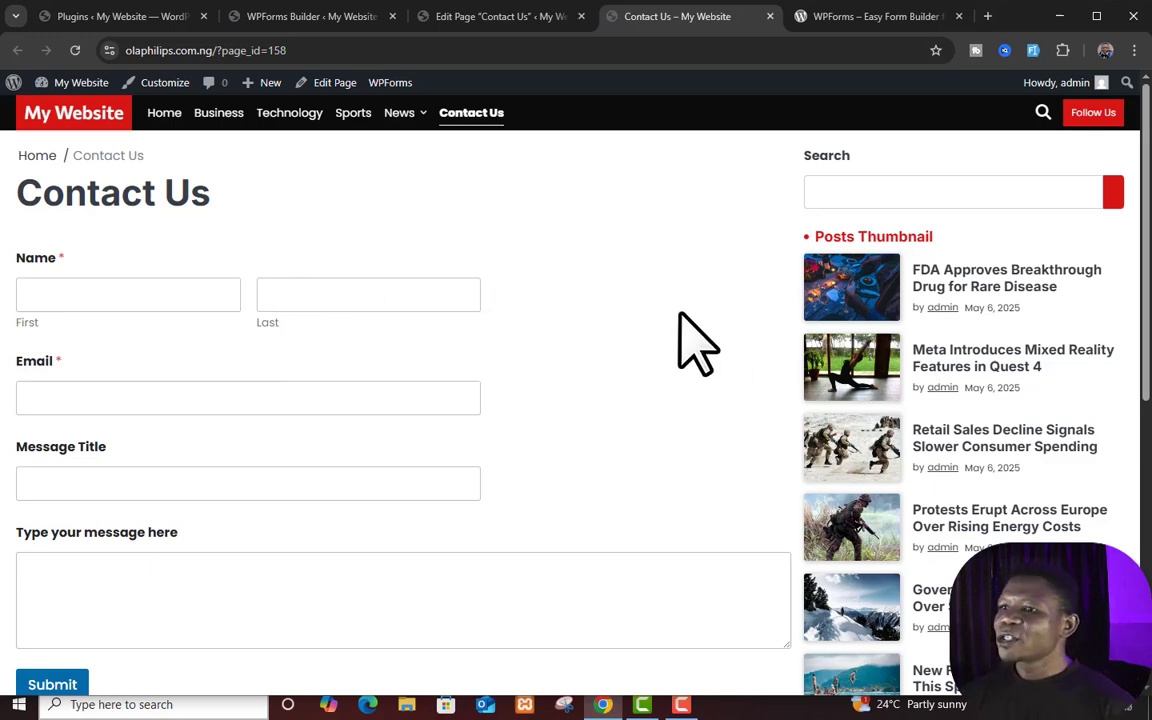
- Set the Name field's size to Large in the form builder, save the form, and reload the live Contact Us page
click(302, 16)
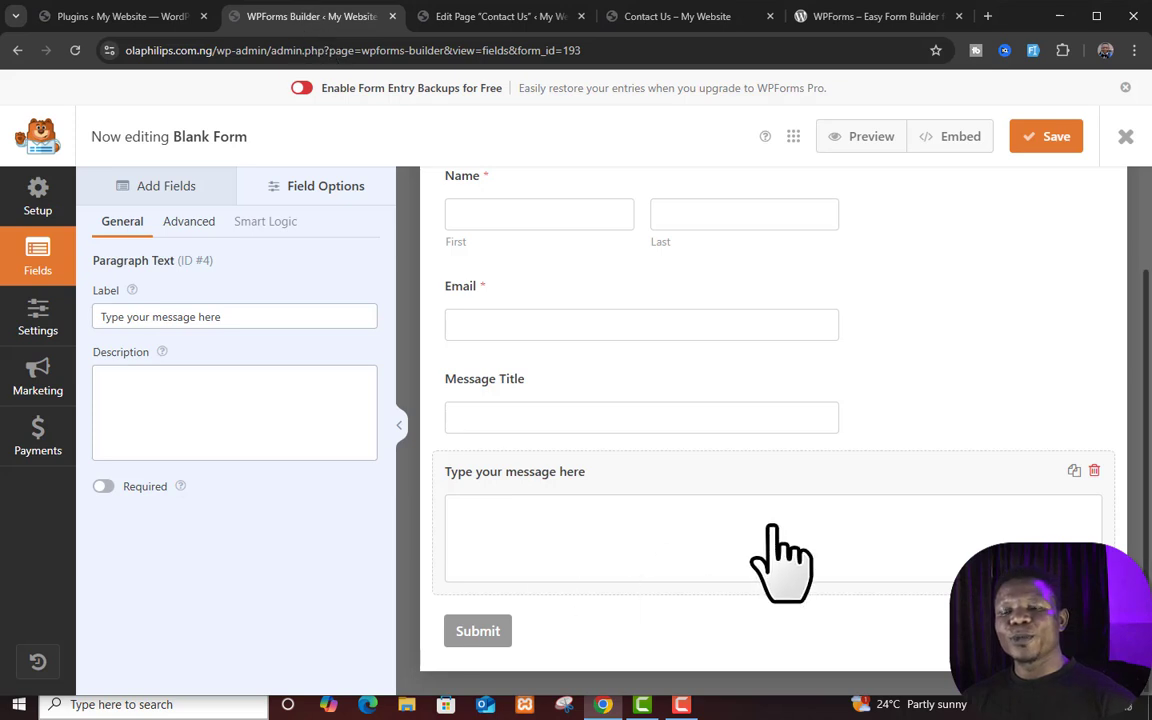
scroll(779, 560, up, 2)
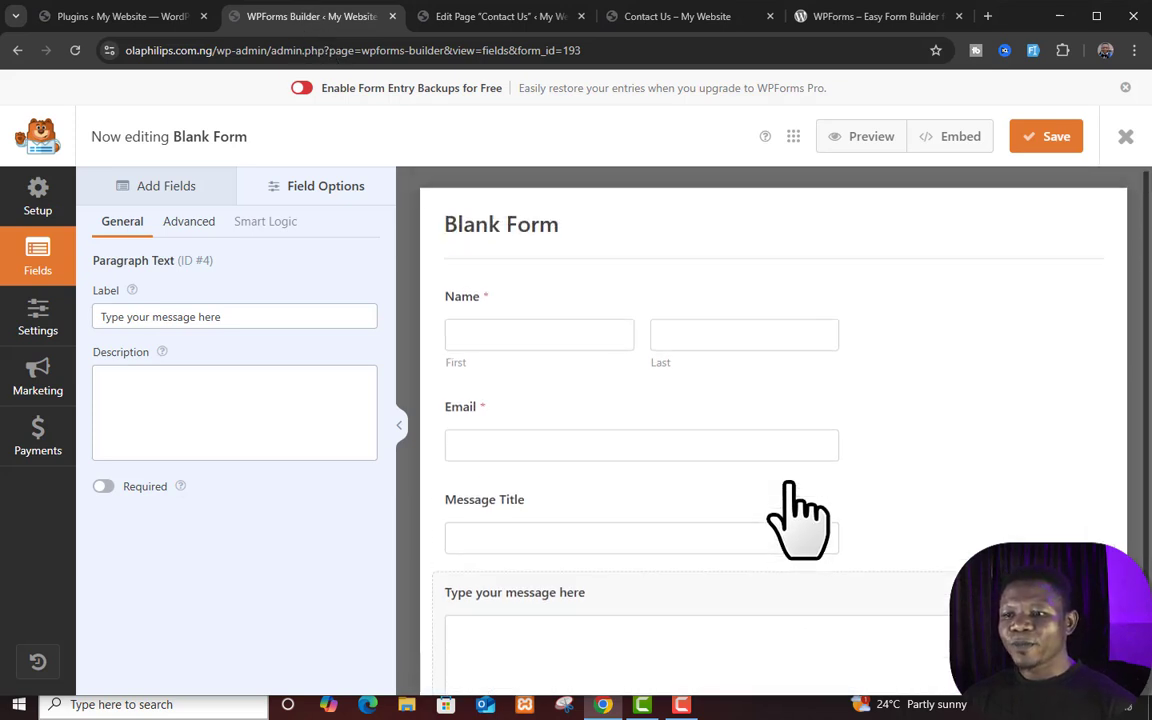
click(748, 337)
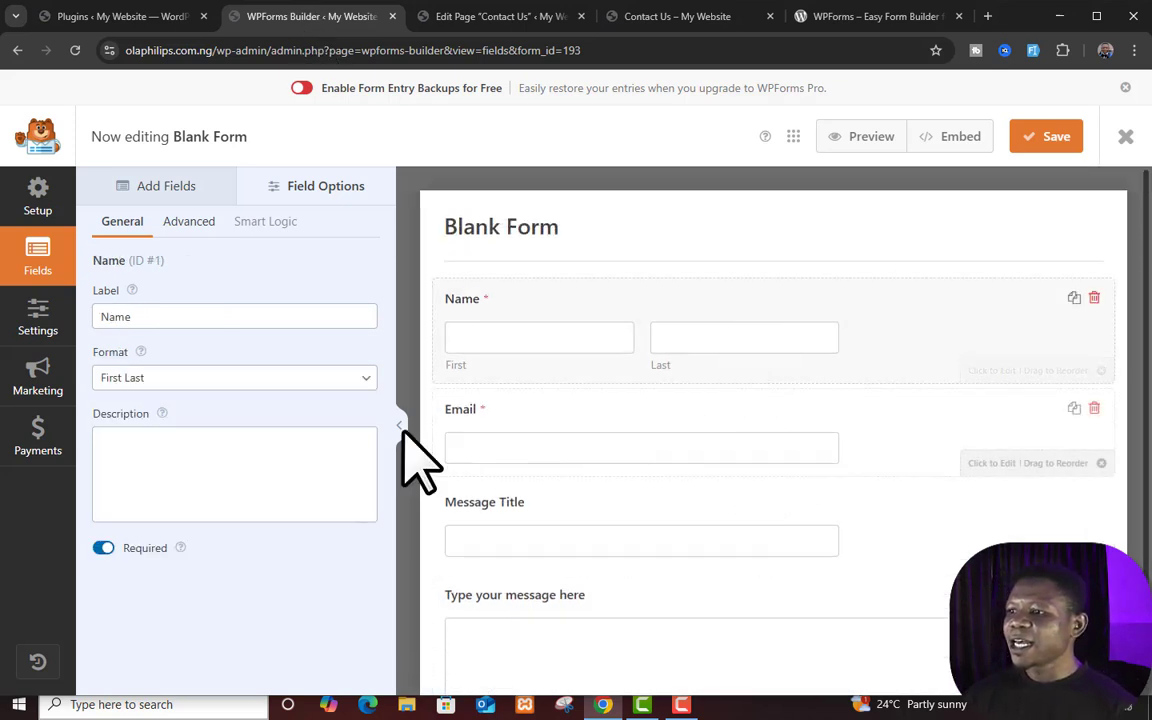
click(190, 225)
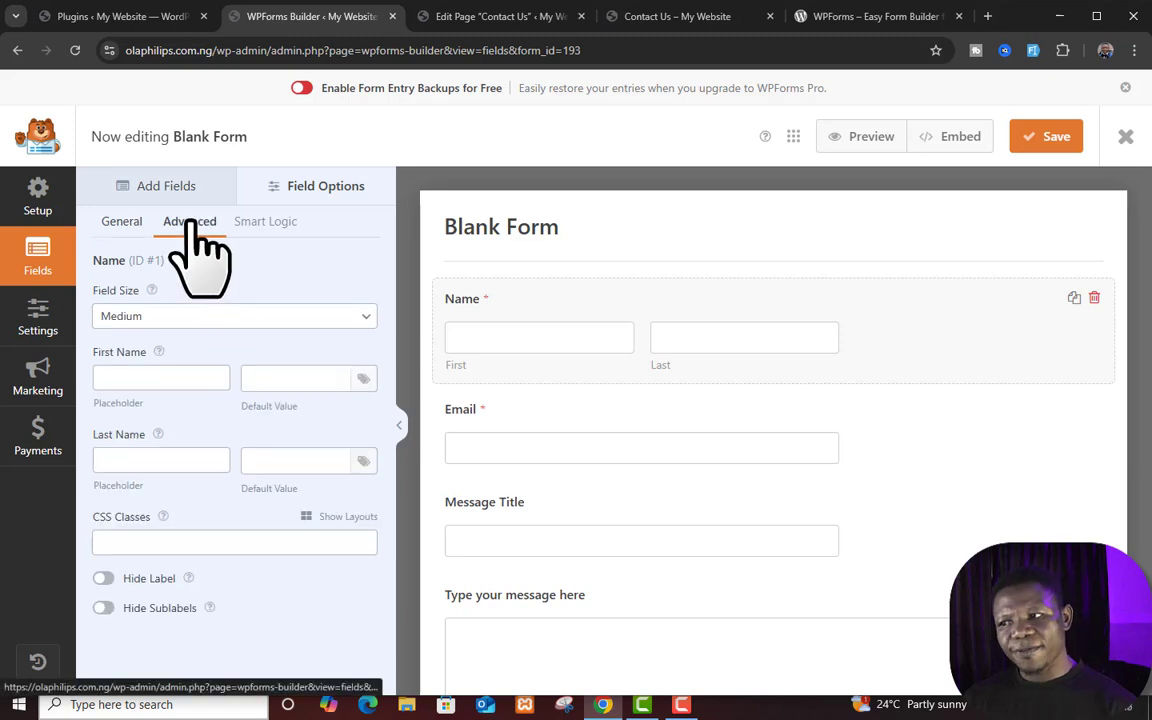
click(279, 315)
click(244, 383)
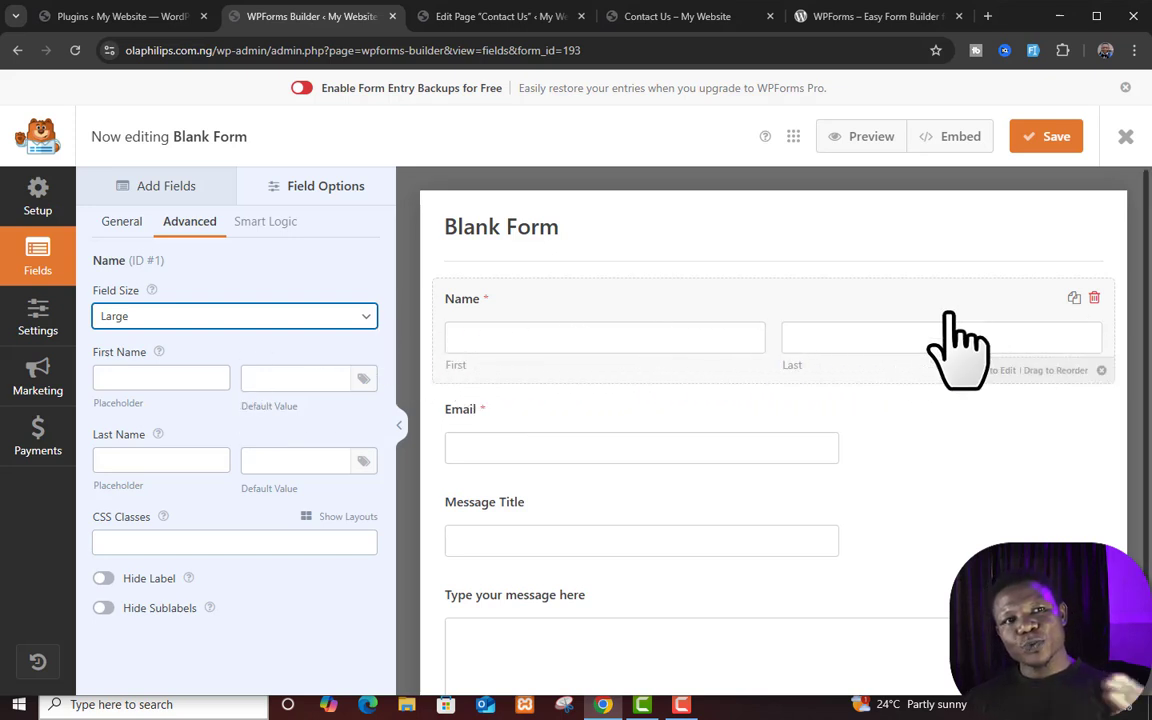
click(1052, 140)
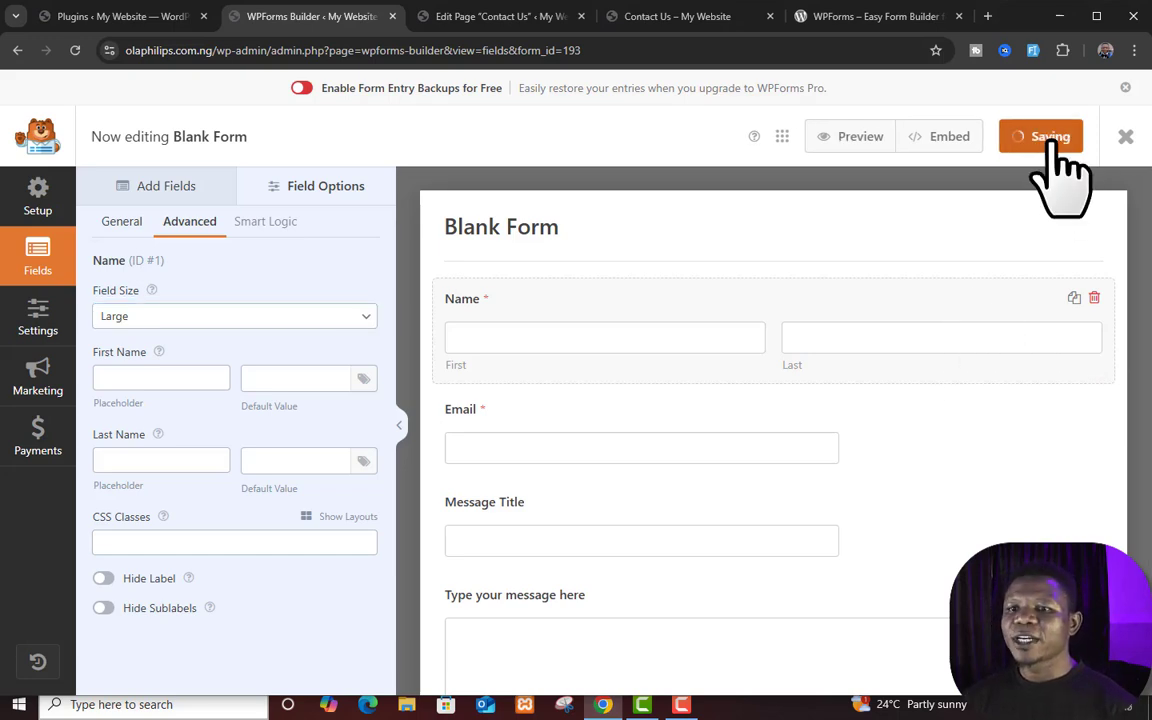
click(672, 16)
click(76, 52)
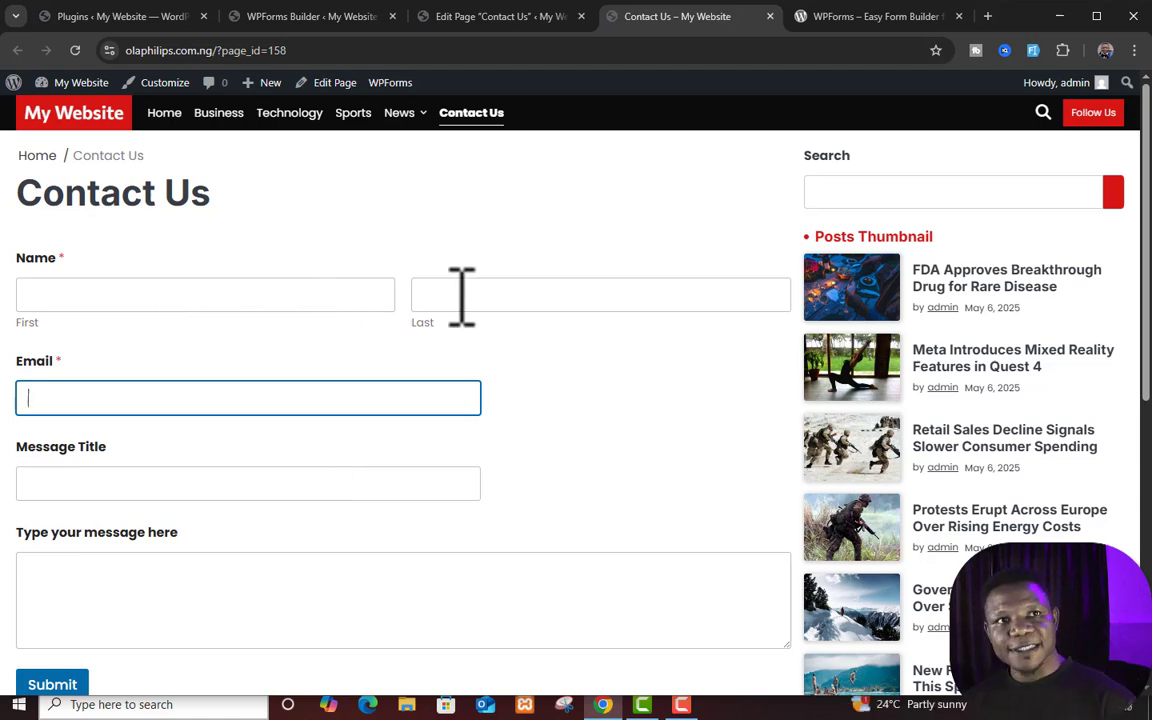
- Assign the Email field to the first column of the two-column layout in the form builder, checking the live Contact Us page meanwhile
click(321, 20)
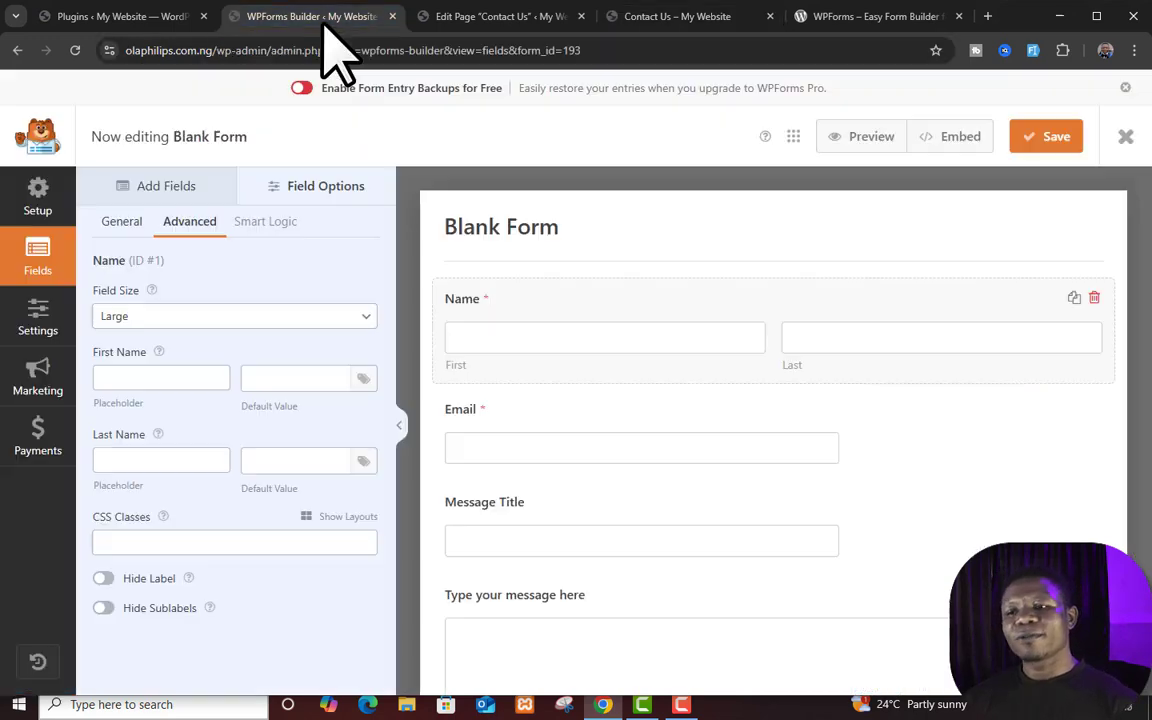
scroll(712, 480, down, 1)
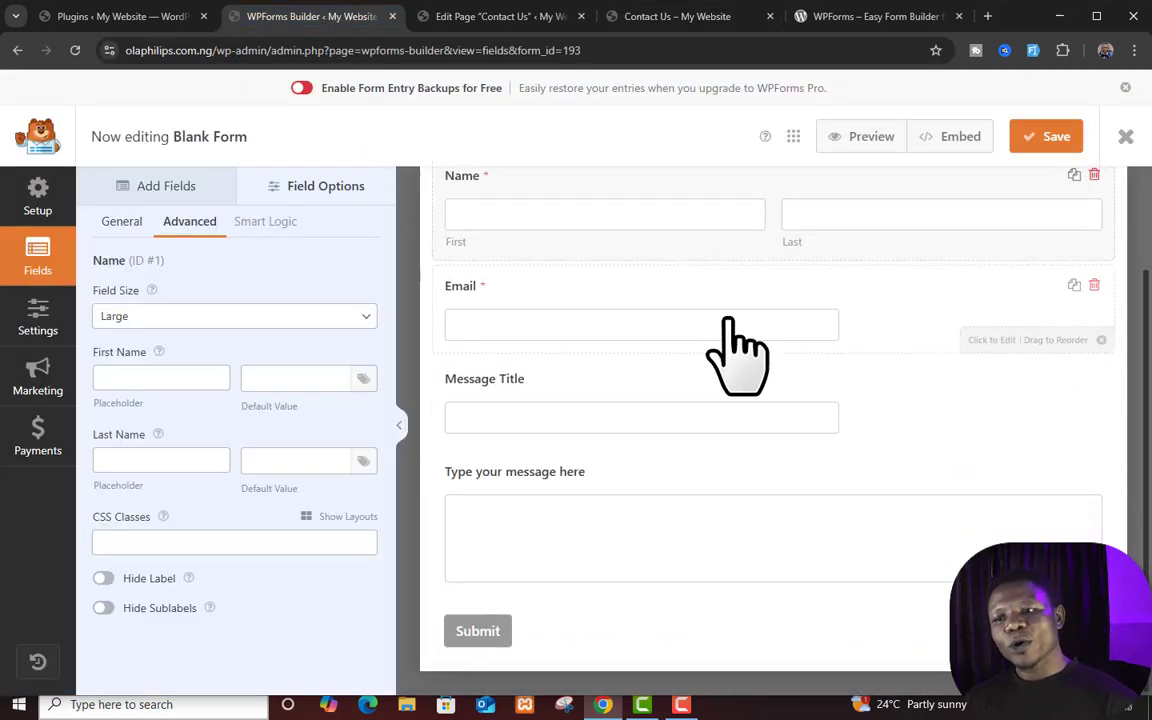
click(716, 322)
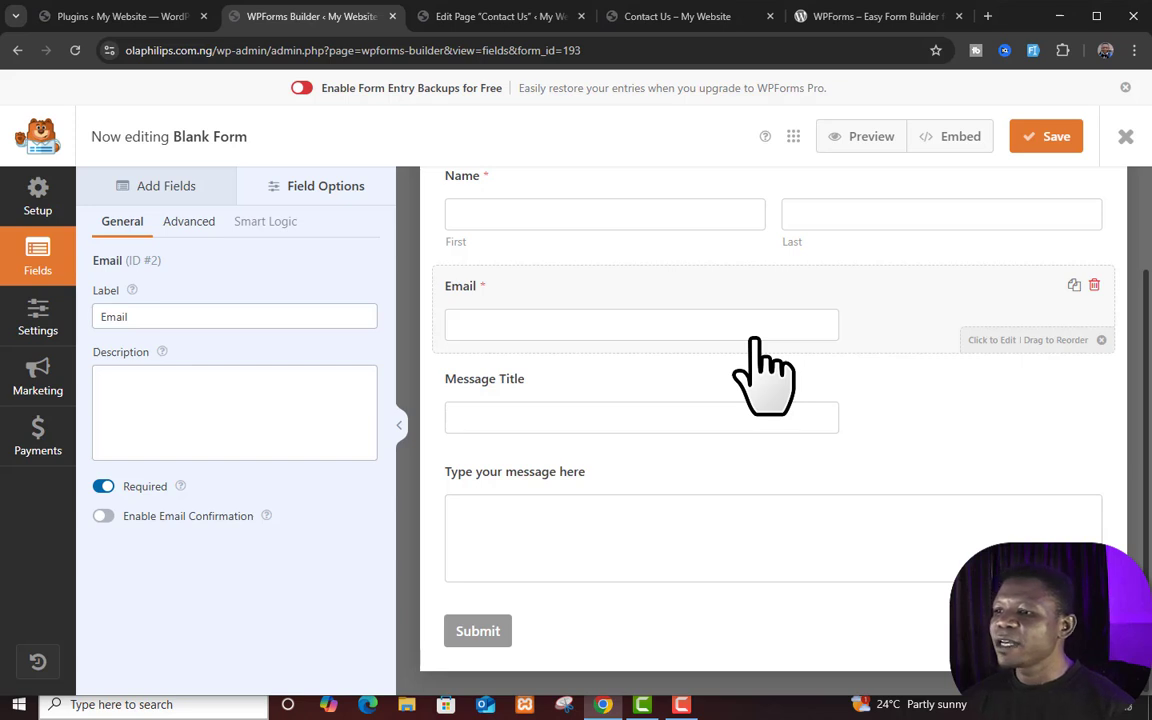
click(175, 222)
scroll(248, 340, down, 1)
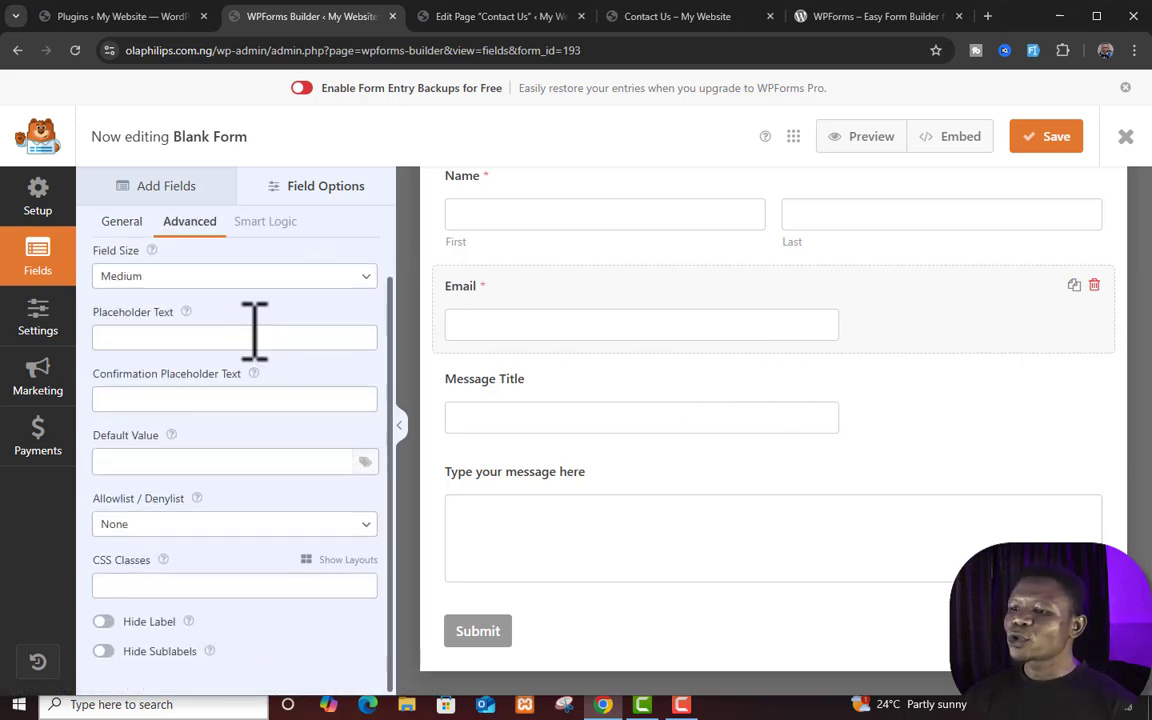
click(345, 560)
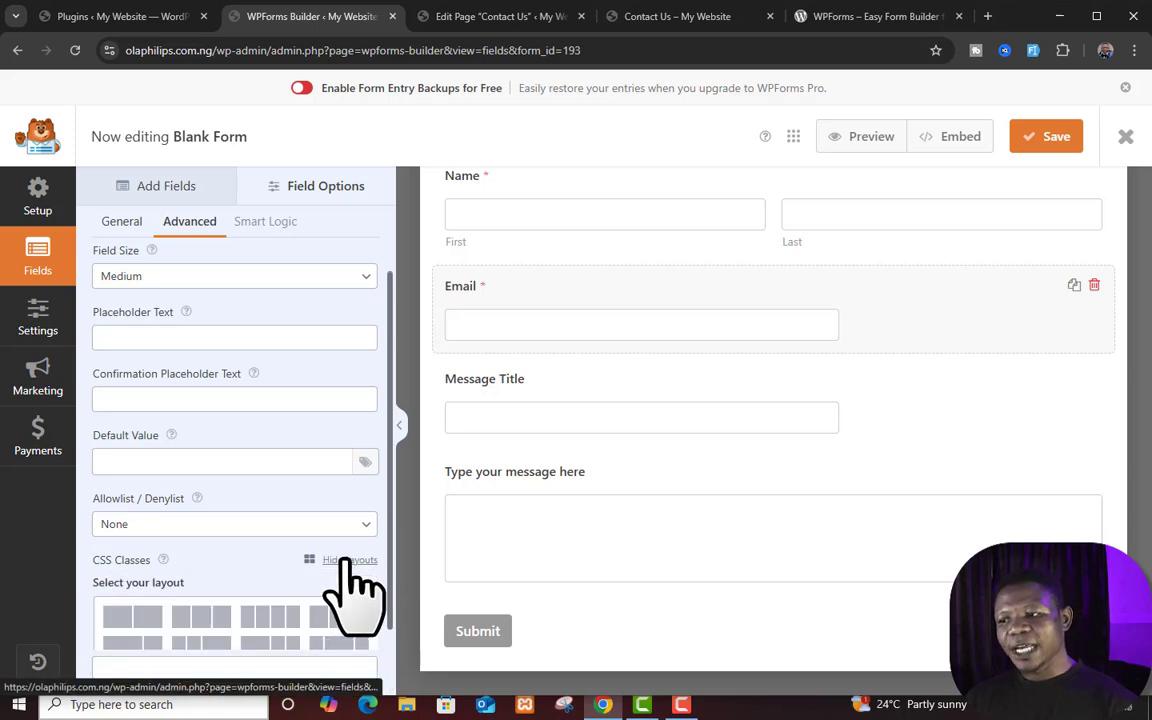
scroll(303, 535, down, 1)
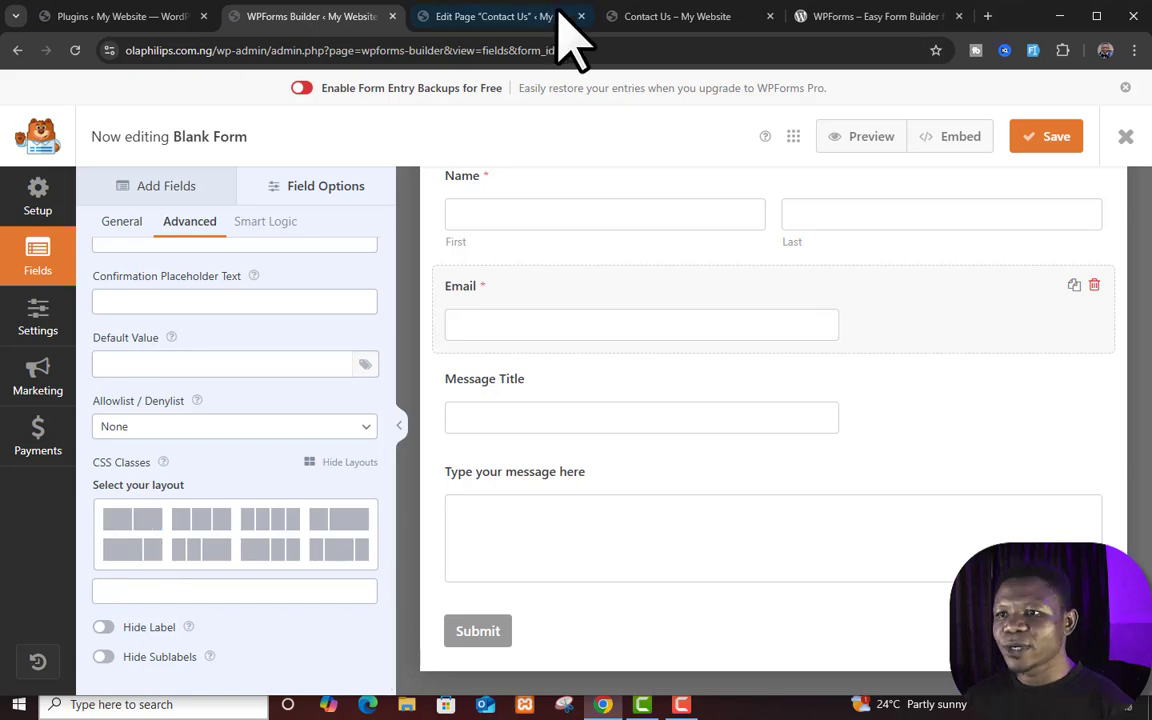
click(684, 55)
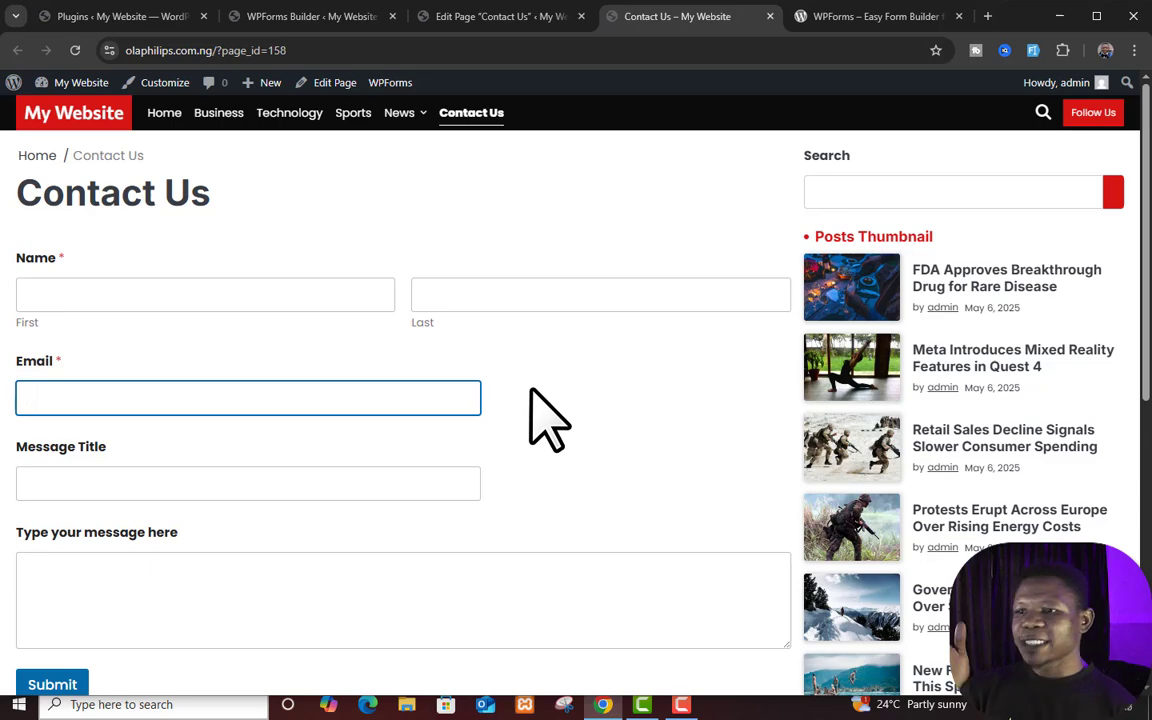
click(272, 12)
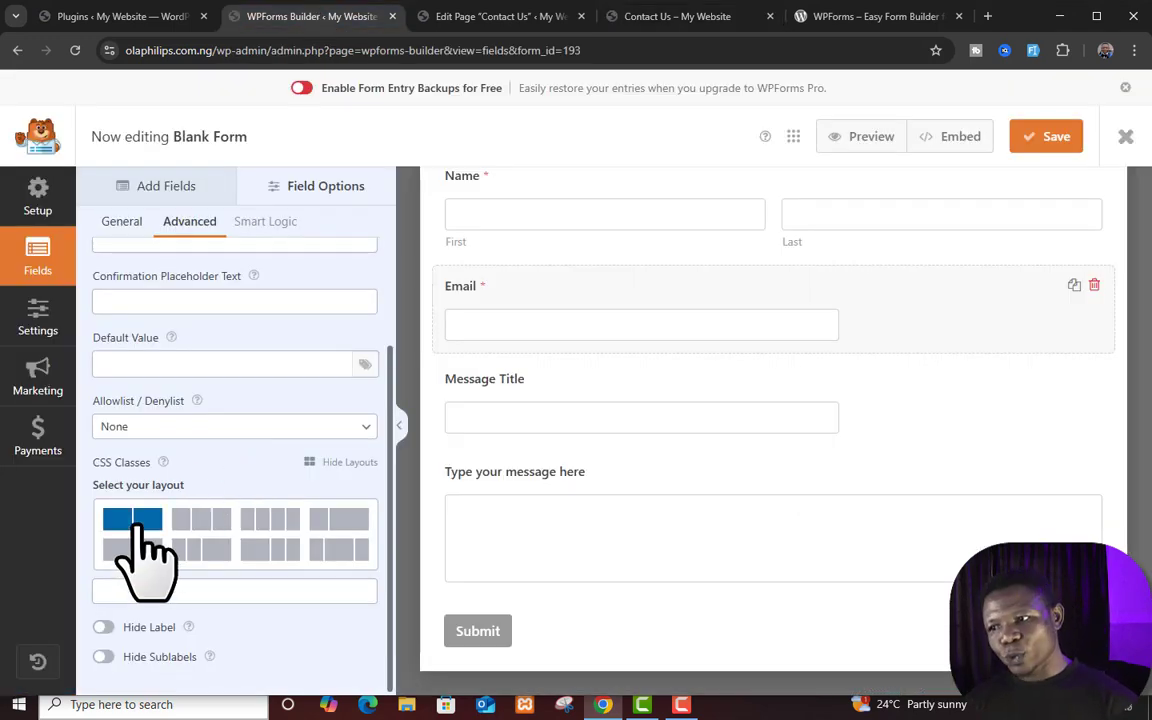
click(137, 526)
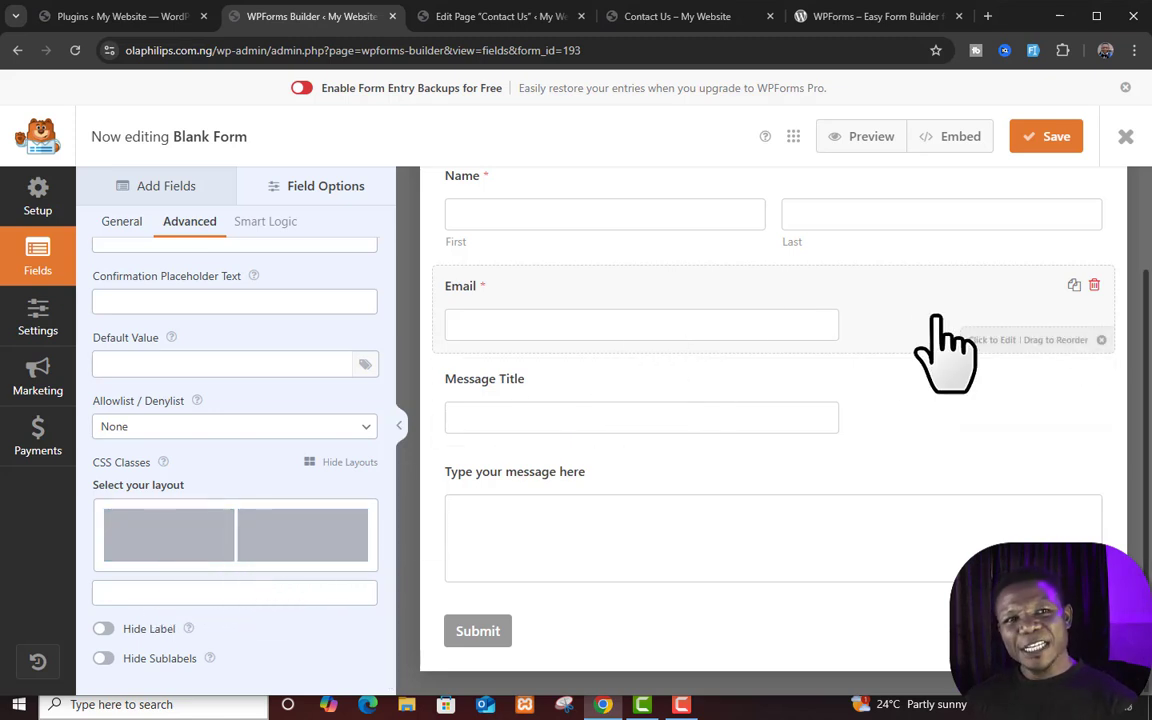
click(190, 542)
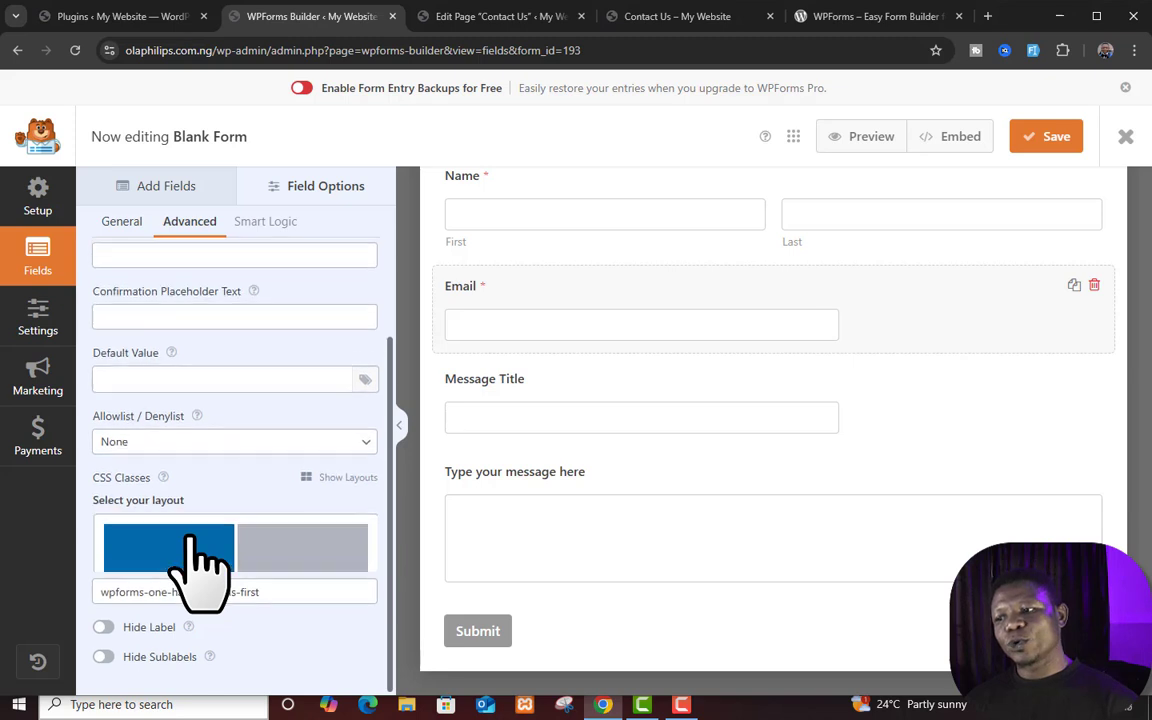
- Assign the Message Title field to the second column of the two-column layout in its advanced options
click(716, 425)
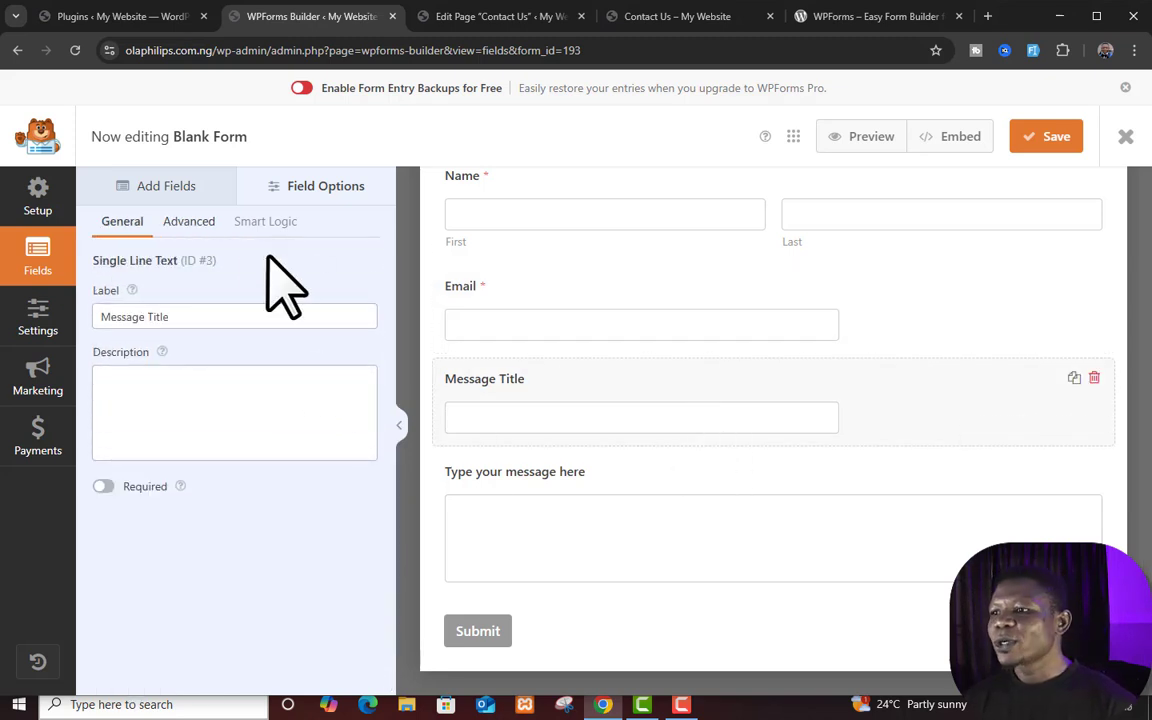
click(189, 222)
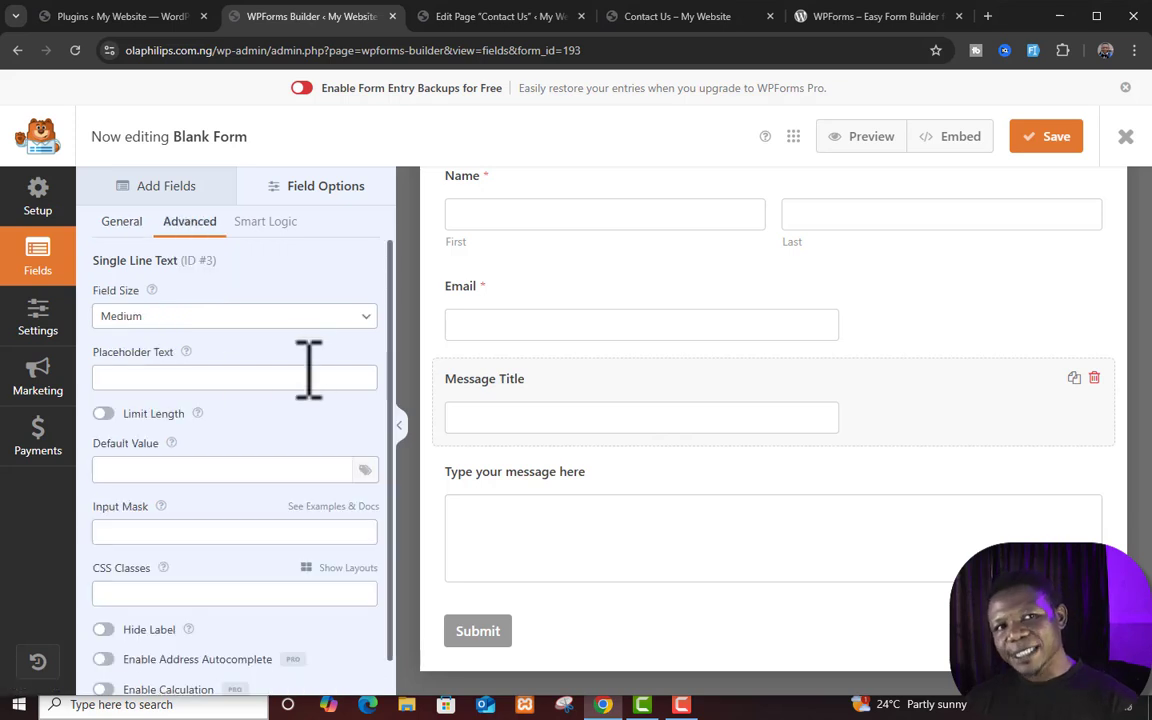
scroll(300, 370, down, 1)
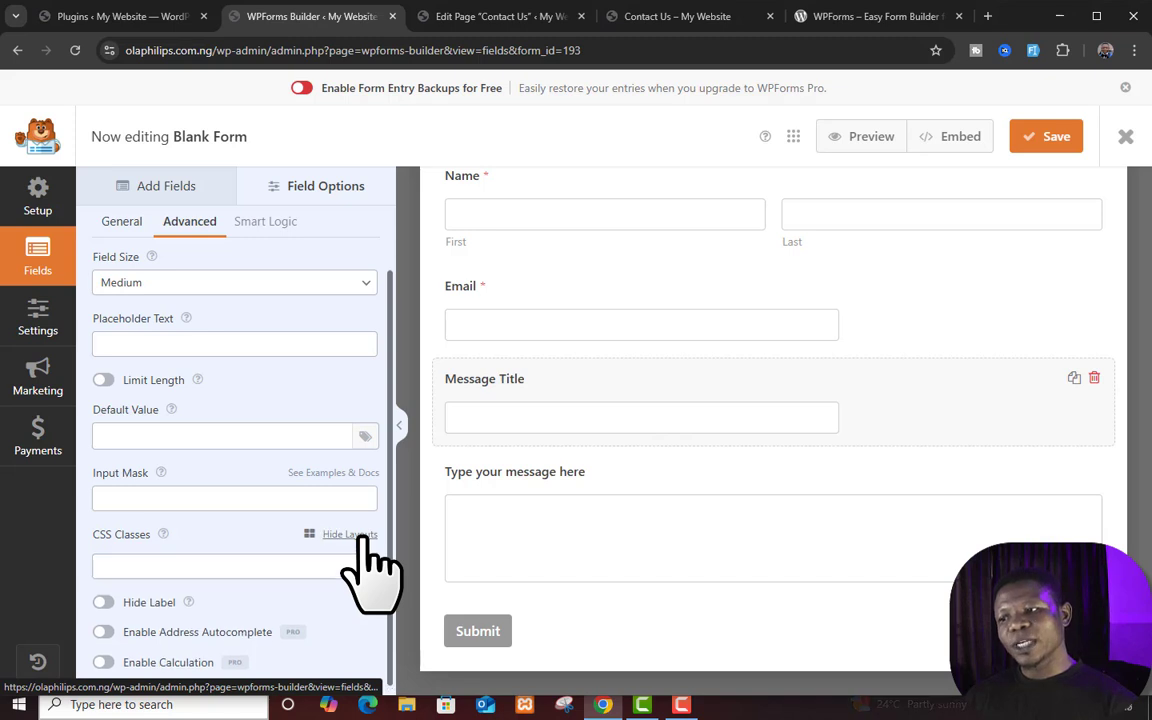
click(360, 537)
scroll(108, 514, down, 1)
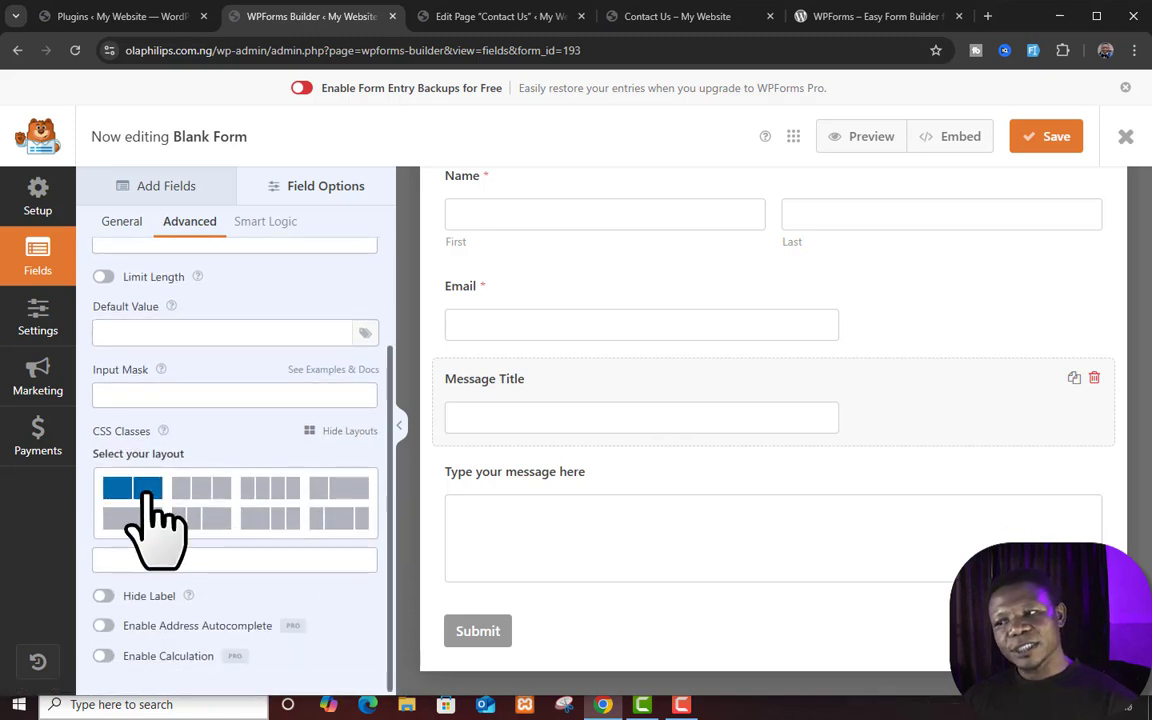
click(148, 492)
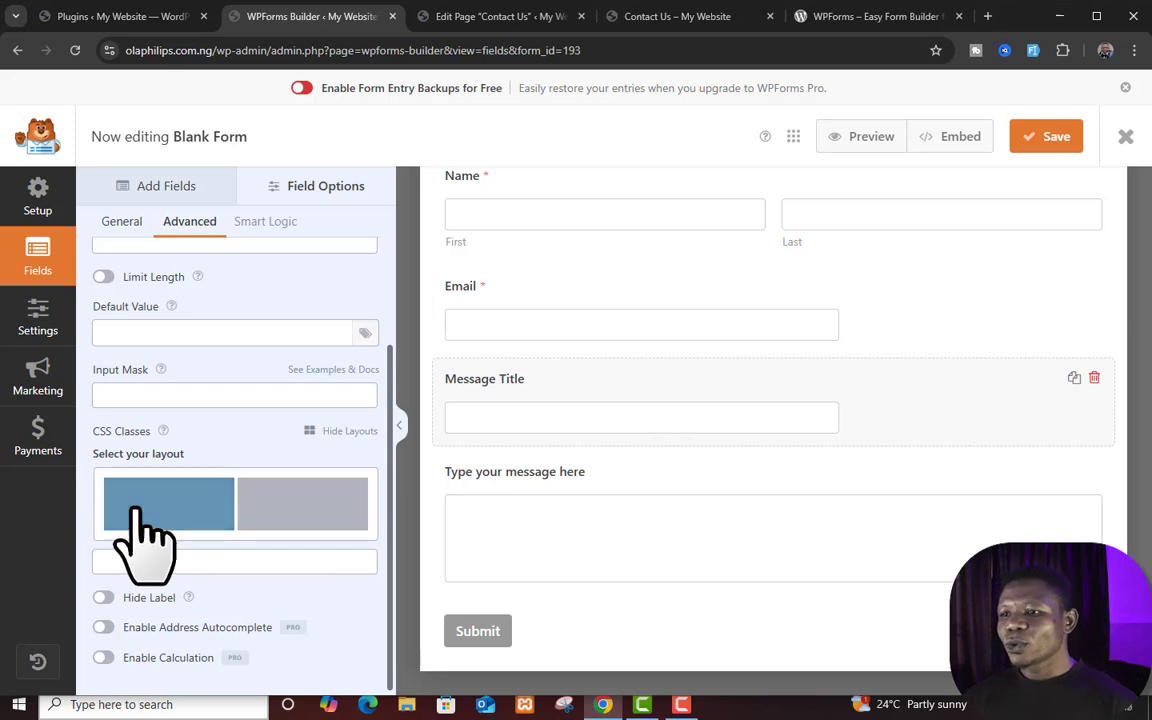
click(283, 512)
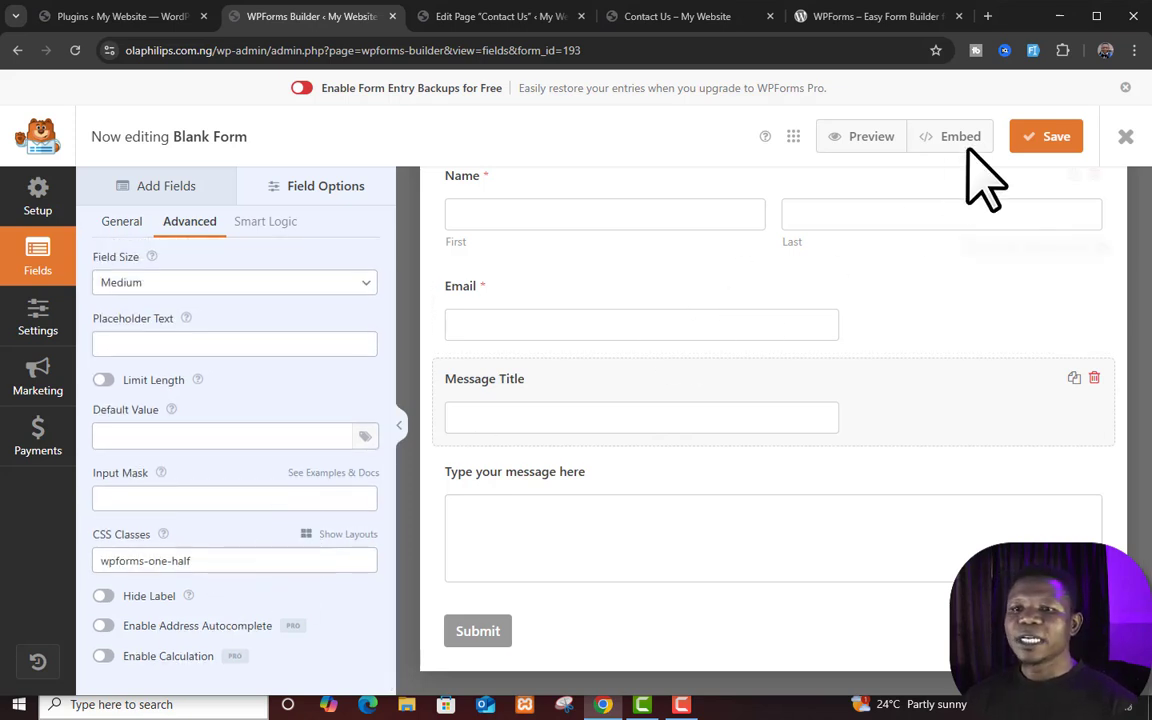
- Save the form and reload the live Contact Us page to check the two-column arrangement
click(1050, 150)
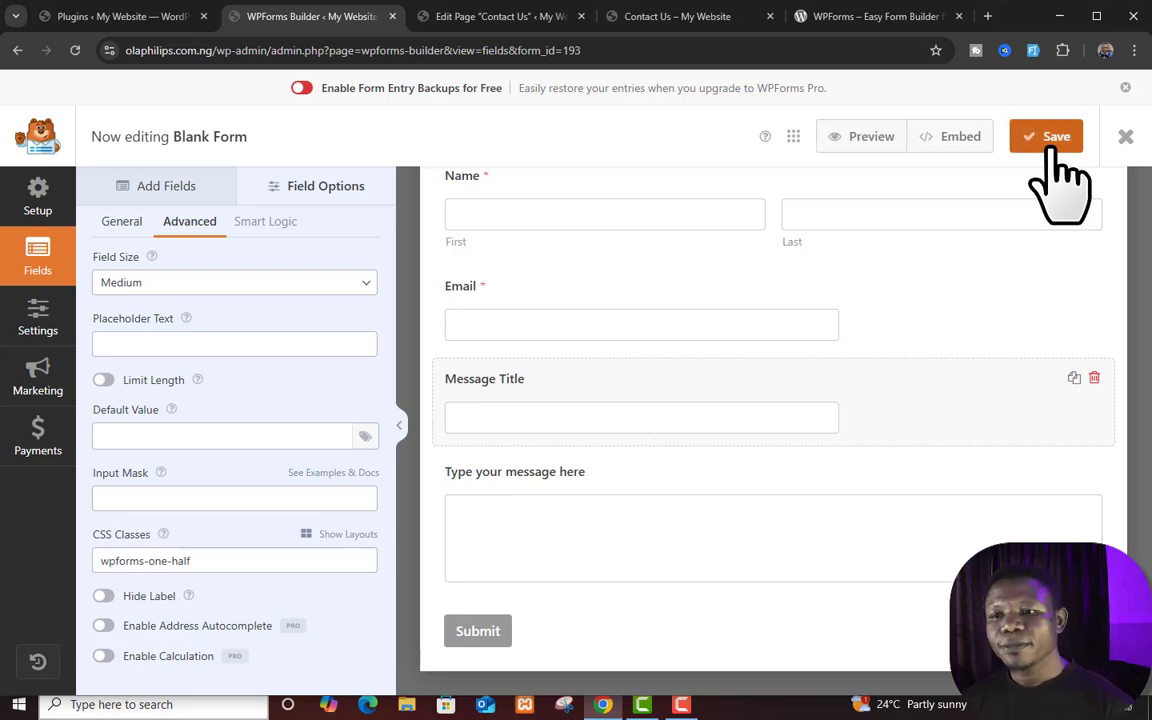
click(672, 18)
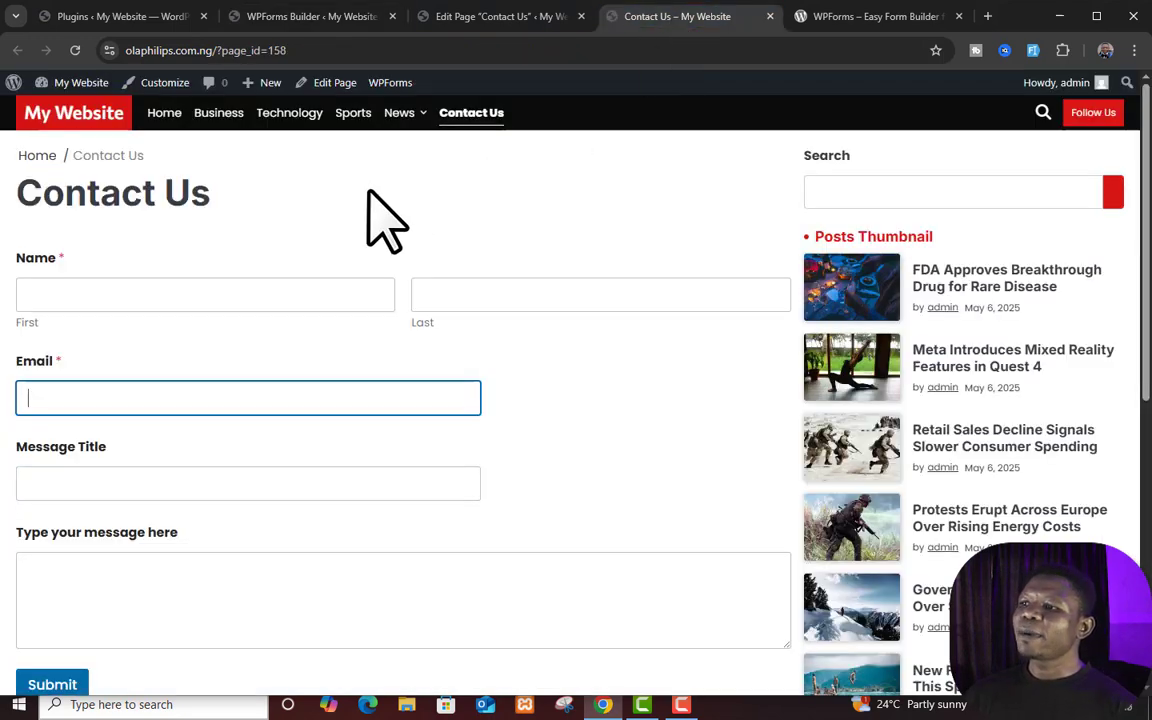
click(72, 50)
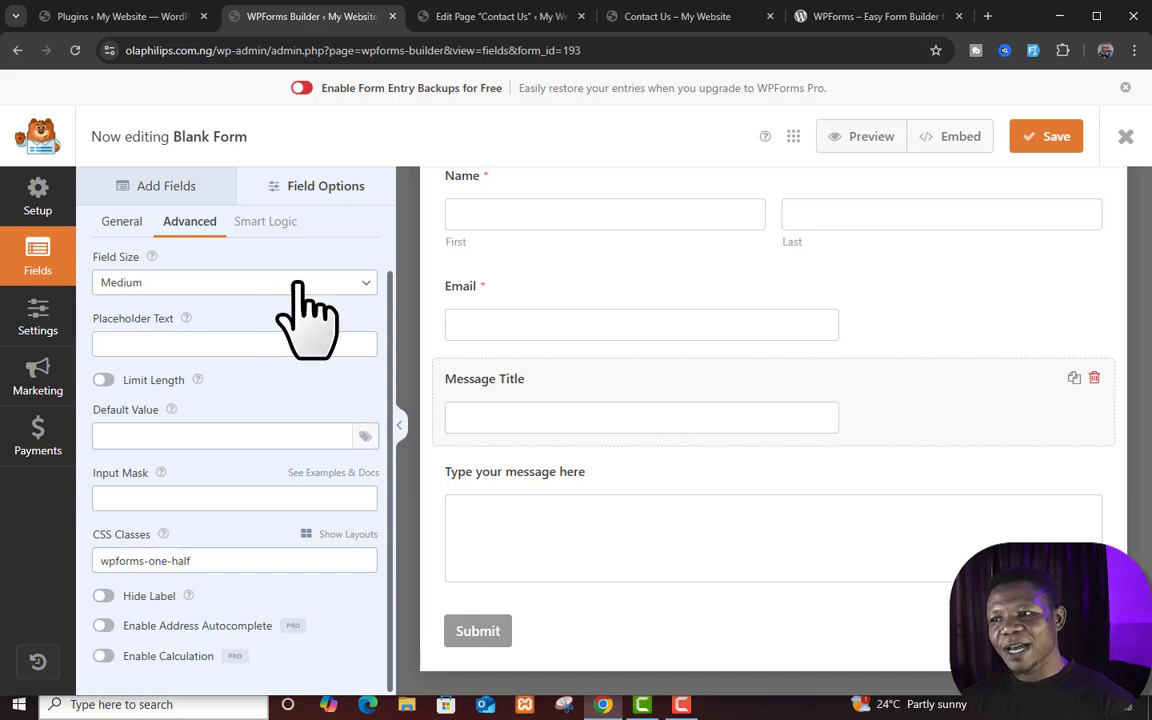
- Set the field size of both the Message Title and Email fields to Large in the form builder
click(290, 283)
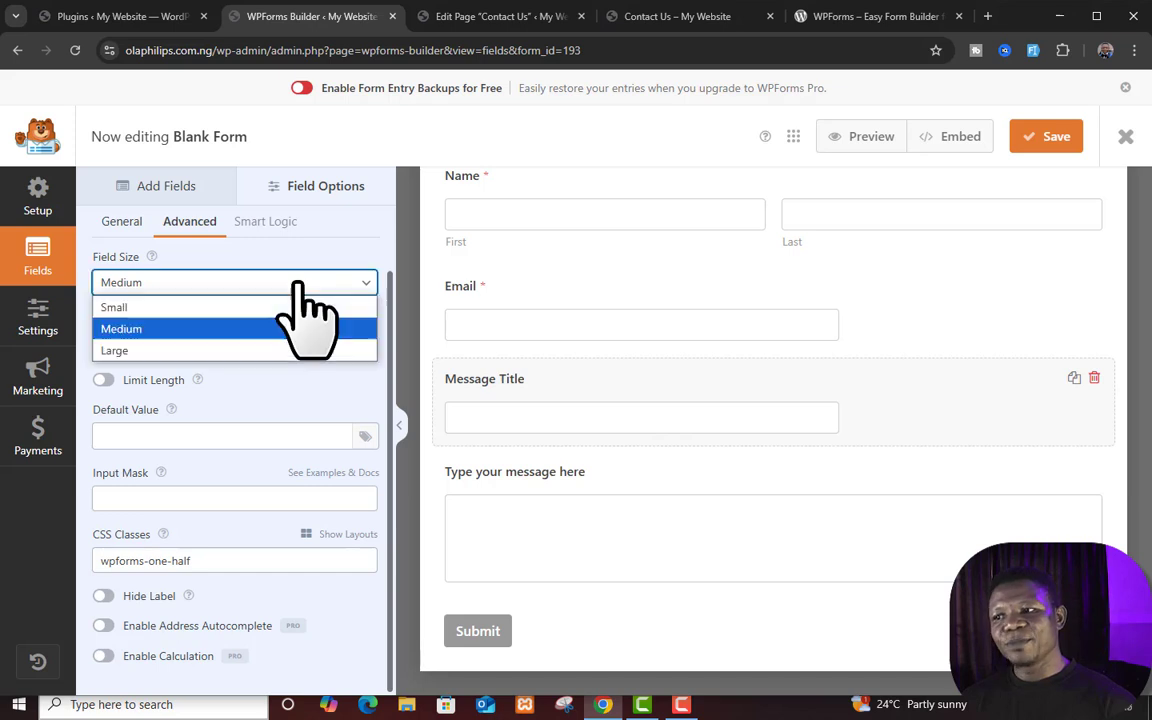
click(270, 350)
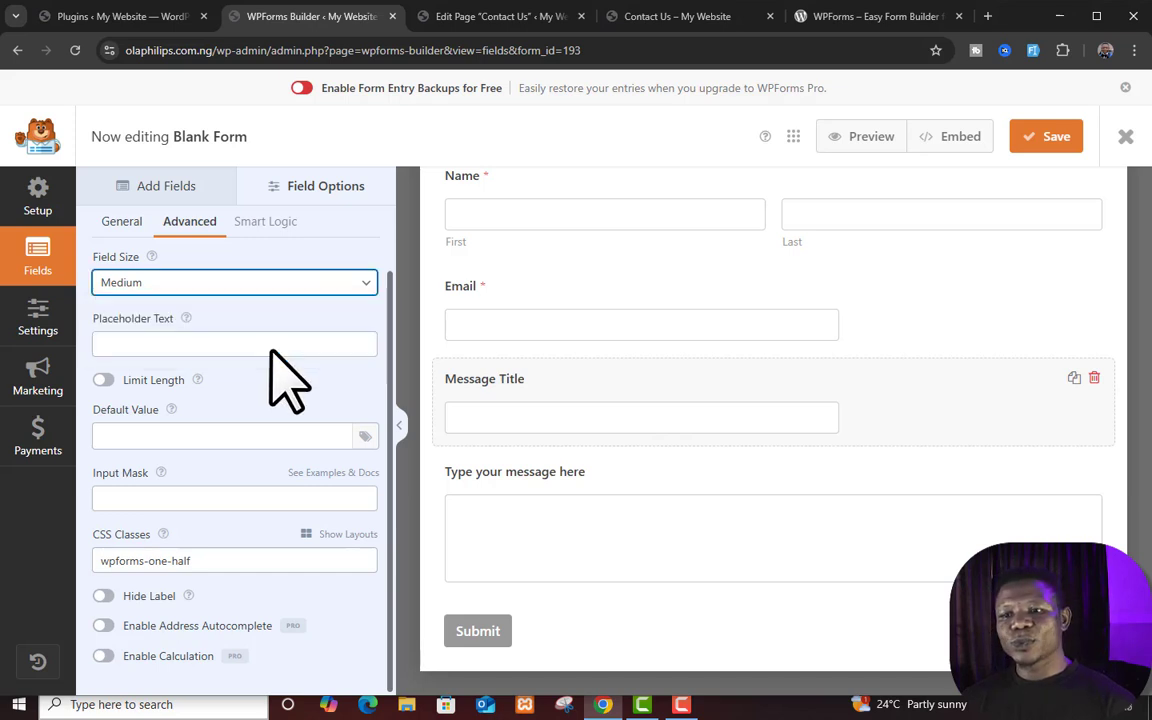
click(740, 332)
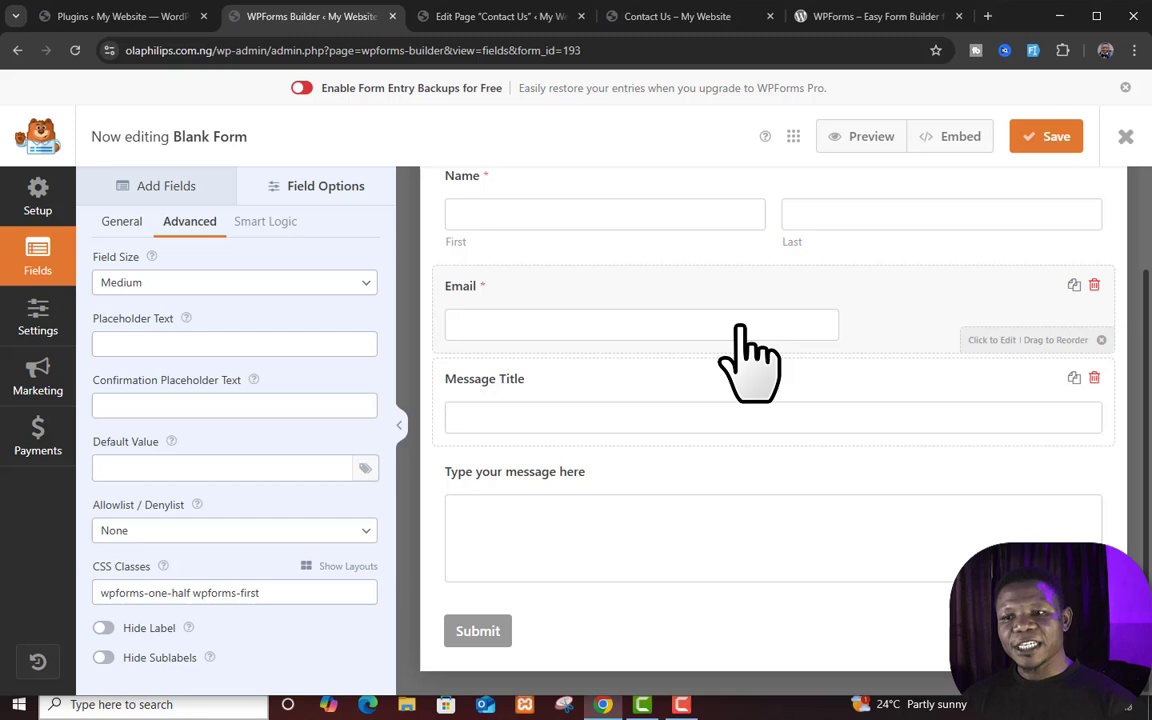
click(266, 286)
click(202, 351)
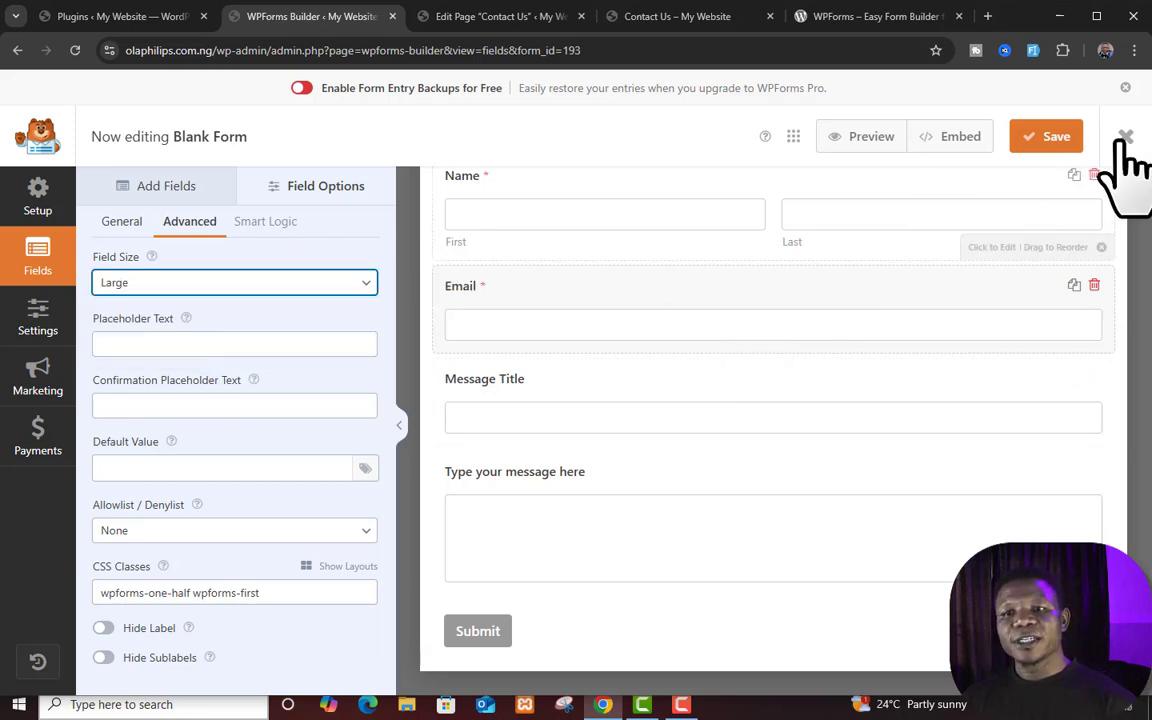
- Save the form, reload the live Contact Us page, and check the widths of the Email and Message Title fields
click(1032, 140)
click(677, 16)
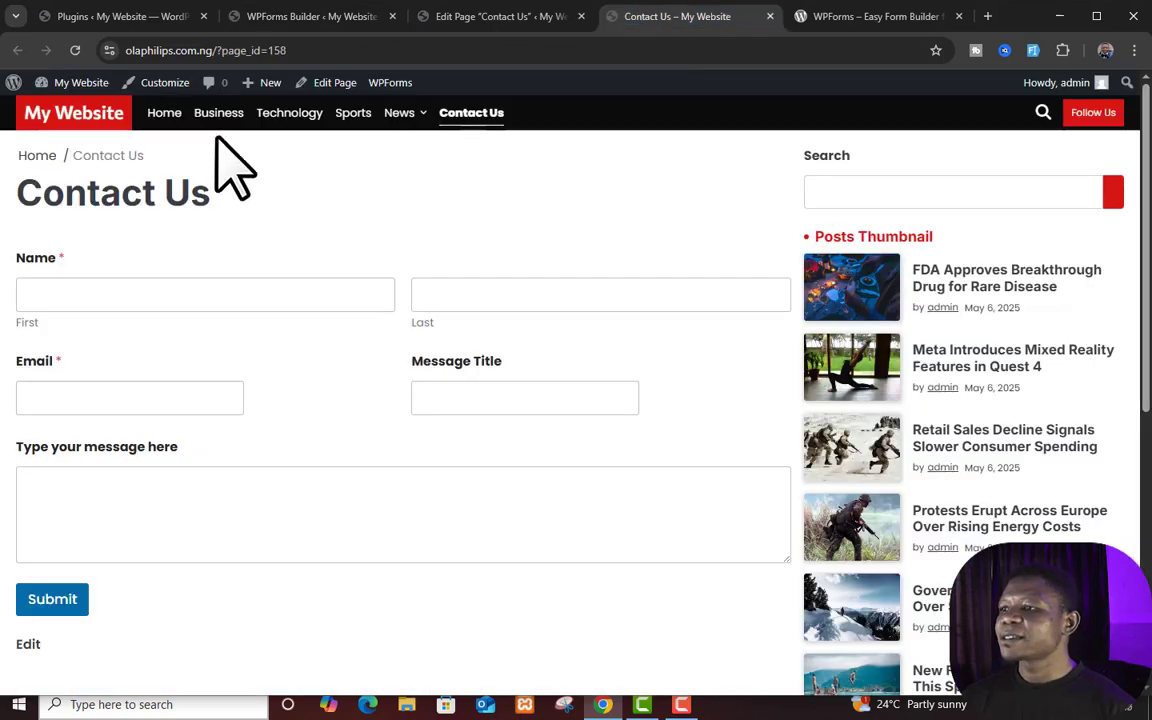
click(75, 50)
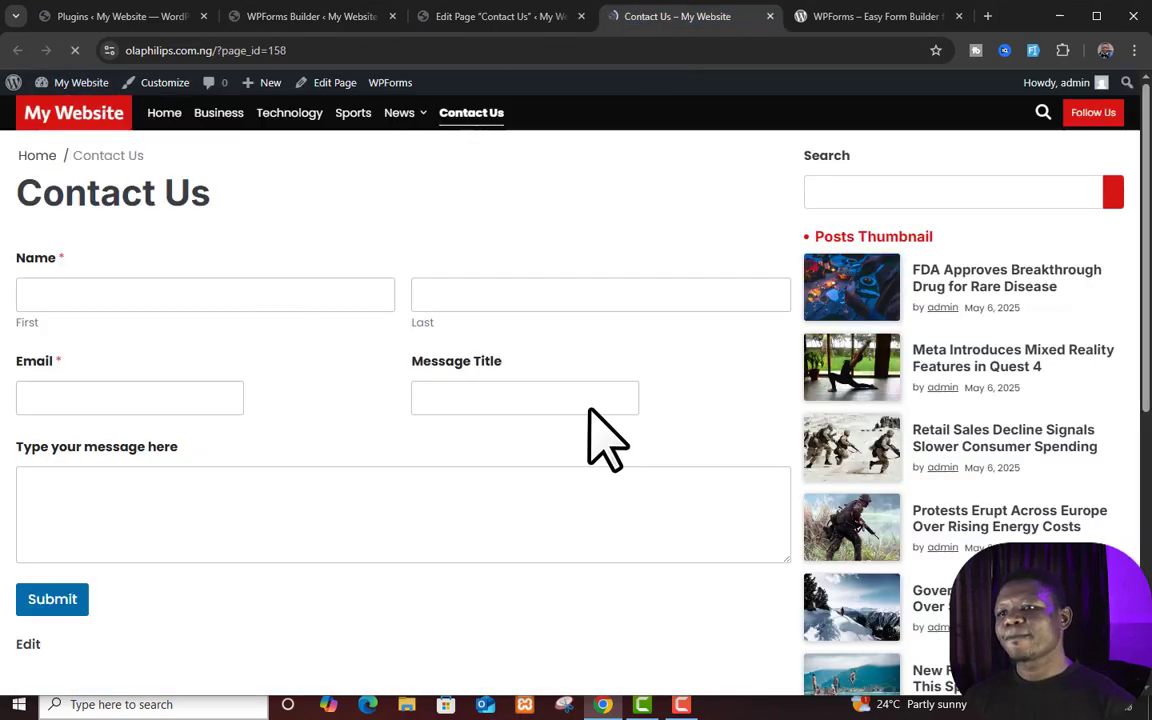
scroll(560, 463, down, 2)
scroll(560, 463, up, 2)
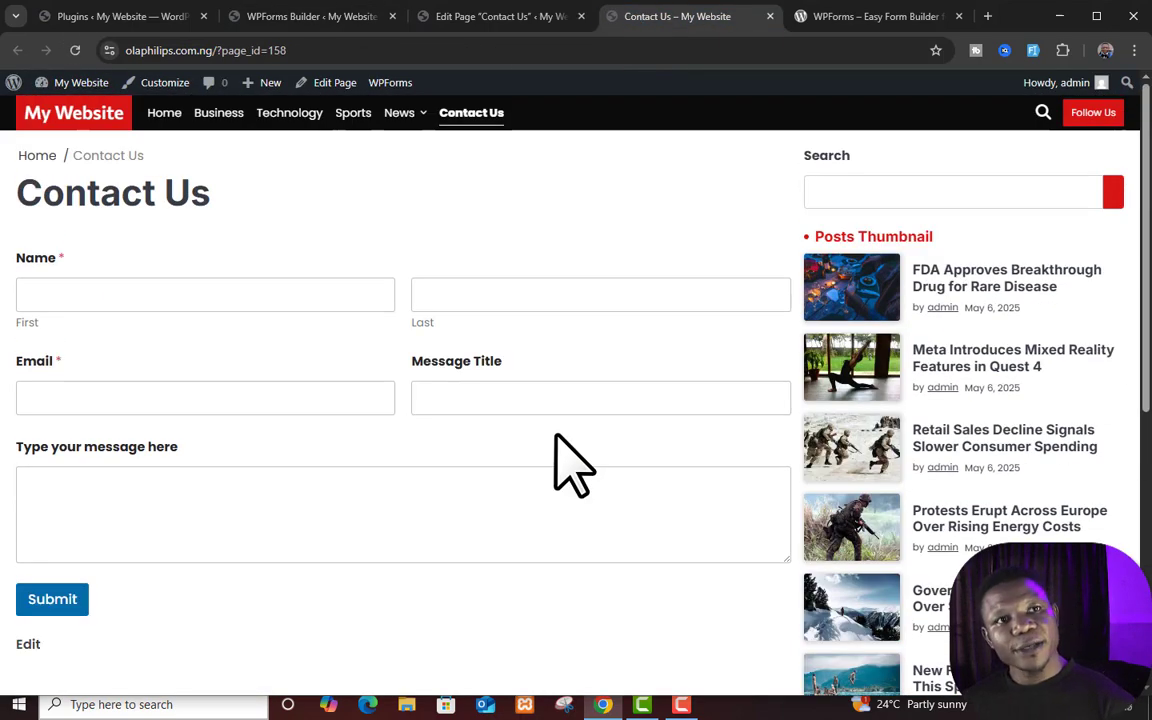
scroll(556, 436, down, 2)
scroll(556, 436, up, 2)
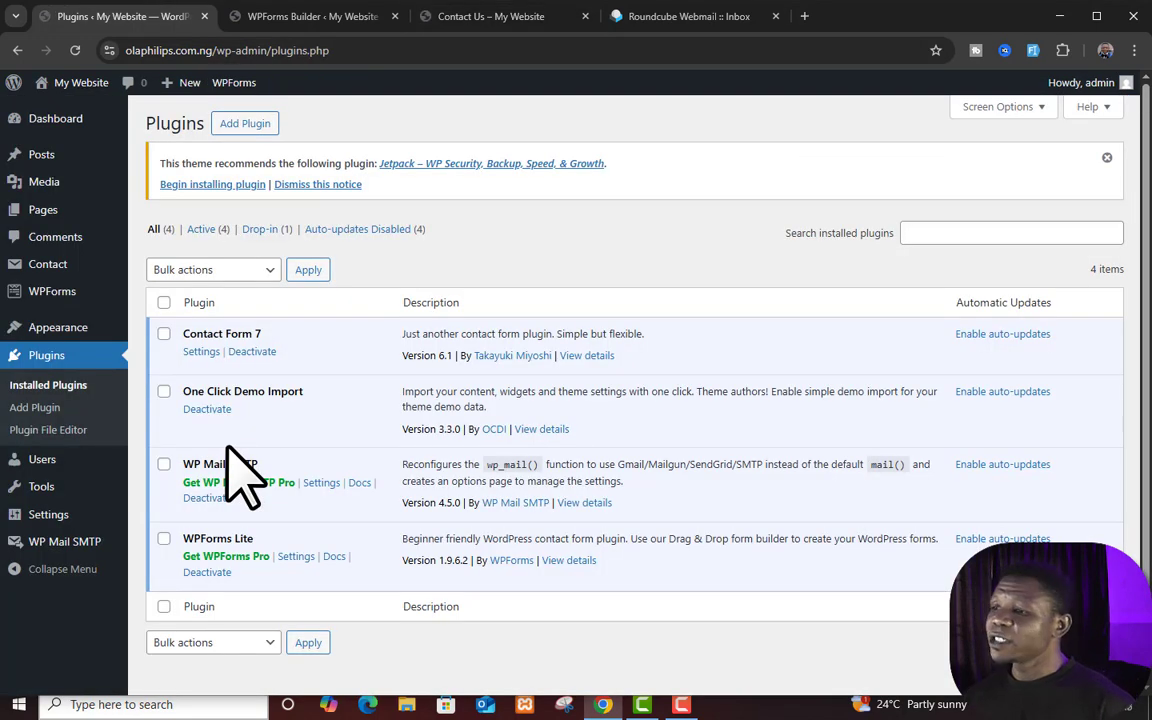
- Rename the form as "Contact Form" in the form builder's general settings
mouse_move(76, 287)
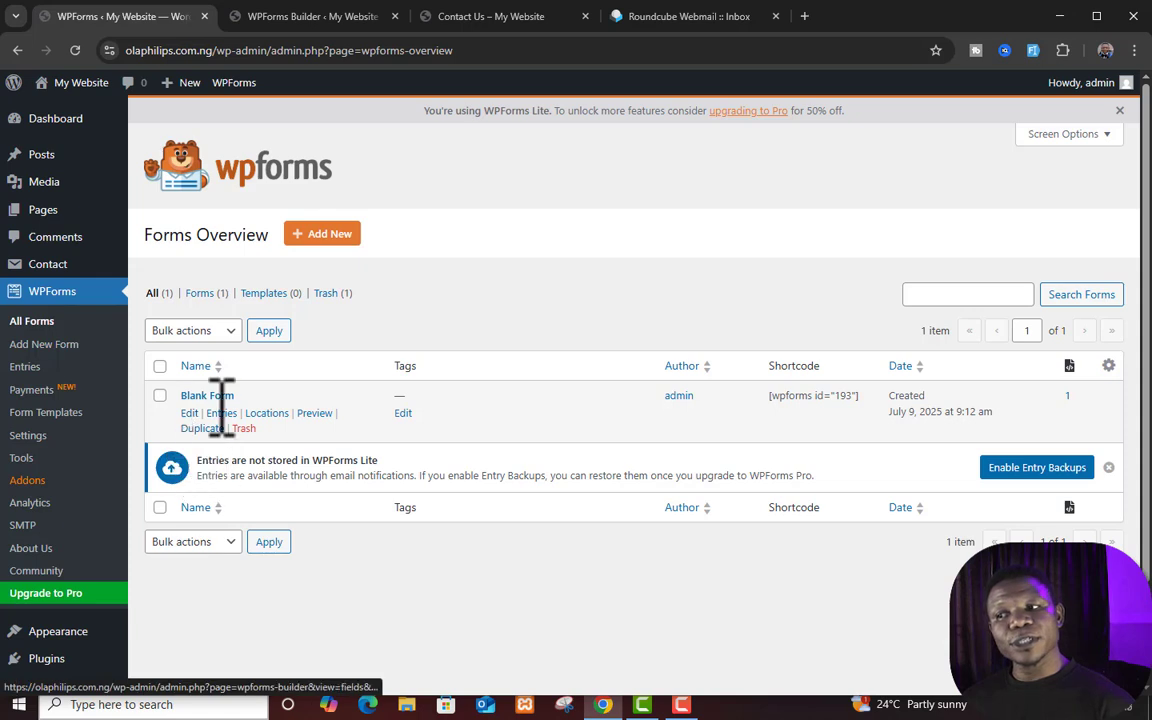
click(300, 17)
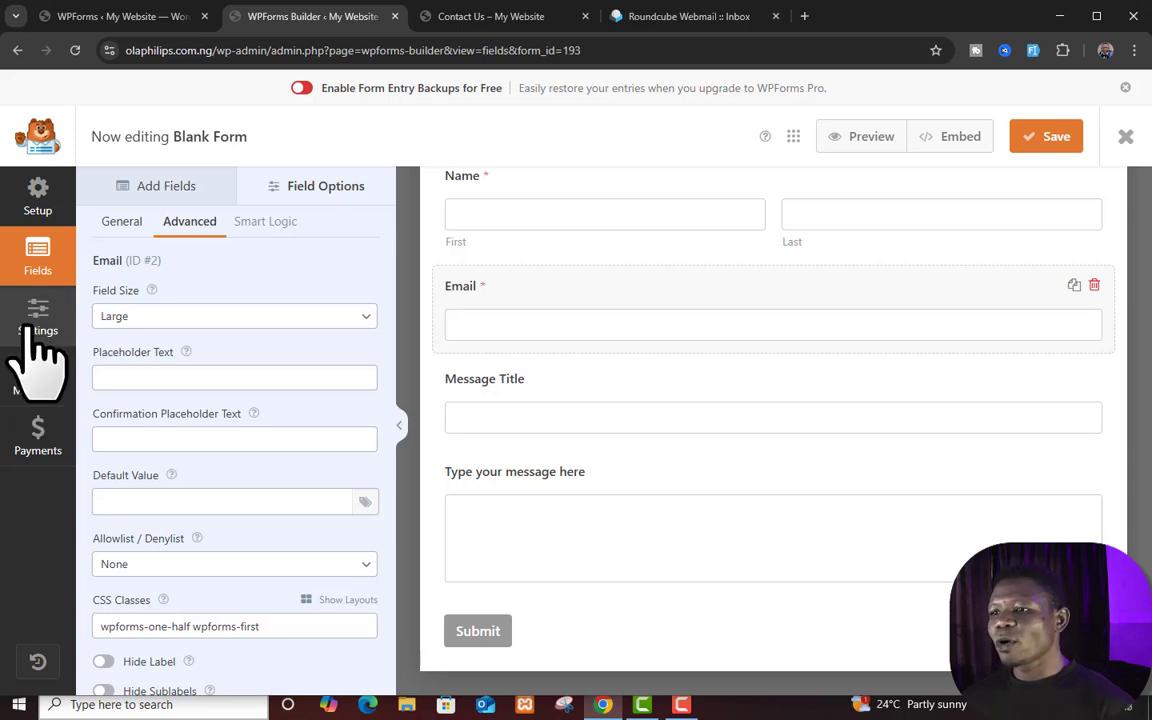
click(38, 318)
triple_click(571, 321)
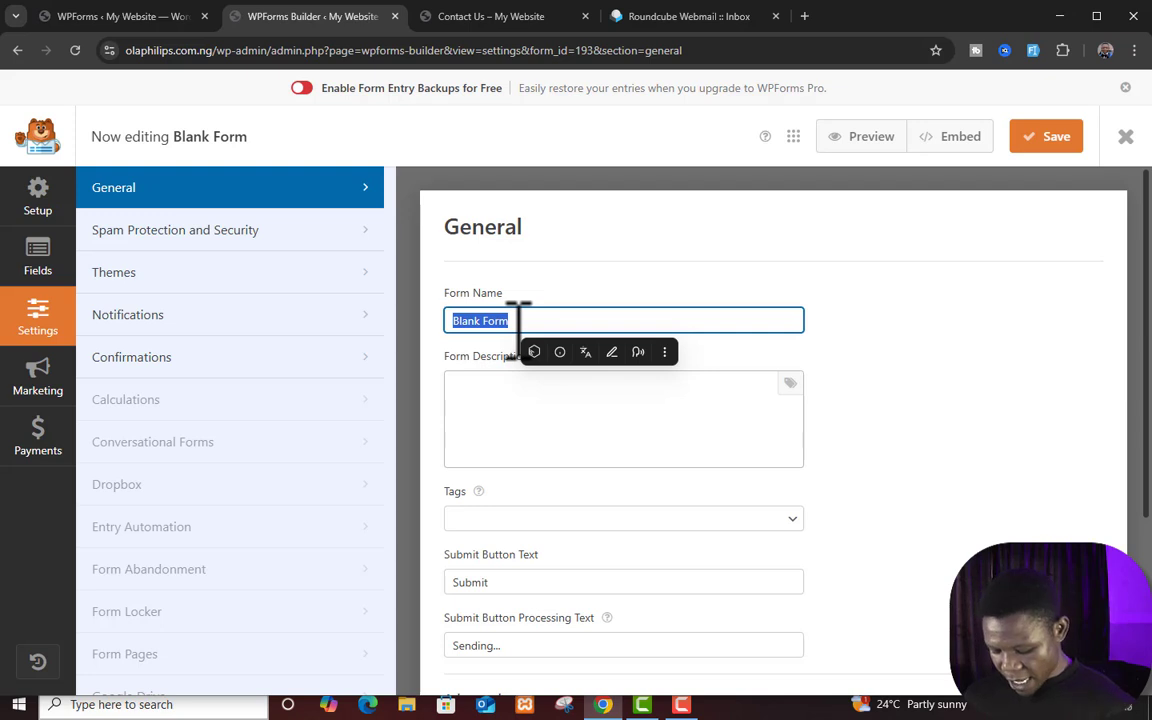
text(Contact)
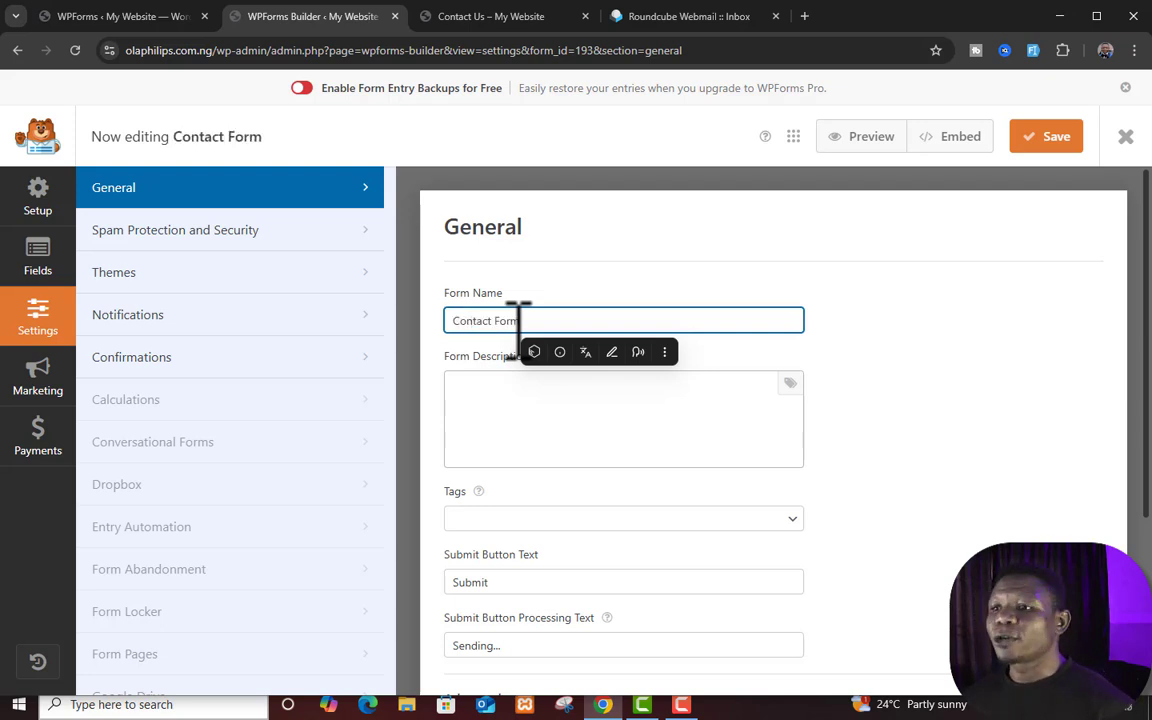
key(Tab)
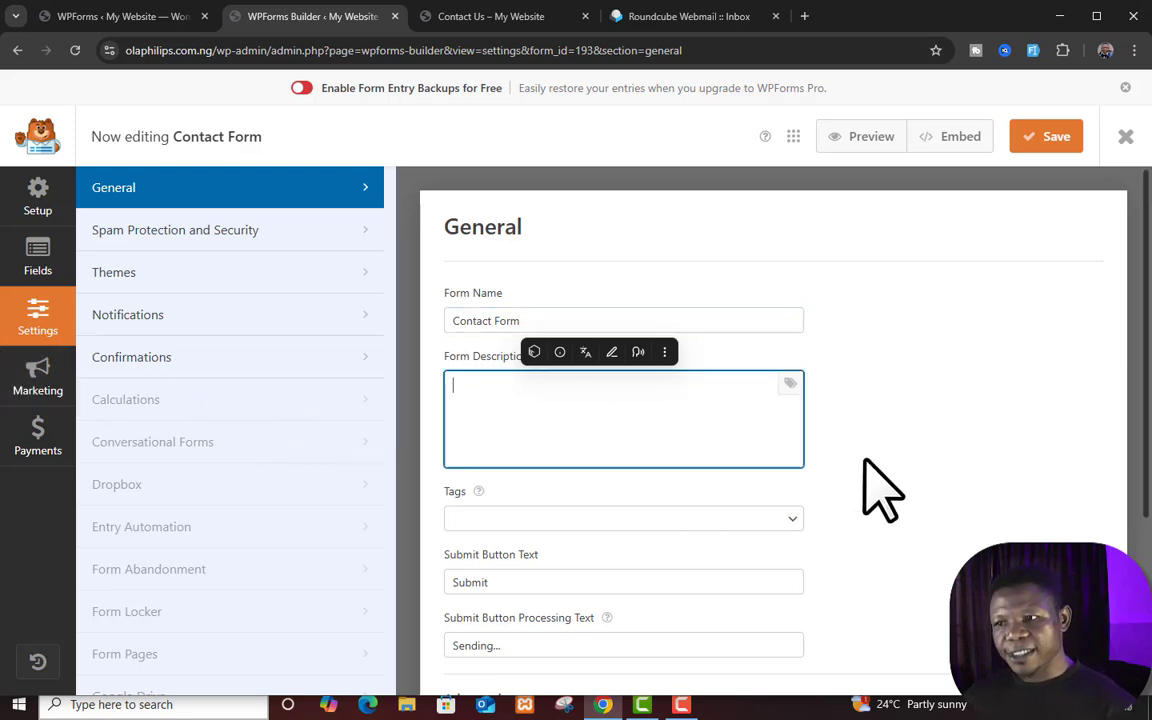
- Set the form's submit button text to "Send Message"
scroll(584, 419, down, 2)
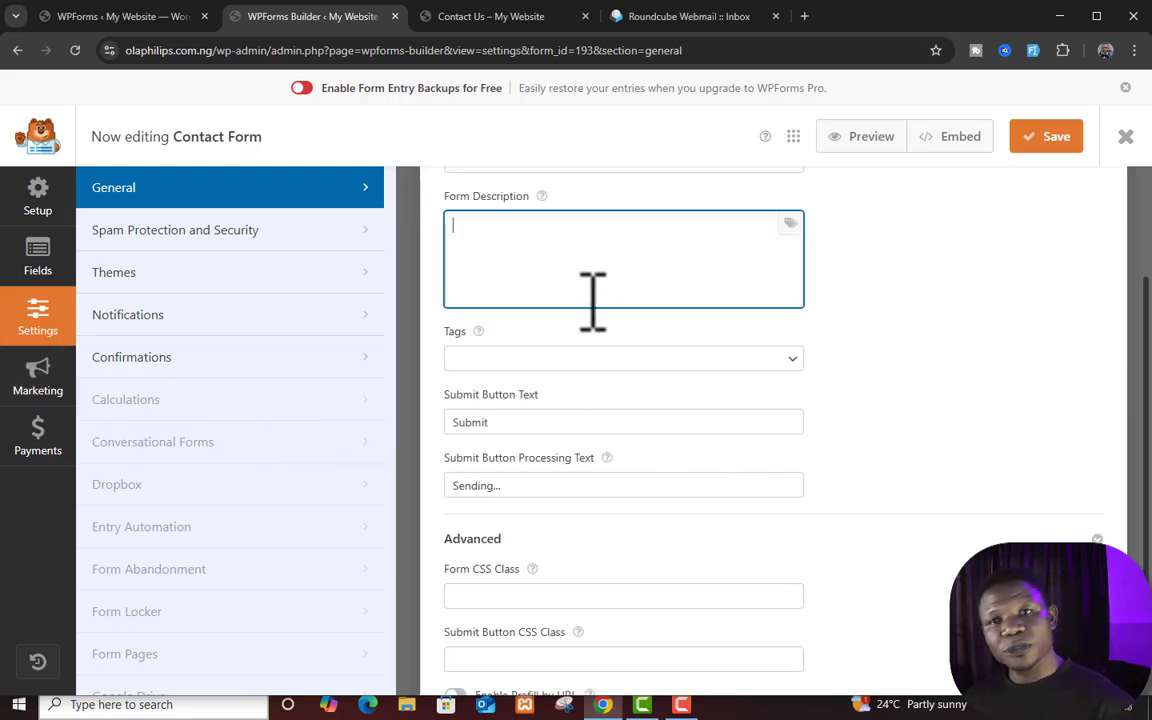
scroll(593, 300, up, 1)
scroll(658, 404, down, 2)
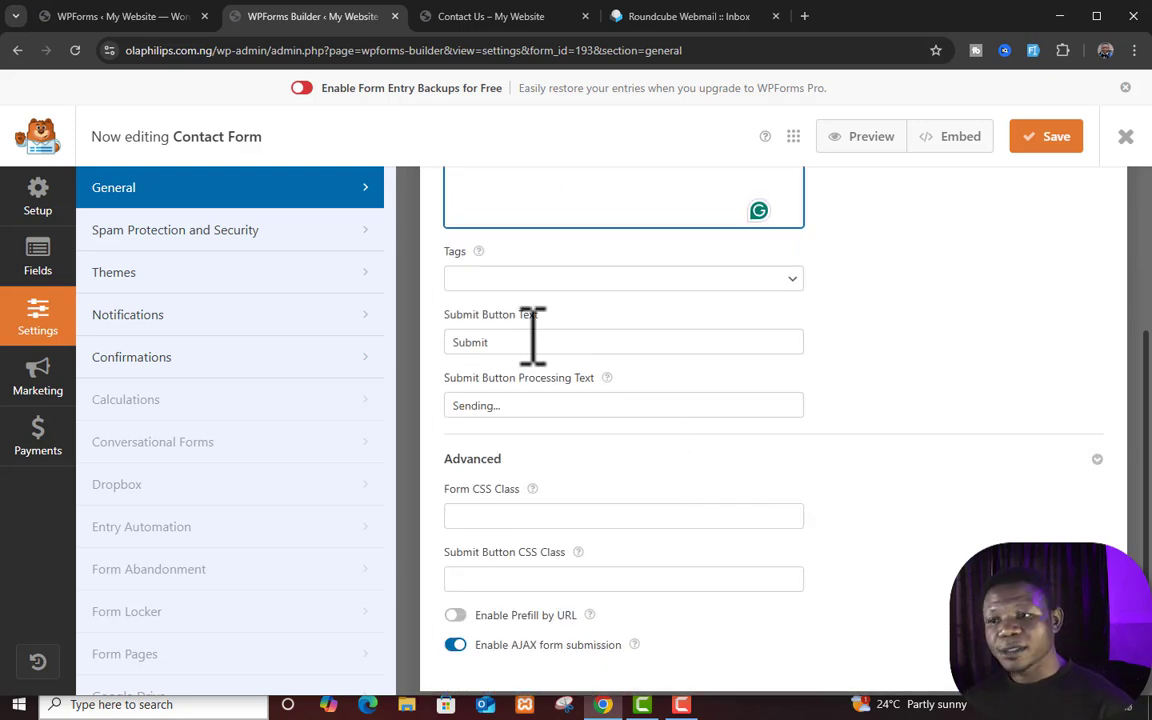
double_click(504, 342)
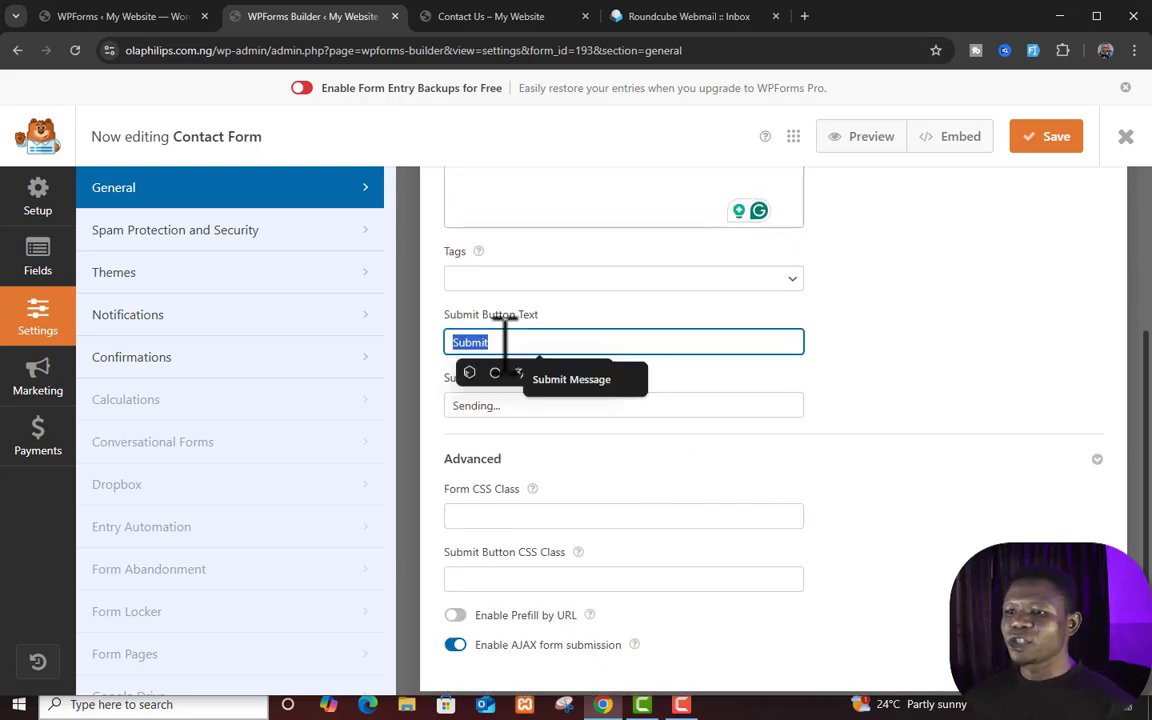
text(Send Message)
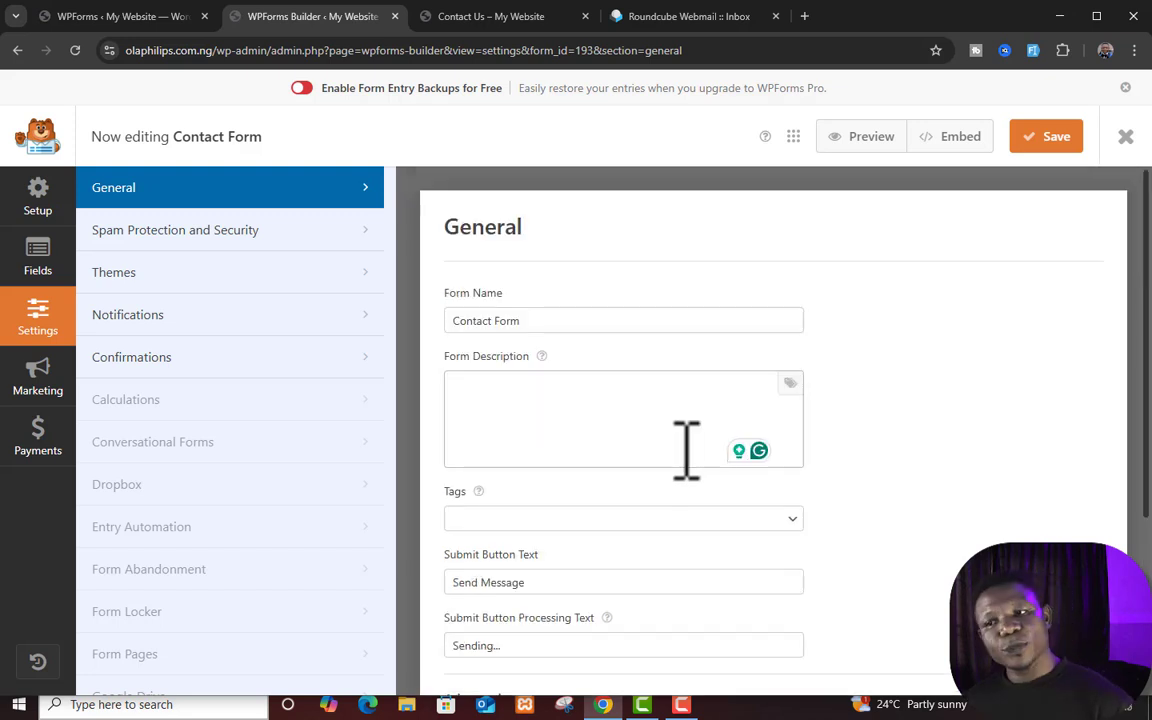
scroll(684, 447, up, 3)
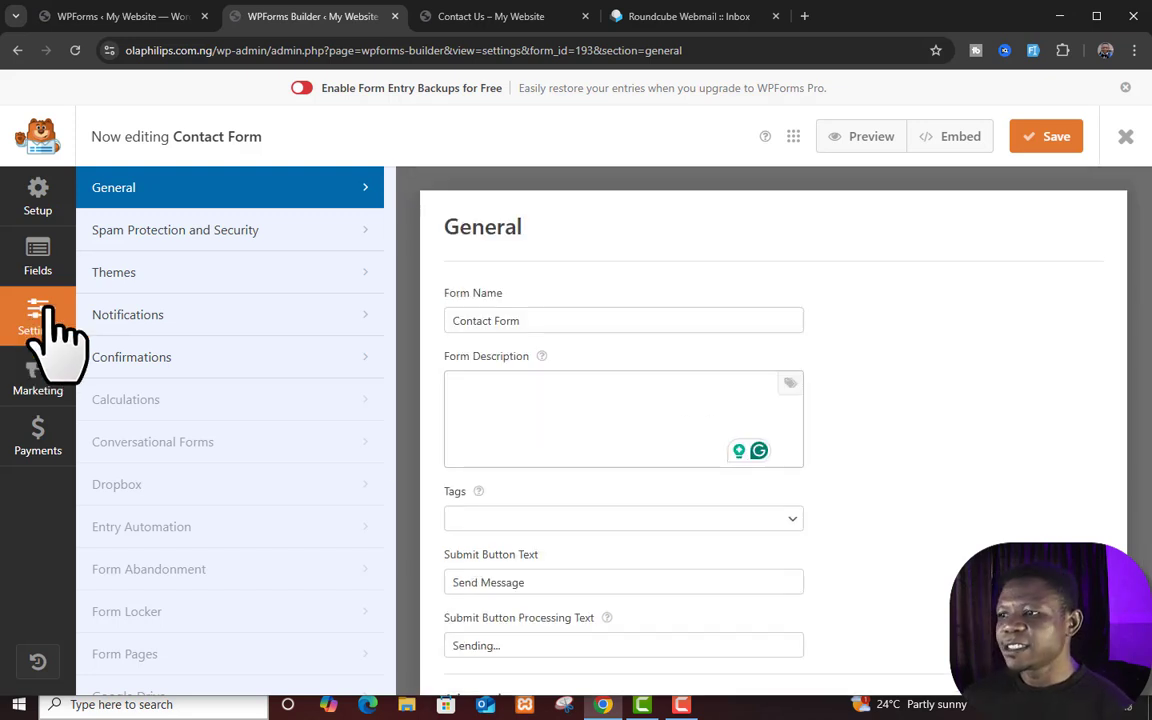
- Review the form's default confirmation message and the available confirmation types
click(208, 360)
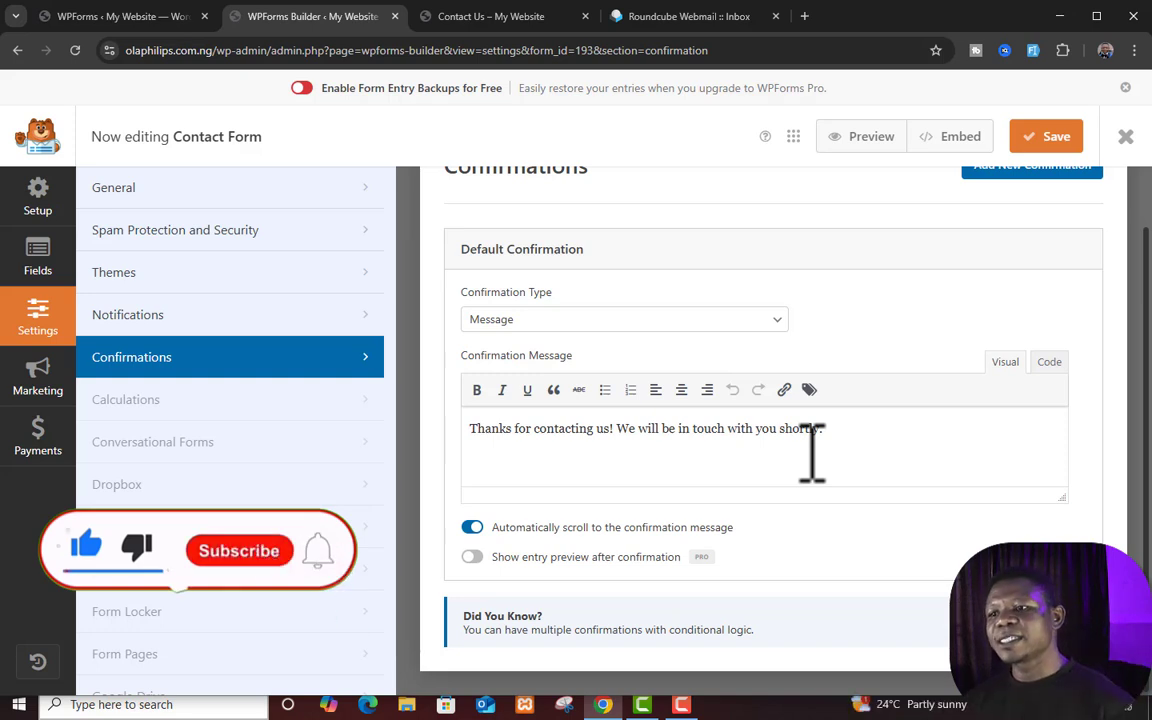
click(779, 322)
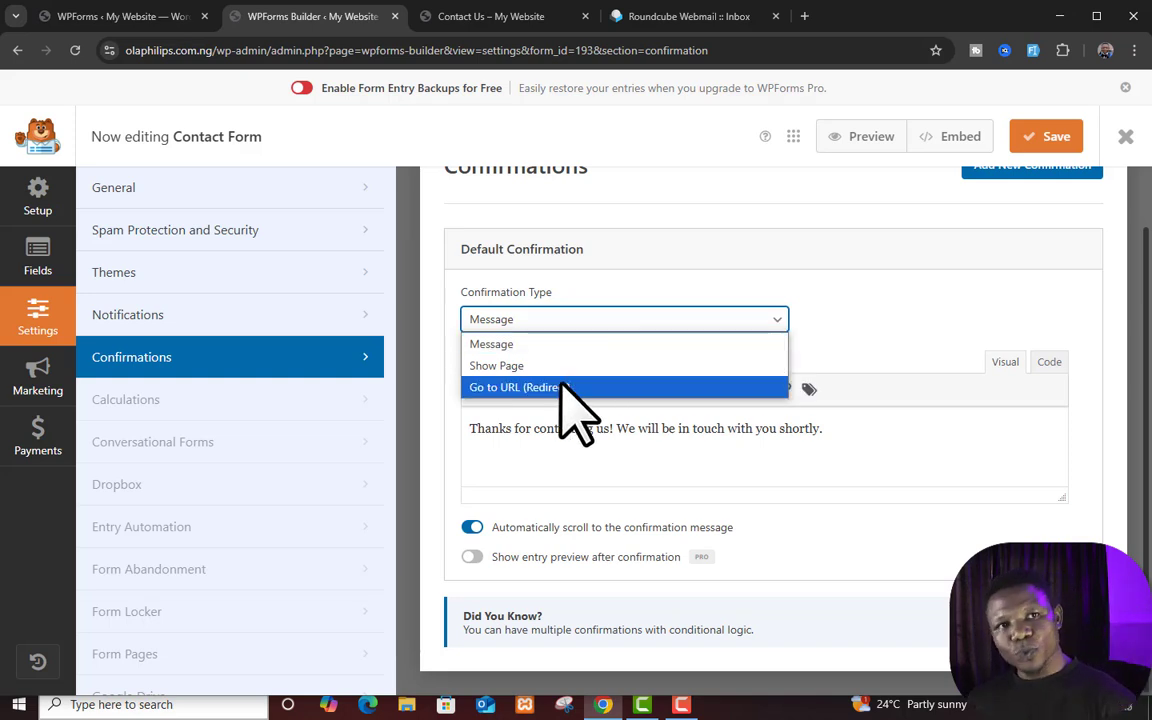
click(875, 330)
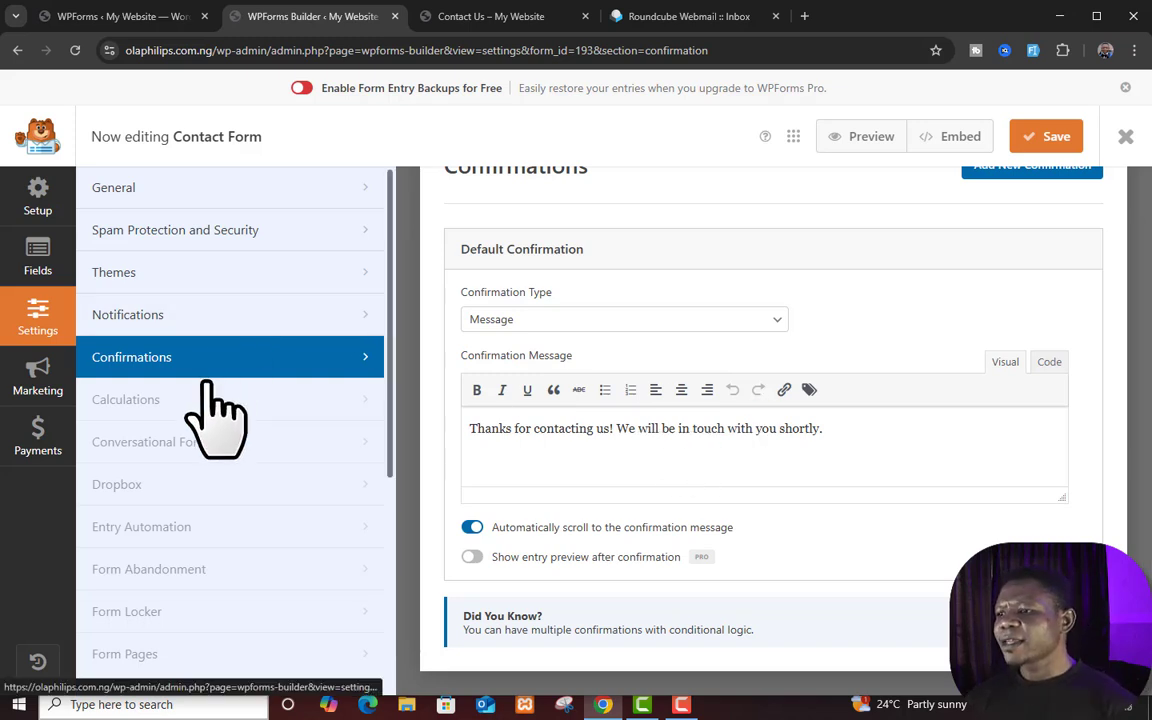
- Replace the Site Administrator Email recipient of the default notification with the site's support email address
click(205, 318)
scroll(730, 340, down, 2)
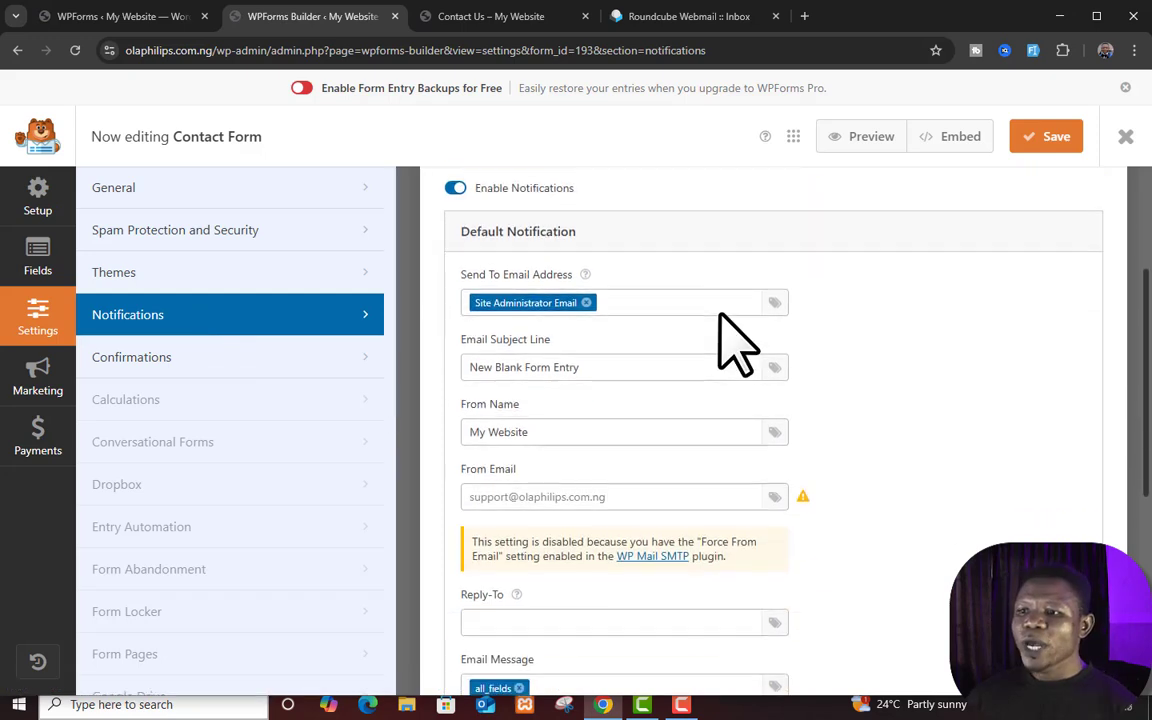
click(587, 303)
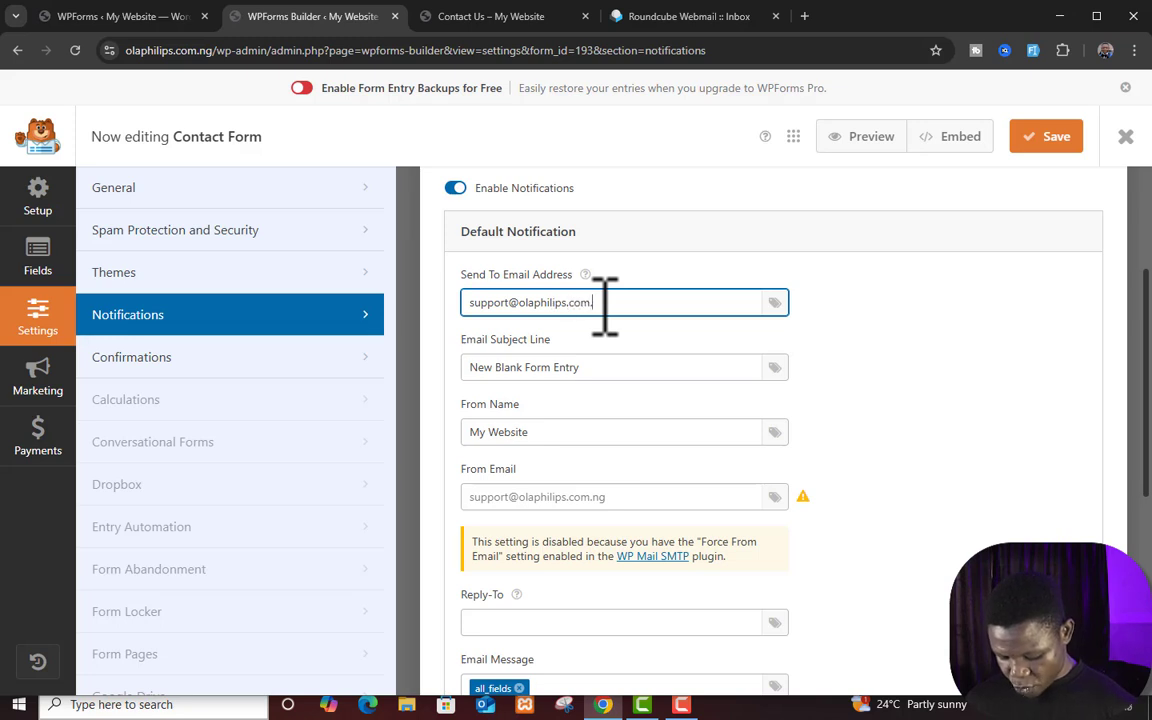
- Set the default notification's email subject line to "Contact Form"
triple_click(632, 367)
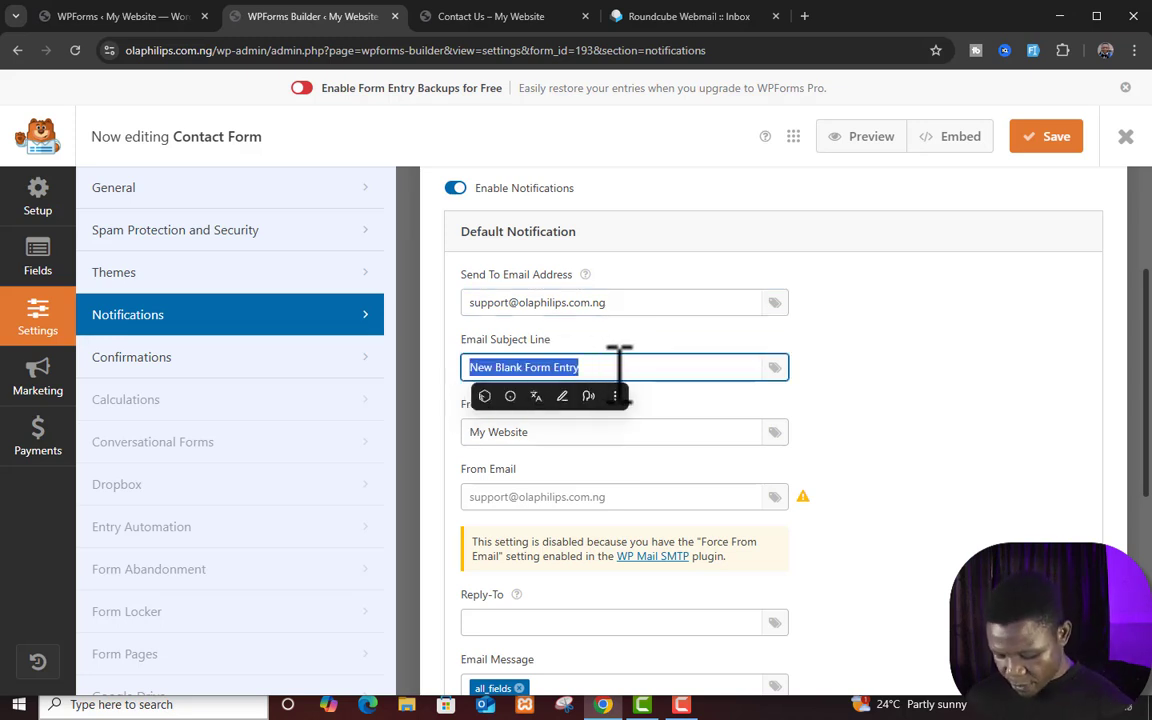
text(Me)
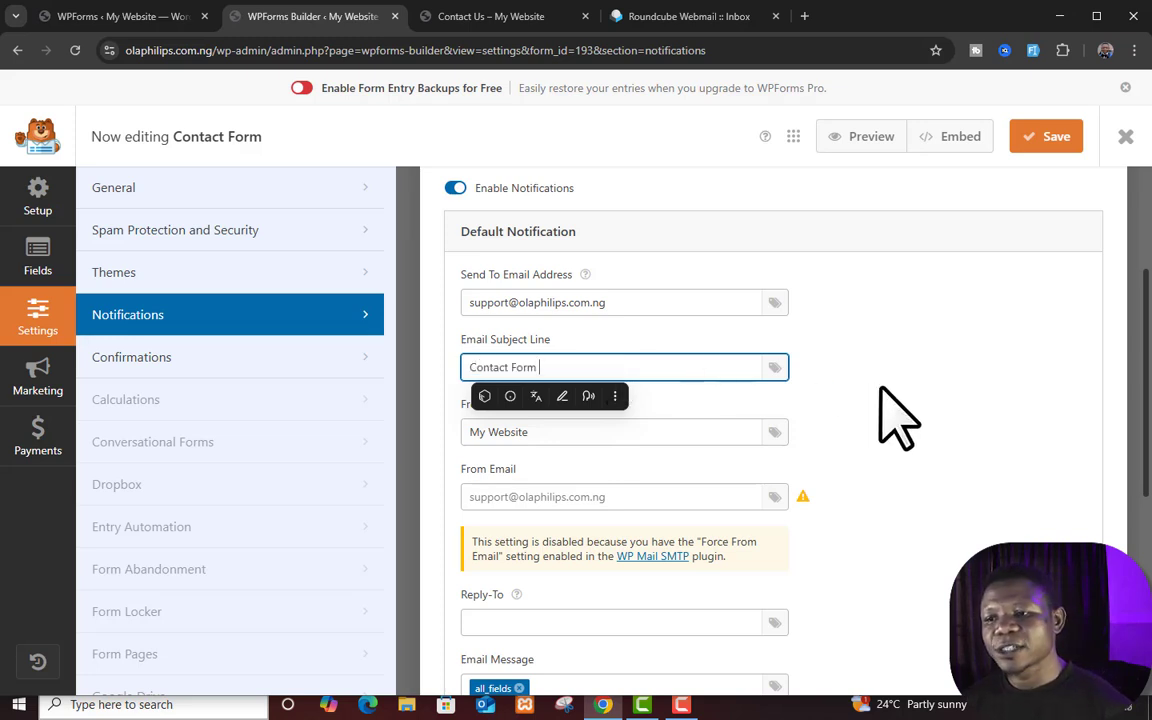
click(812, 385)
- Set the default notification's From Name to "From" followed by the blog's name, and save the form
click(585, 432)
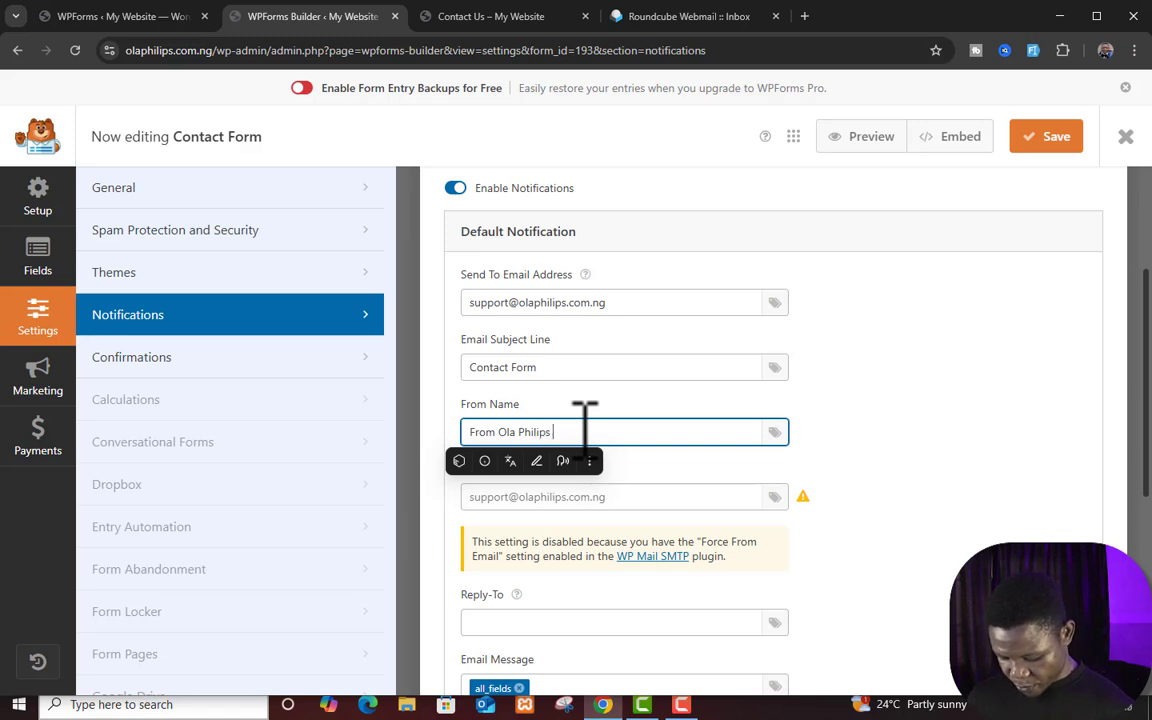
scroll(933, 240, down, 7)
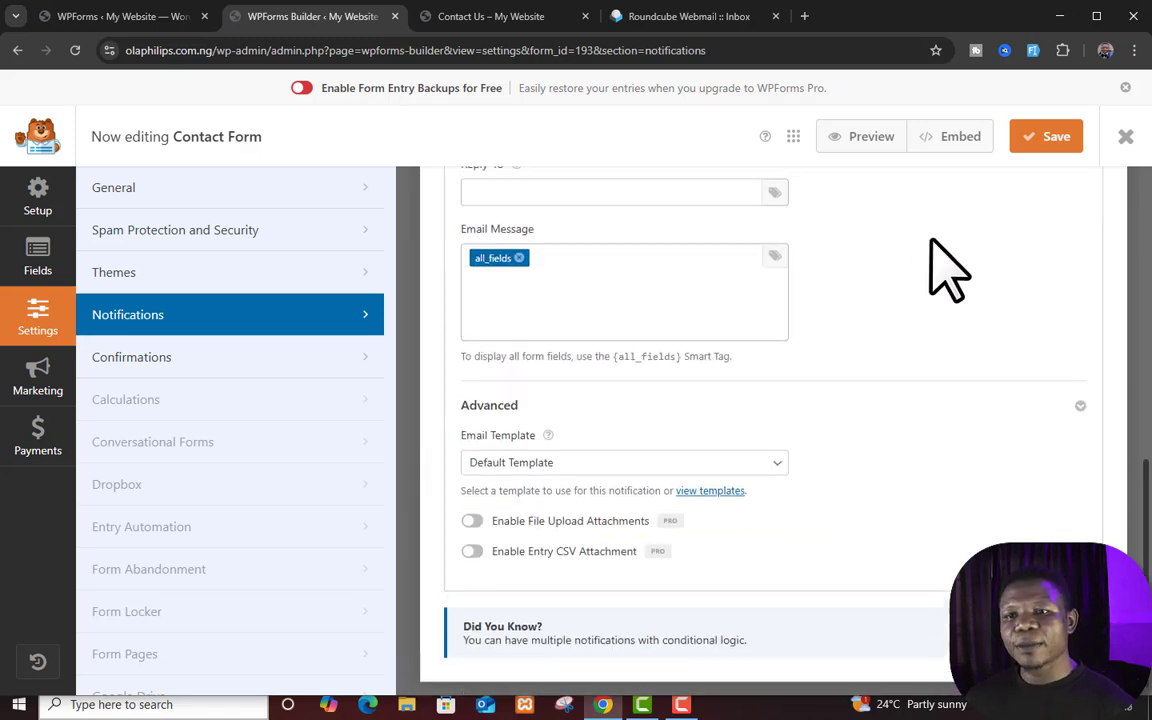
scroll(933, 240, up, 5)
click(1042, 142)
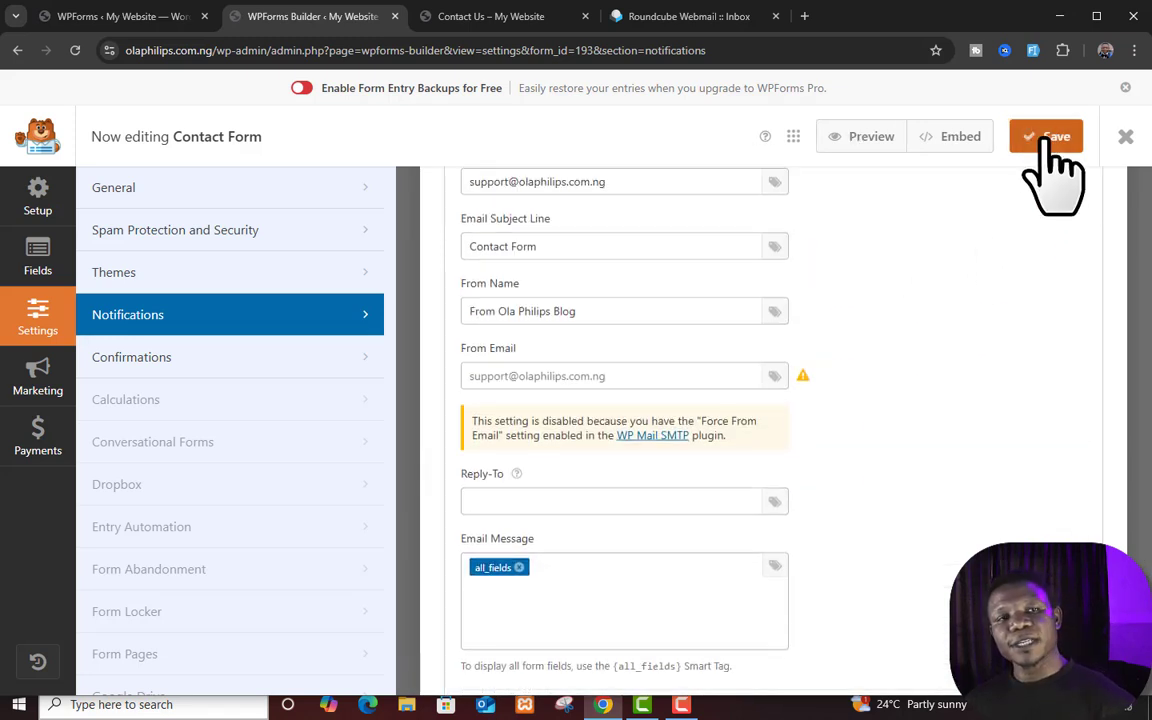
- Check the WPForms forms overview, and switch to Roundcube Webmail to refresh the support mailbox's inbox
click(110, 17)
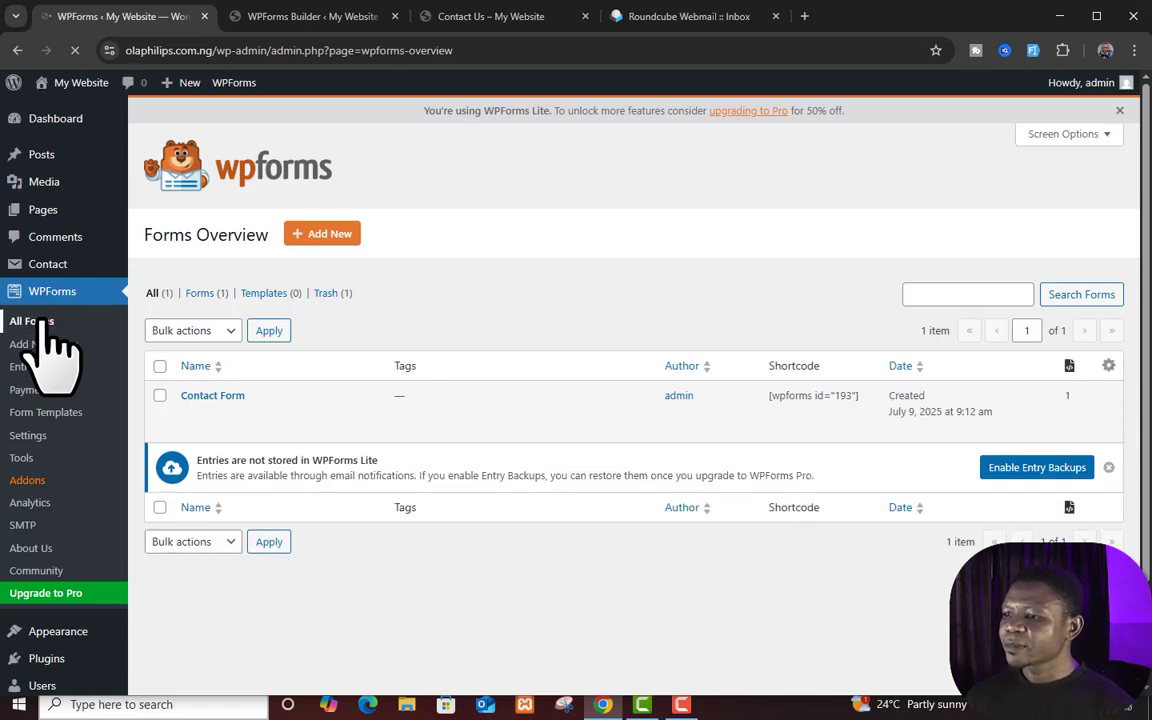
mouse_move(265, 402)
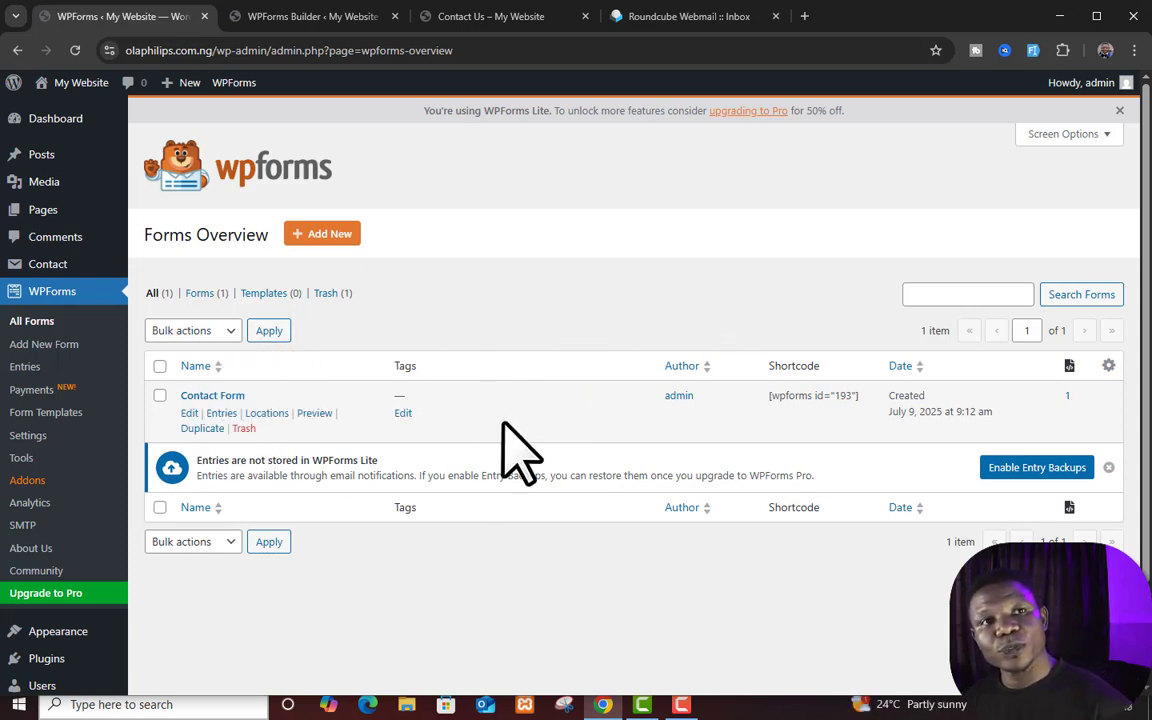
click(716, 18)
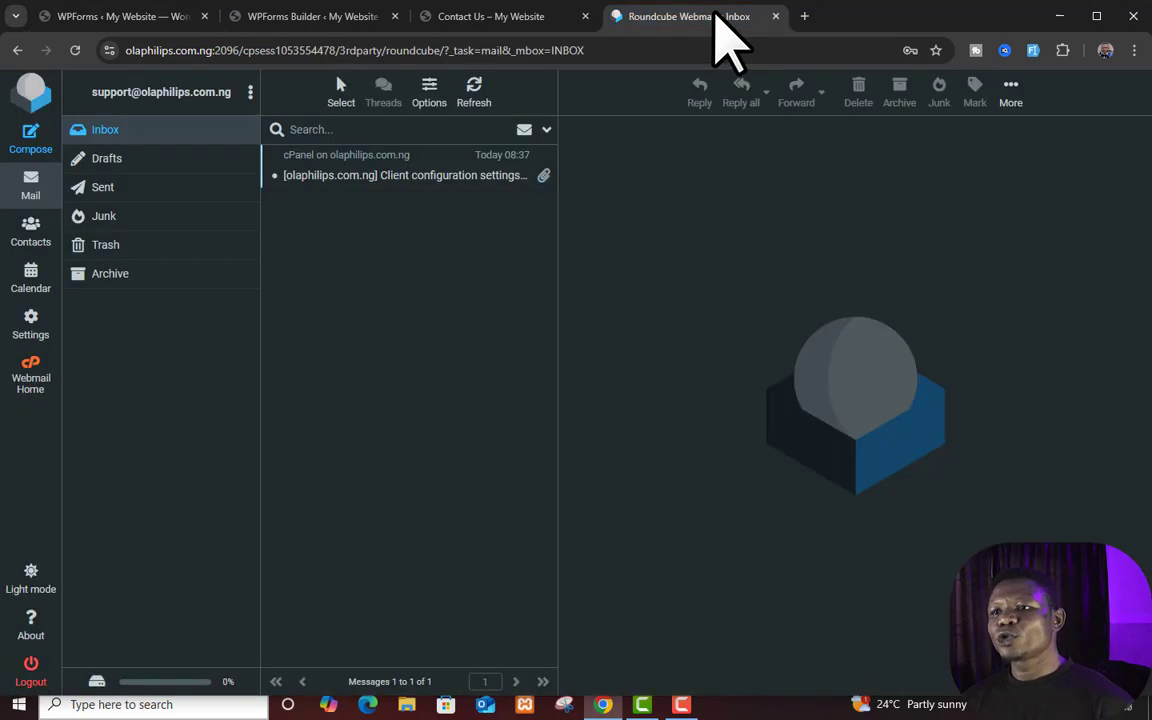
click(75, 50)
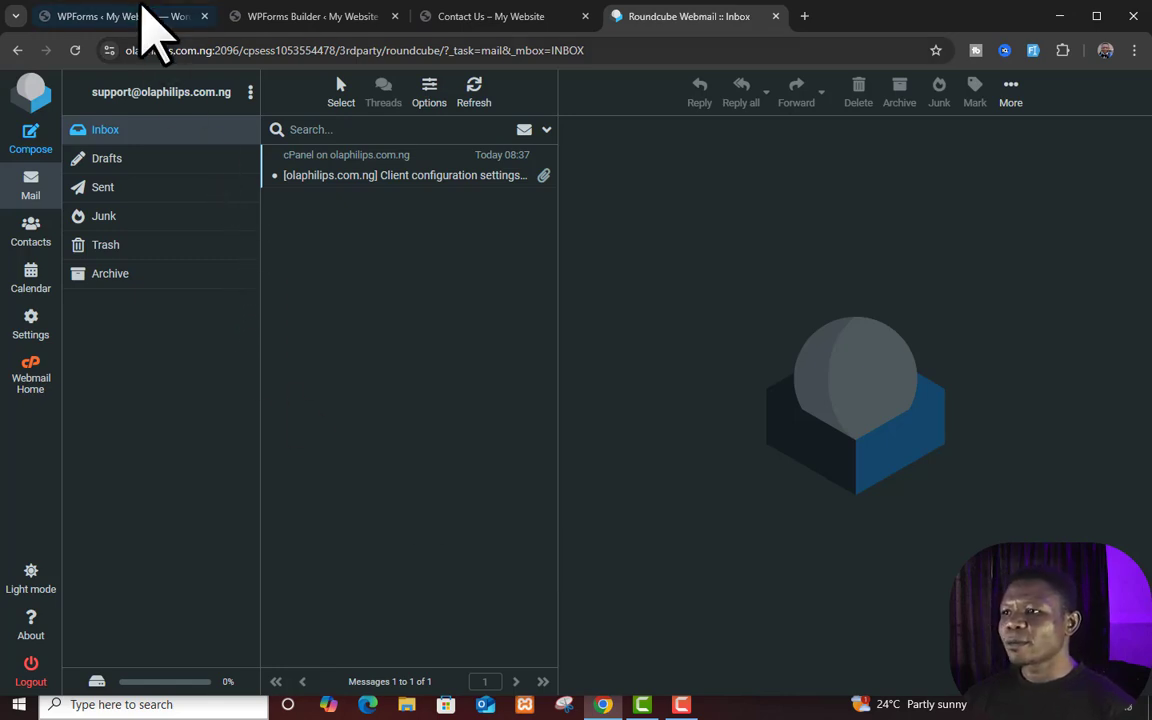
- Switch back to the WordPress admin and review the WPForms Entries page and its Pro entry-management features
click(156, 24)
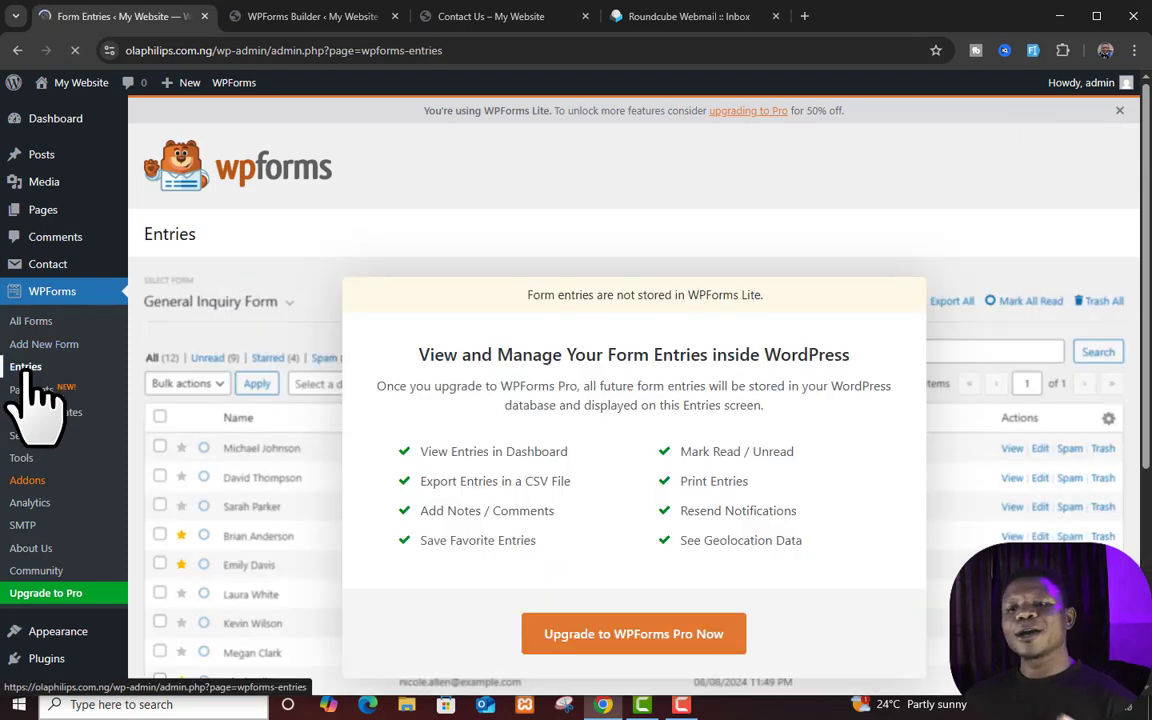
scroll(476, 424, down, 3)
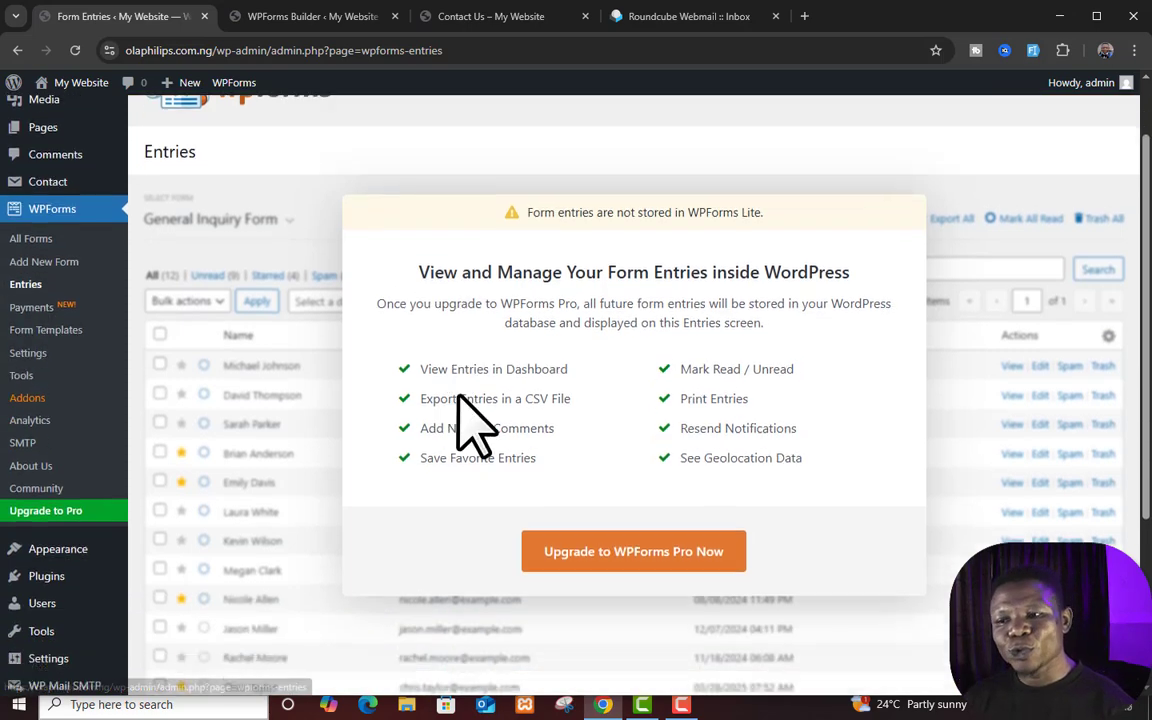
scroll(472, 425, up, 3)
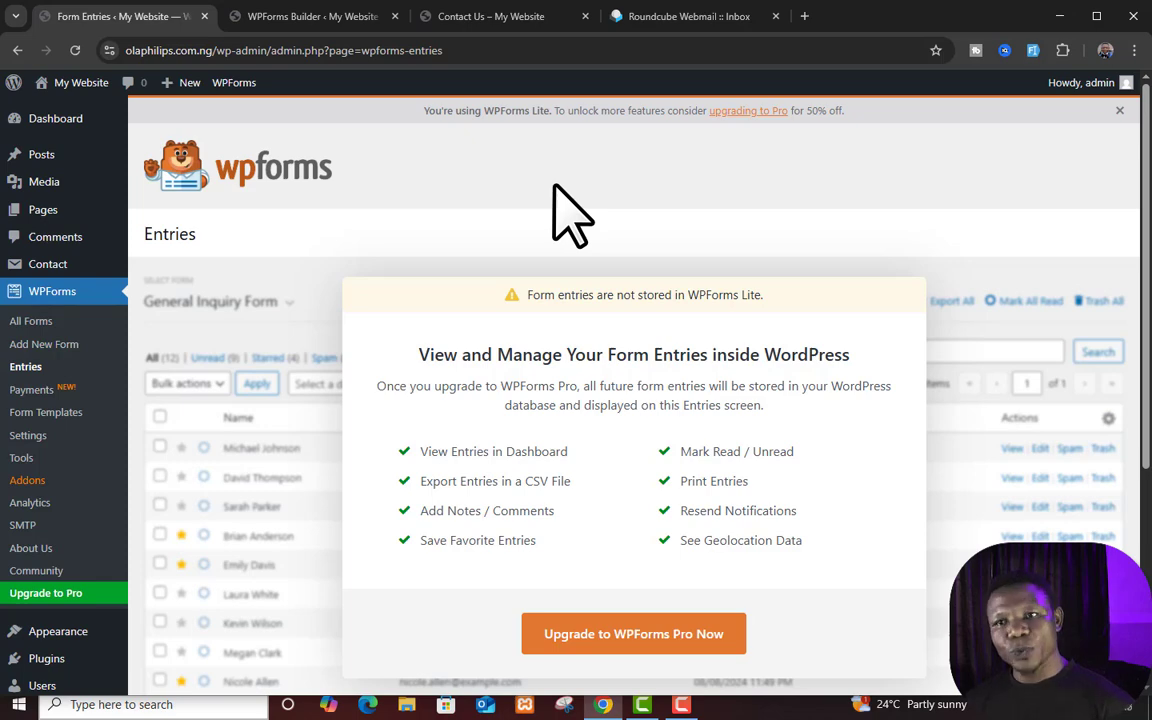
- Open the website's Contact Us page in a new incognito window and compare it with the logged-in view of the page
click(1132, 51)
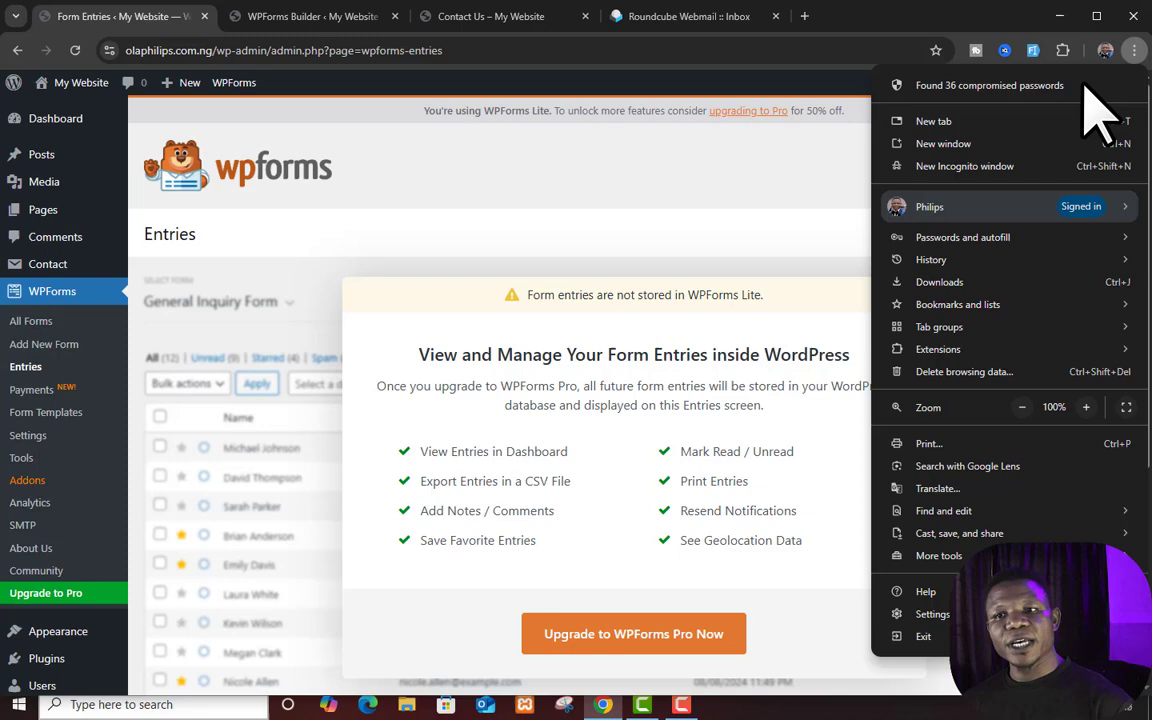
click(970, 166)
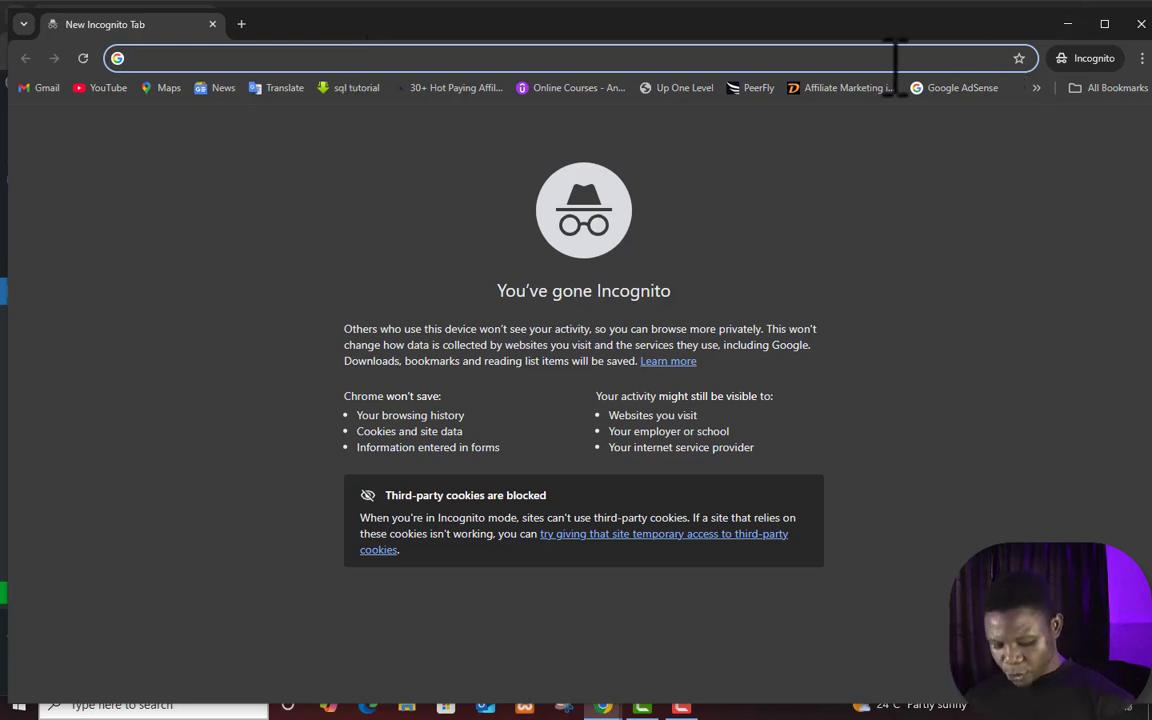
text(olaphilips.com.ng)
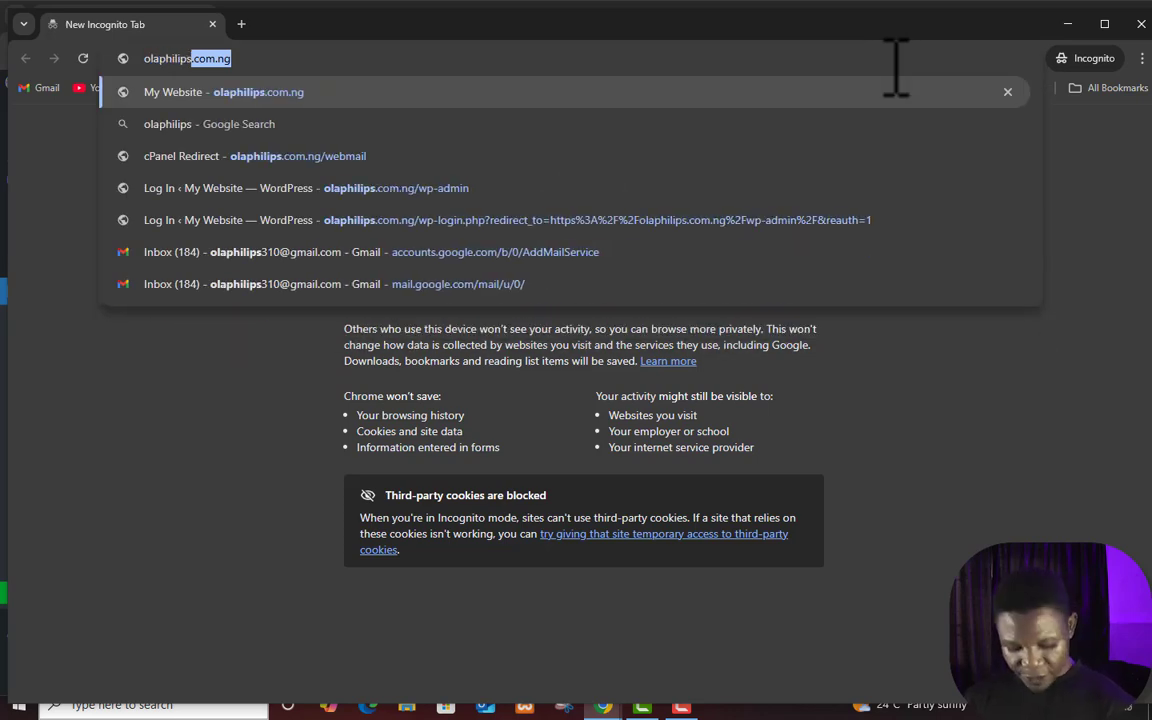
key(Return)
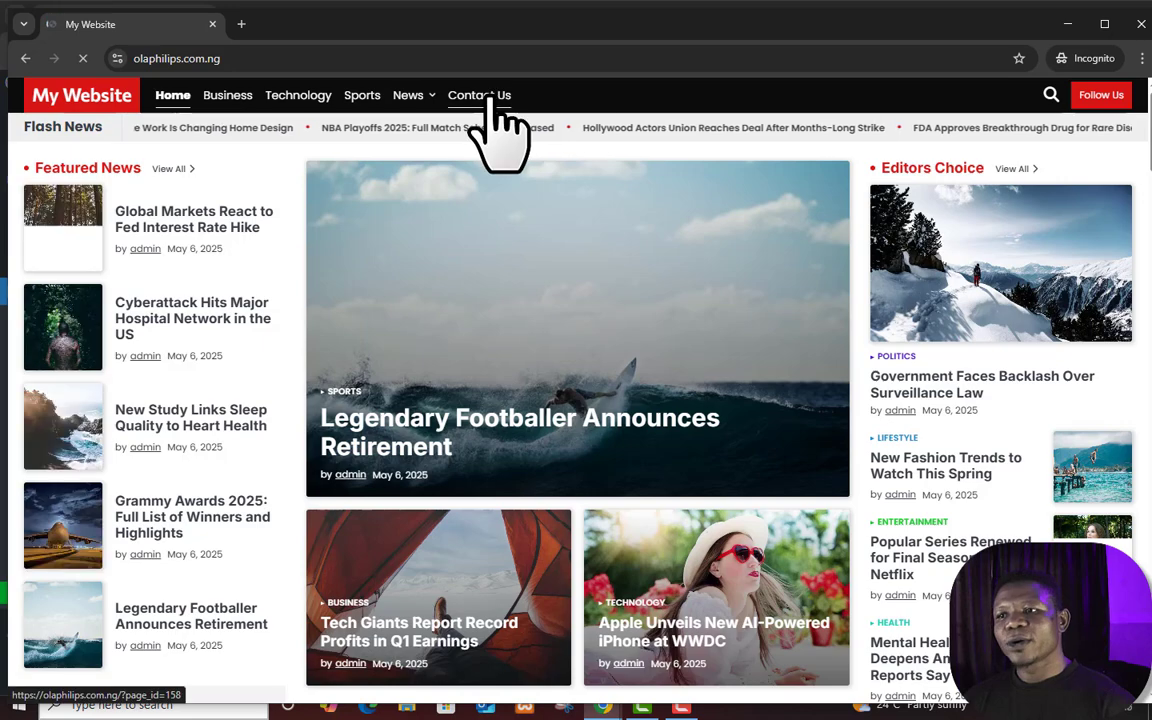
click(488, 96)
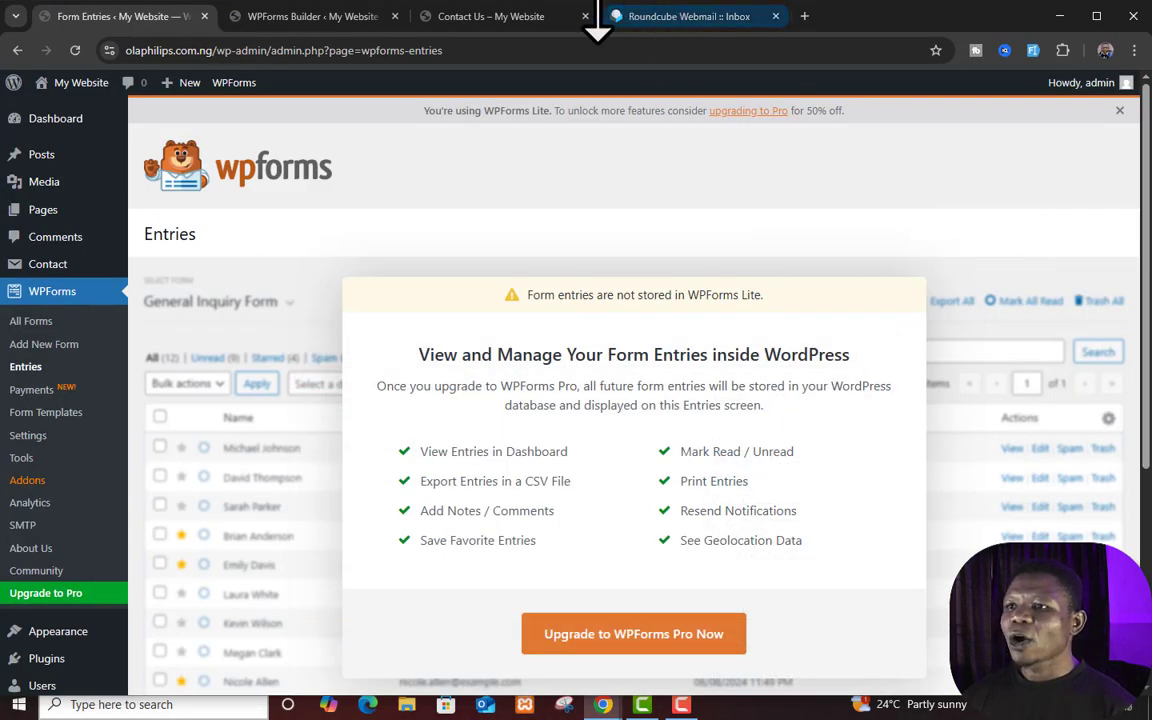
click(535, 16)
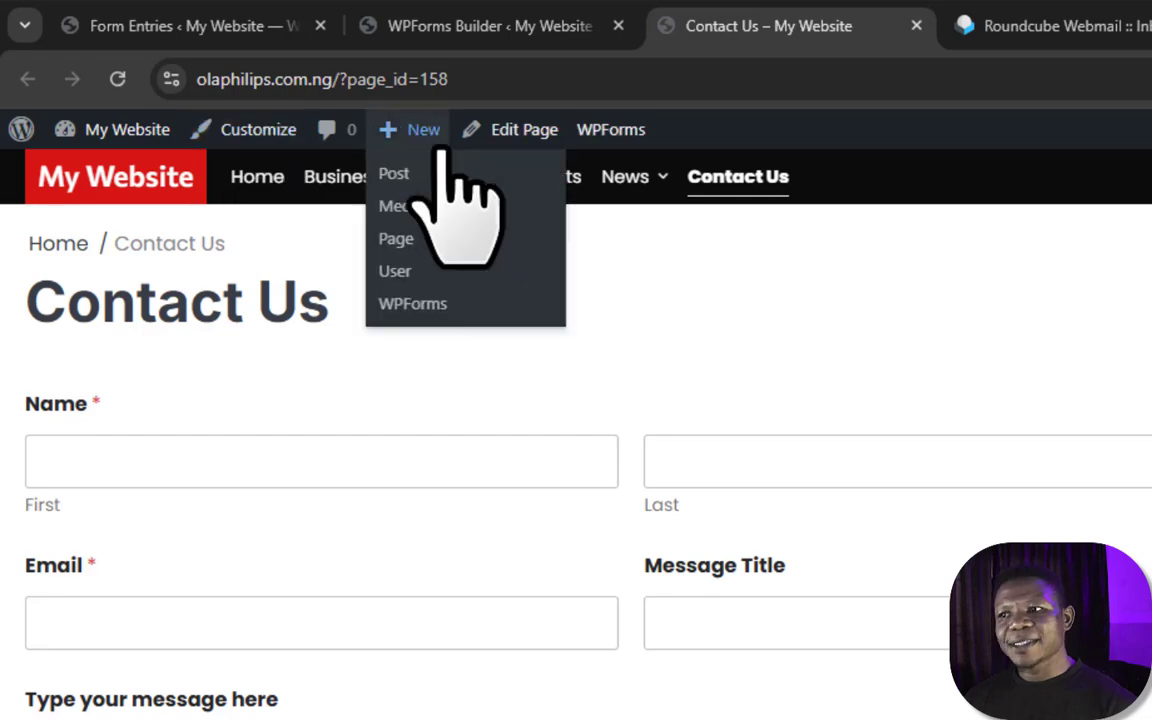
mouse_move(598, 145)
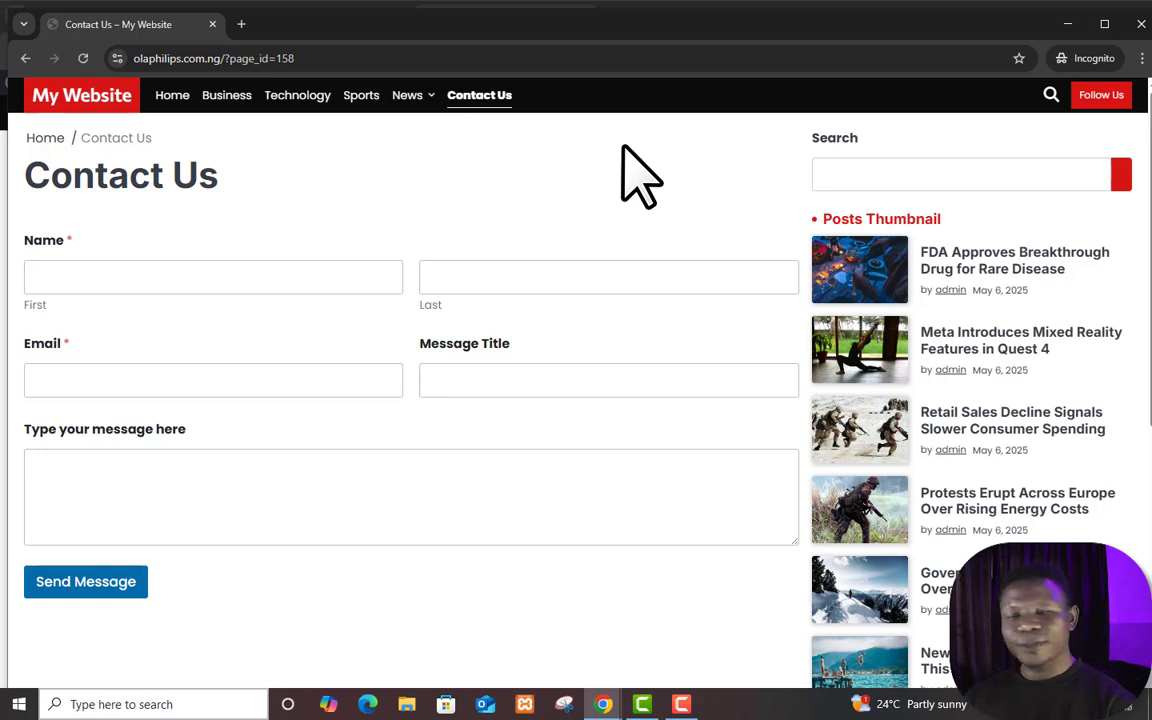
- Fill in the contact form's first name, last name and email address with the sender's details
click(348, 277)
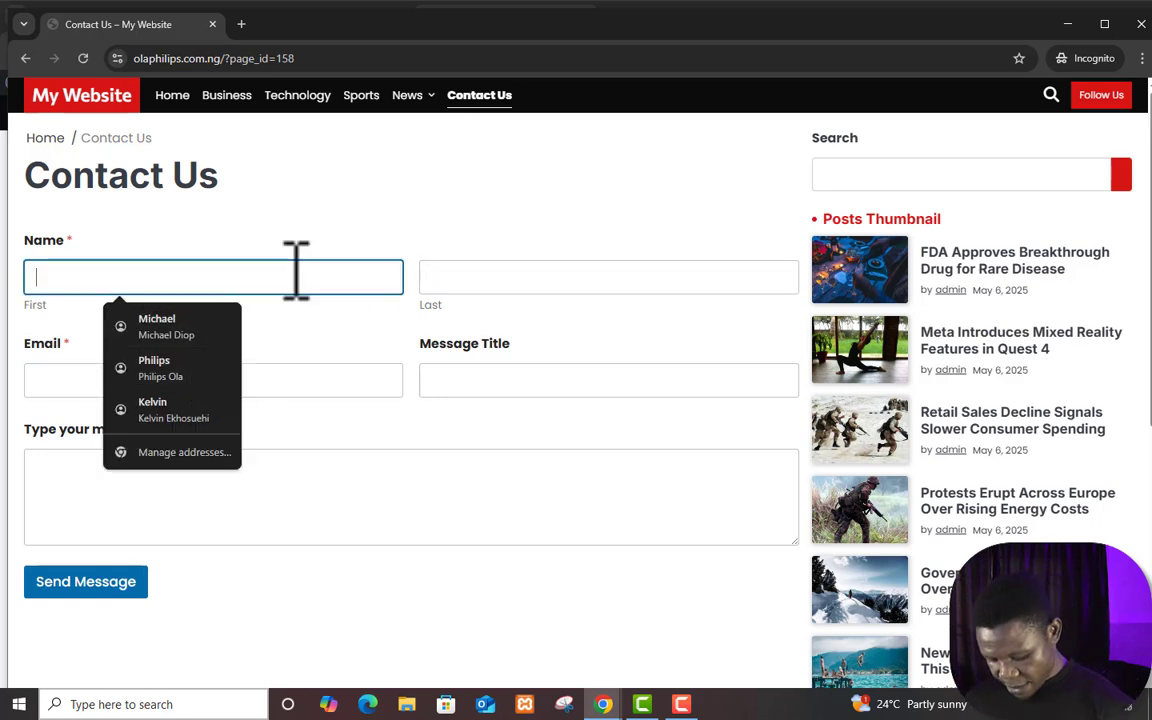
text(Philips)
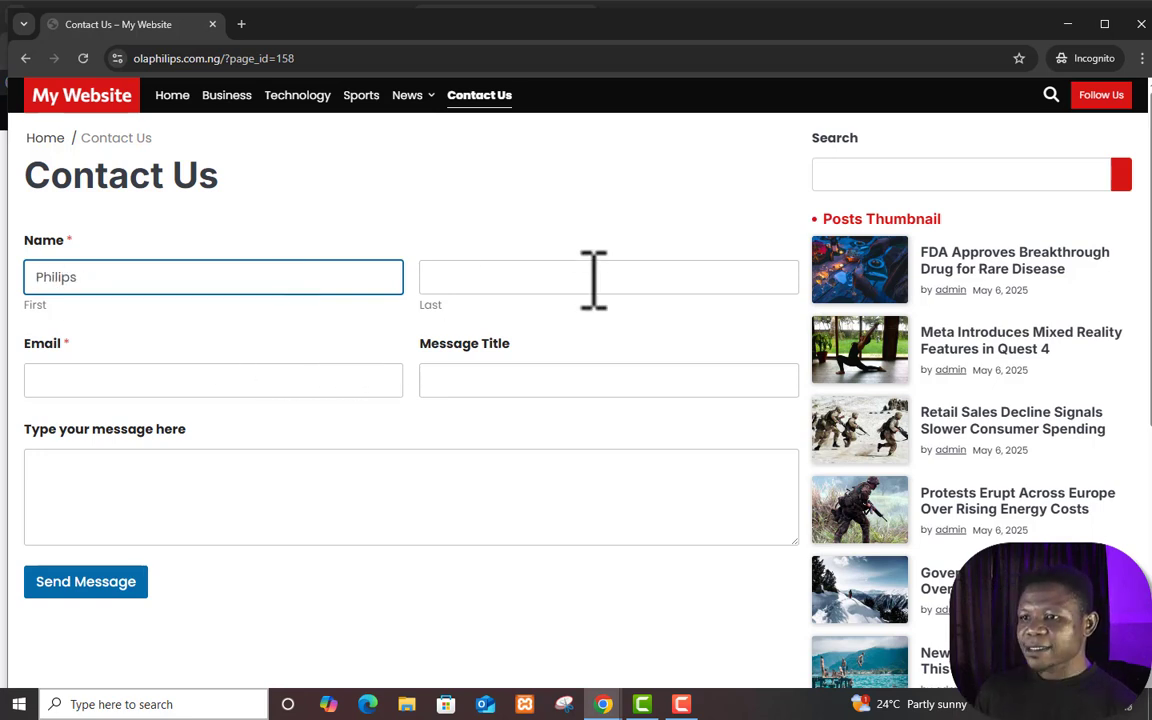
click(593, 279)
text(Ola)
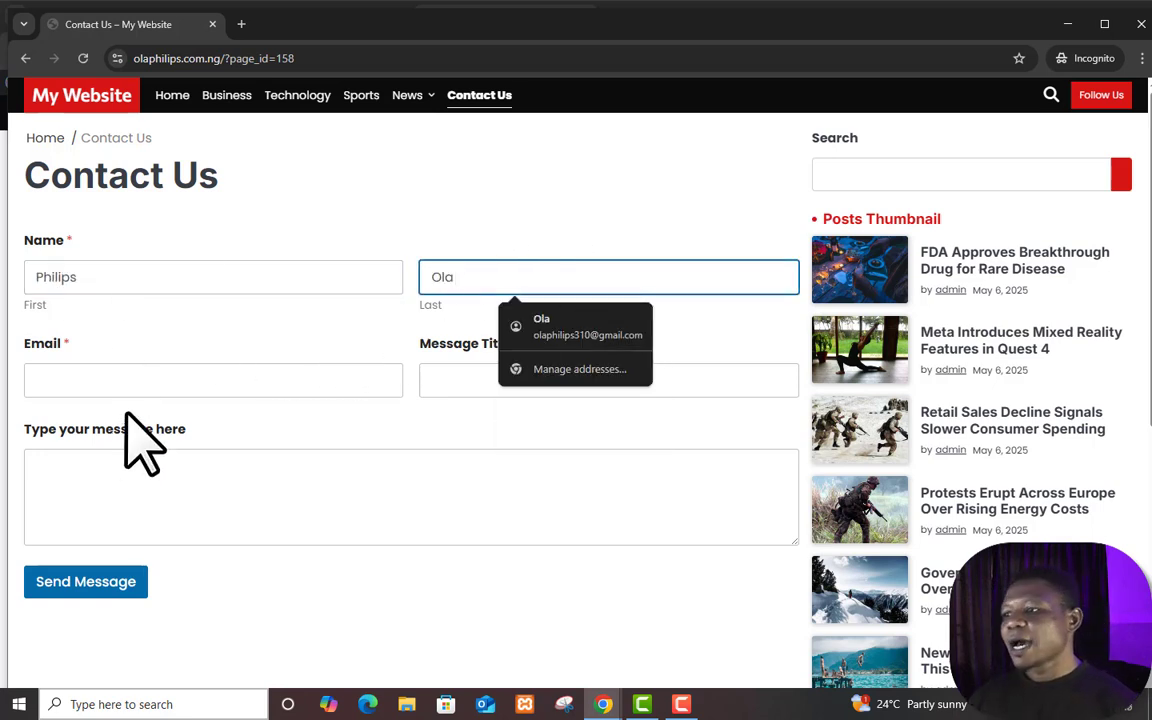
click(174, 378)
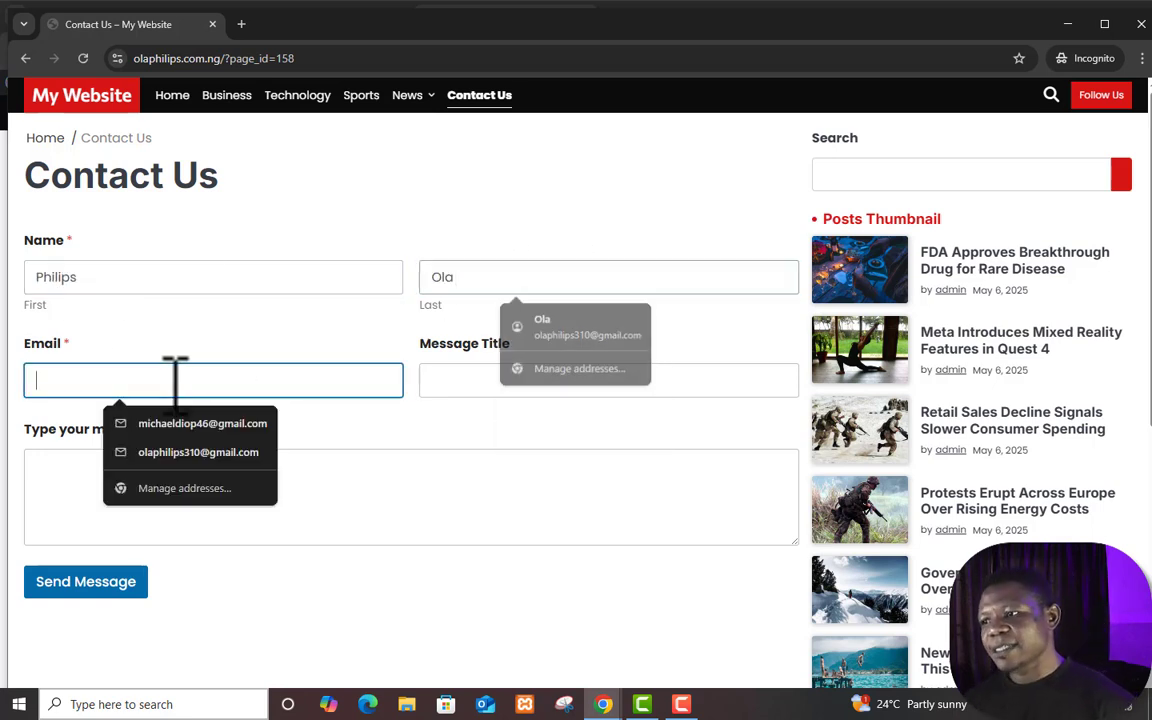
click(202, 453)
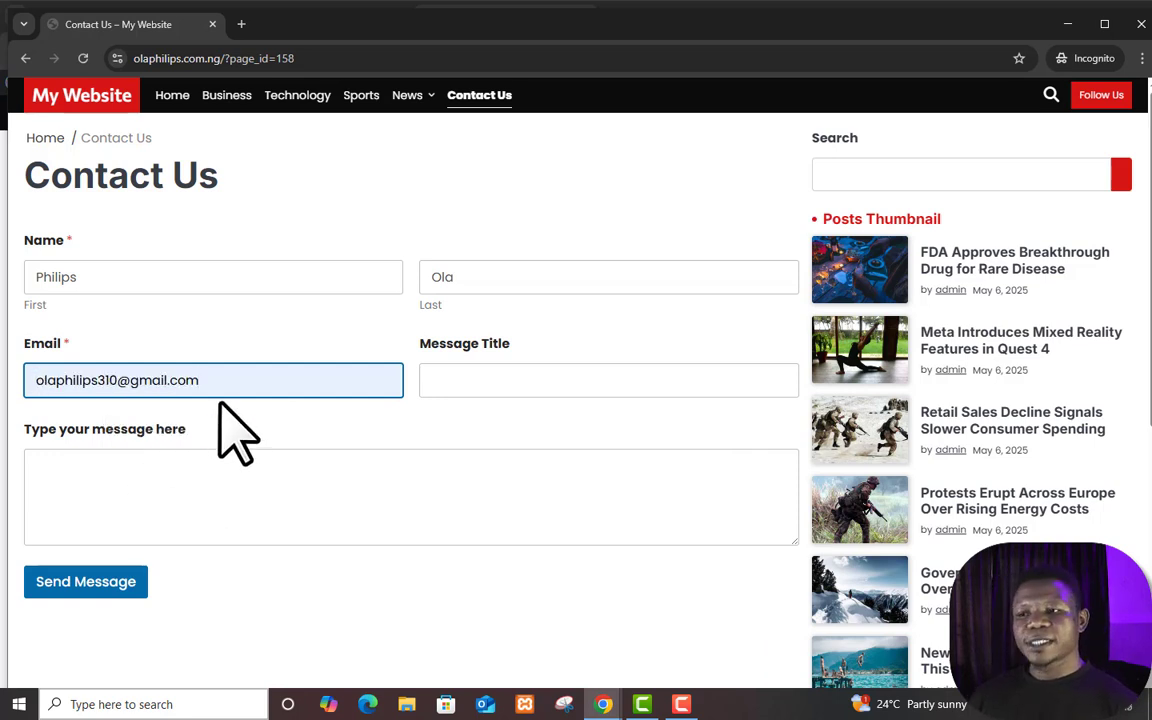
- Enter the message title "Message" and the message text "This is my message", and submit the contact form
click(566, 374)
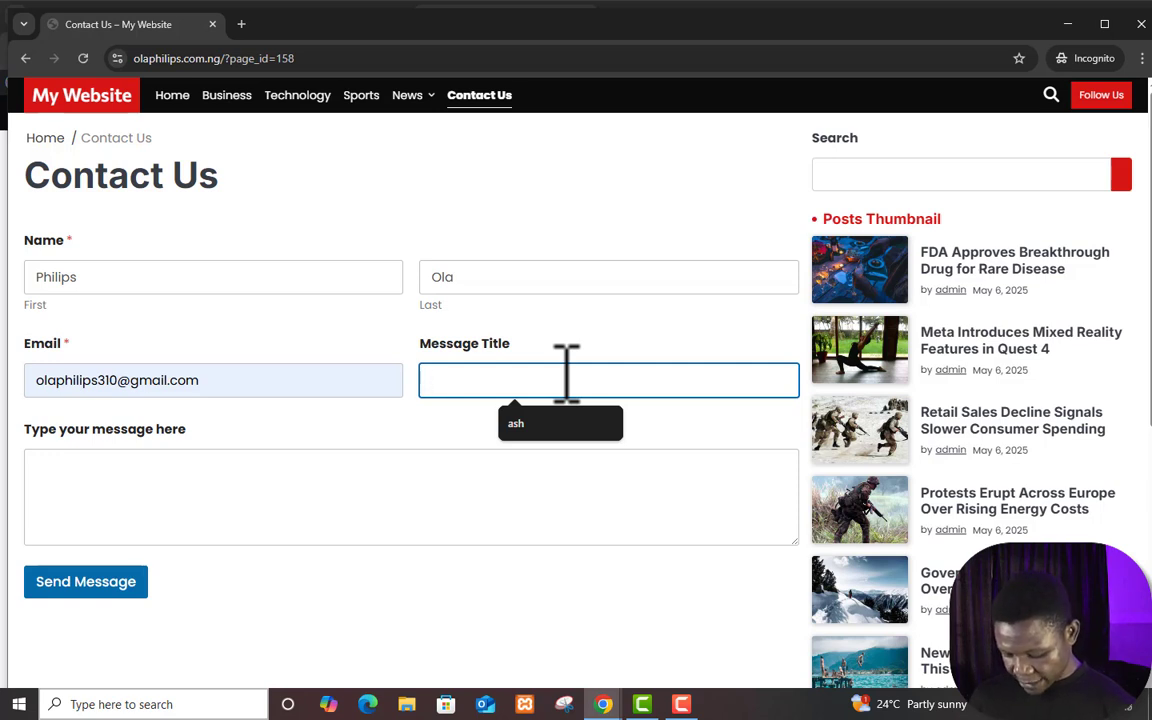
text(Message)
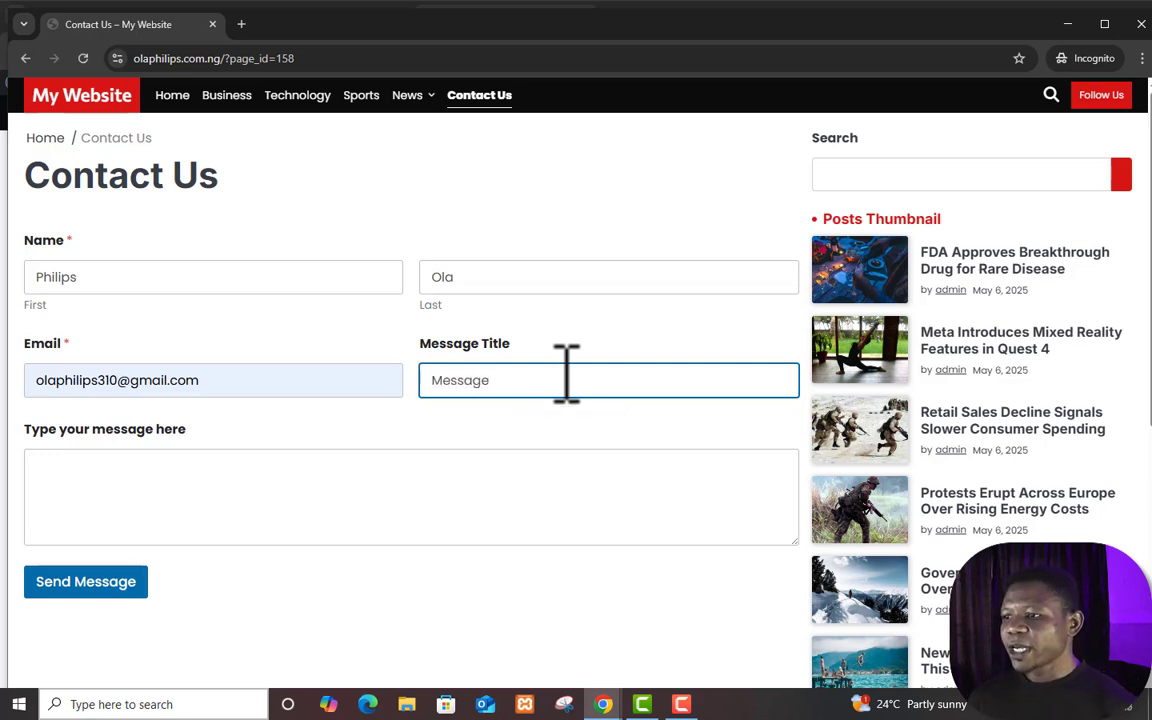
click(464, 490)
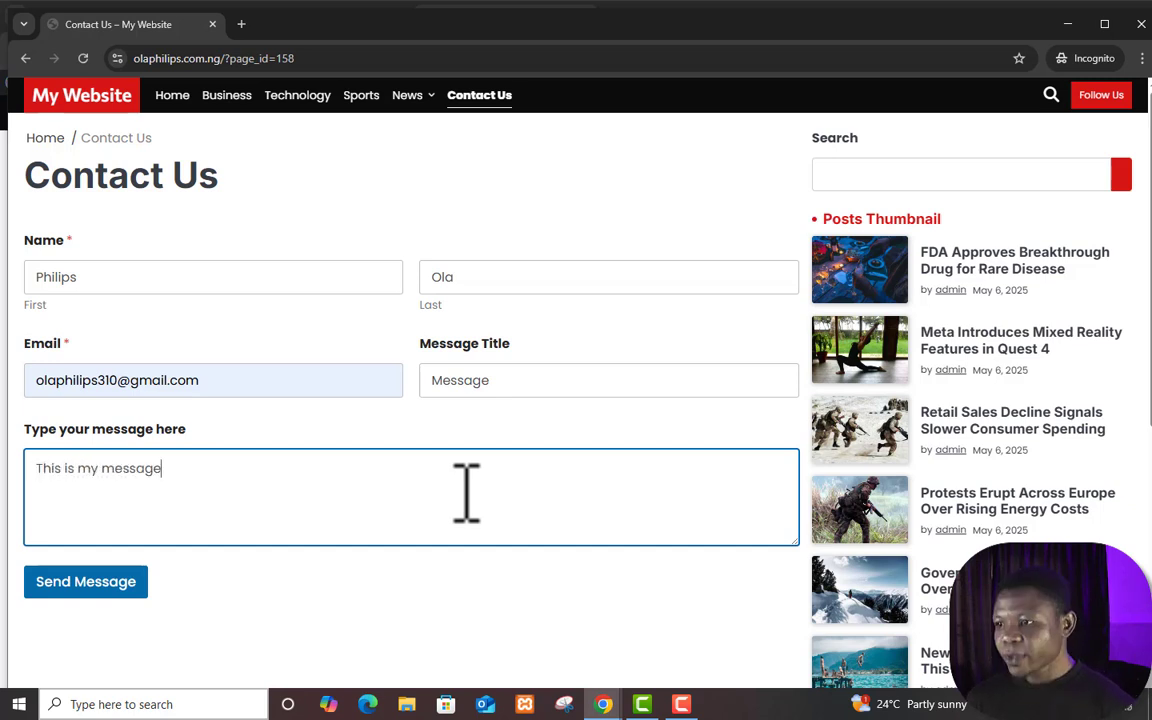
click(85, 588)
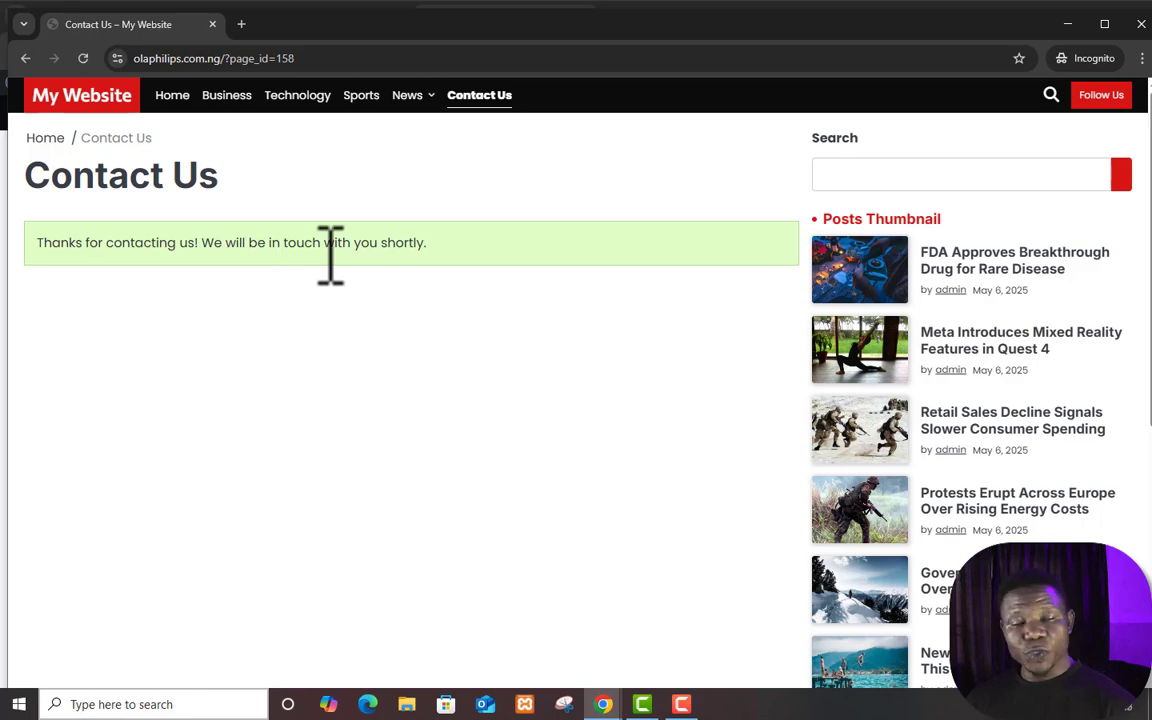
- Switch to Roundcube Webmail and open the received "Contact Form" email to check the submitted details
click(1067, 23)
click(680, 16)
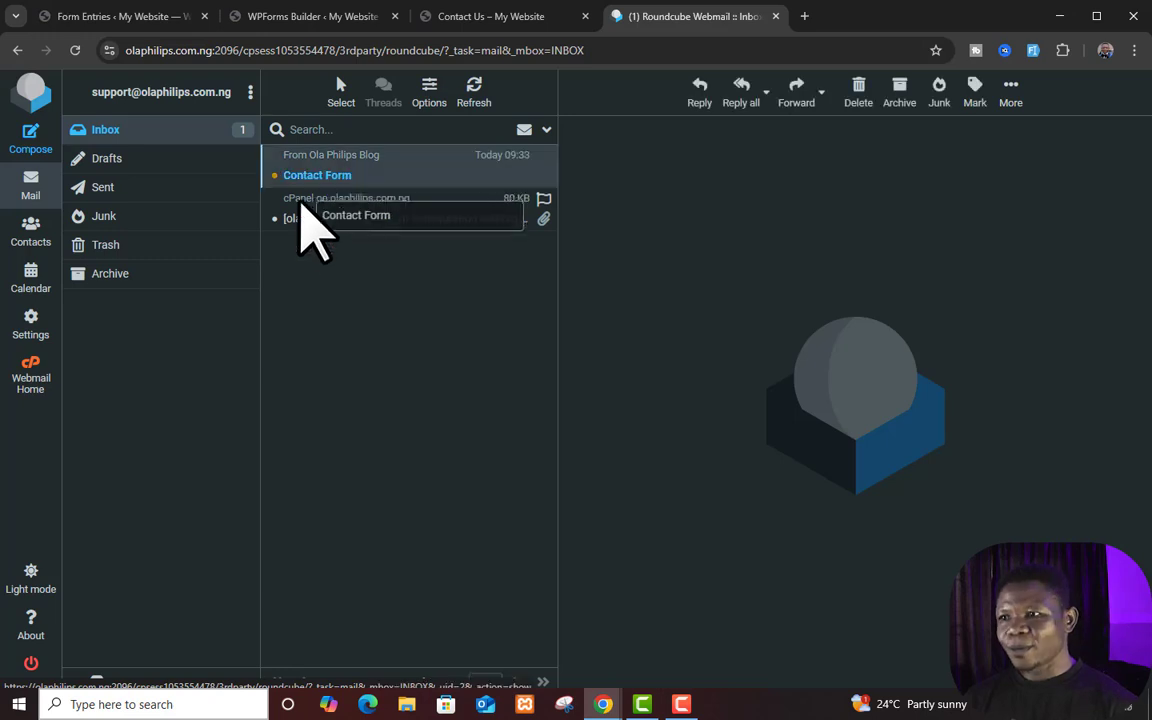
click(331, 181)
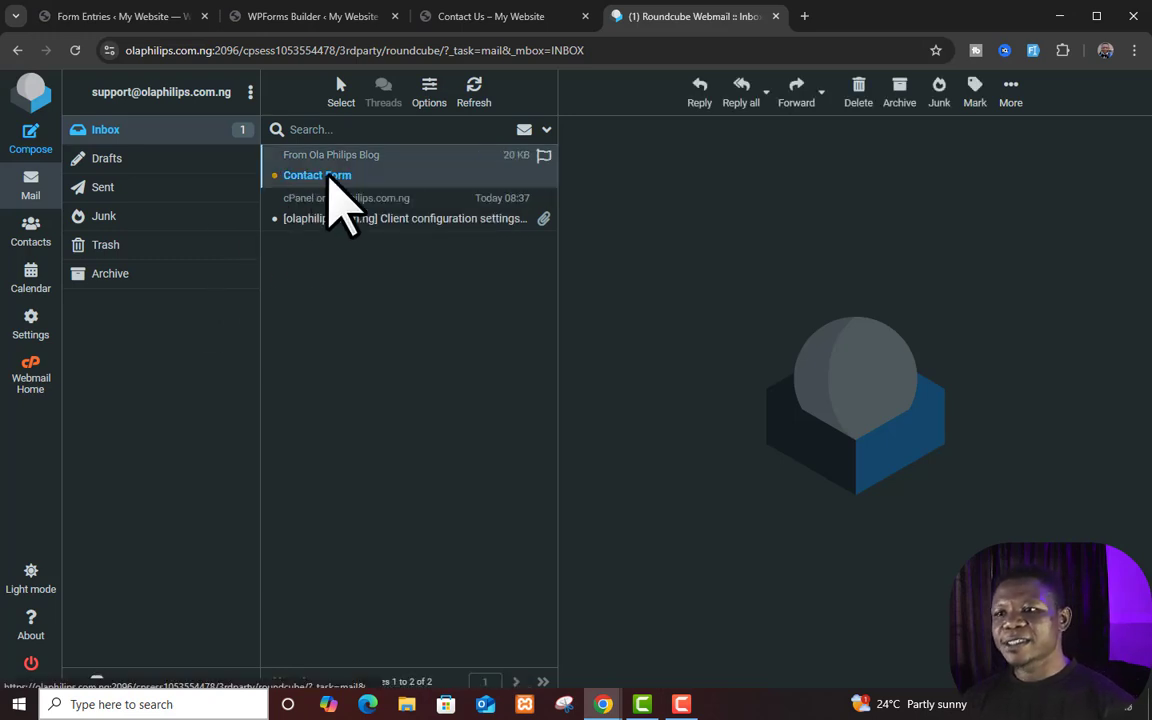
double_click(331, 192)
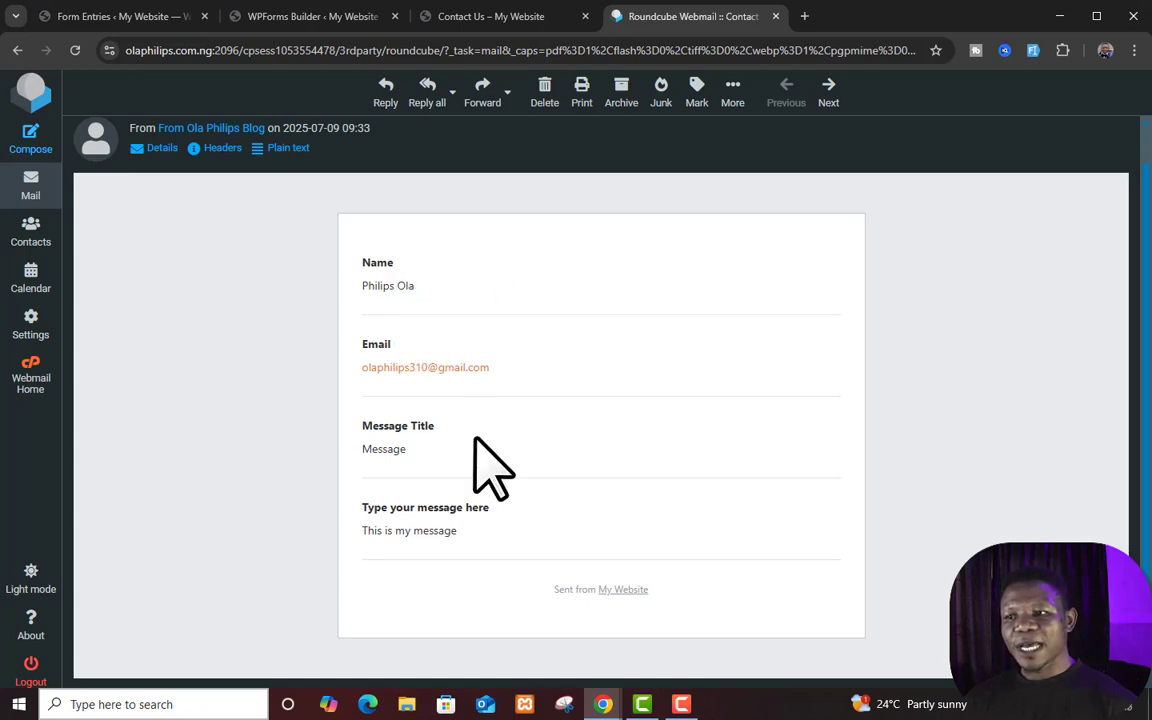
- Return to the inbox and delete the "Contact Form" email and the cPanel client configuration email
click(30, 190)
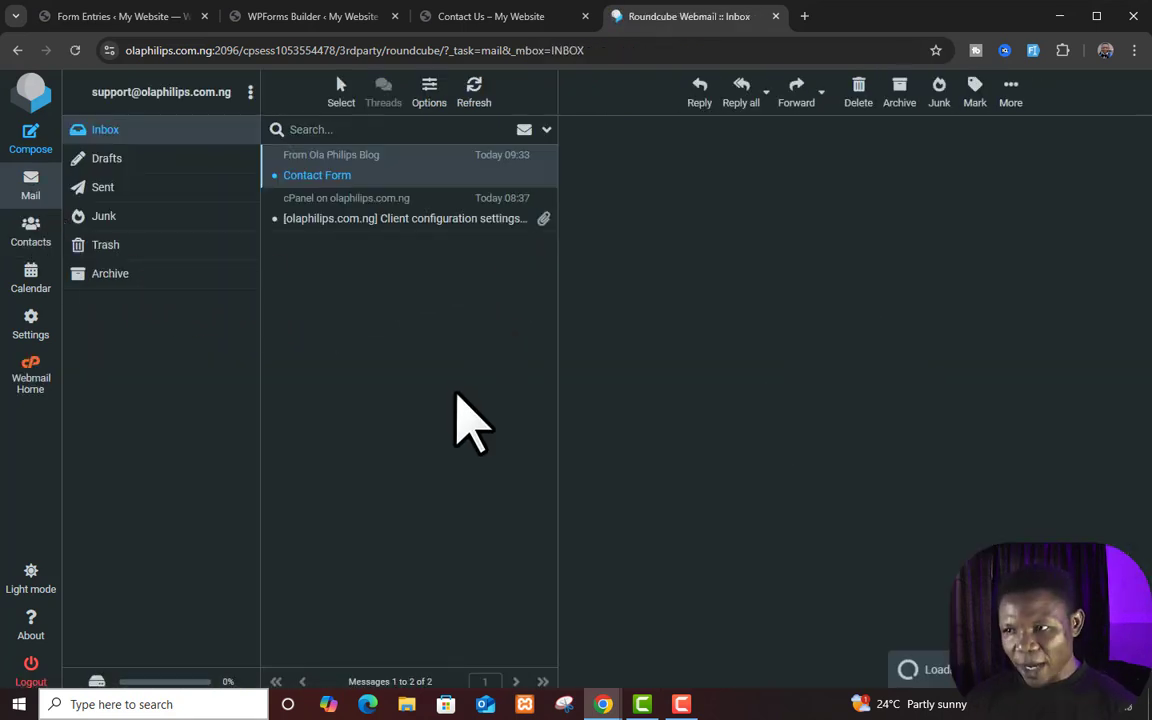
click(432, 176)
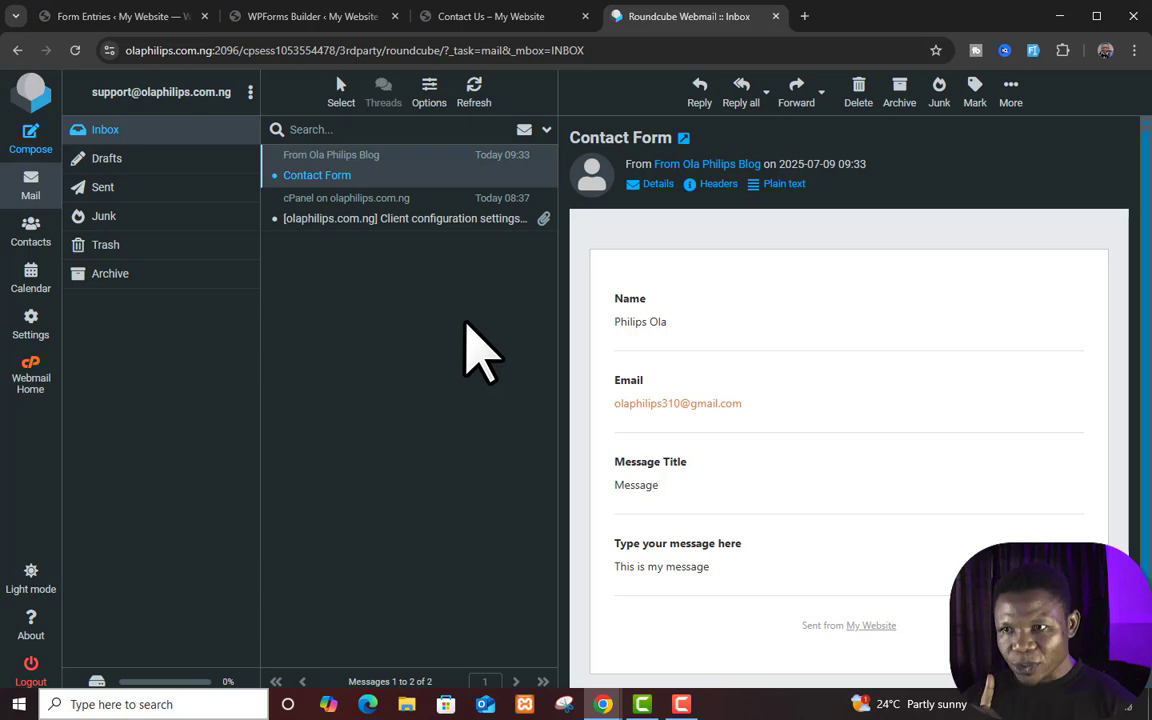
click(857, 100)
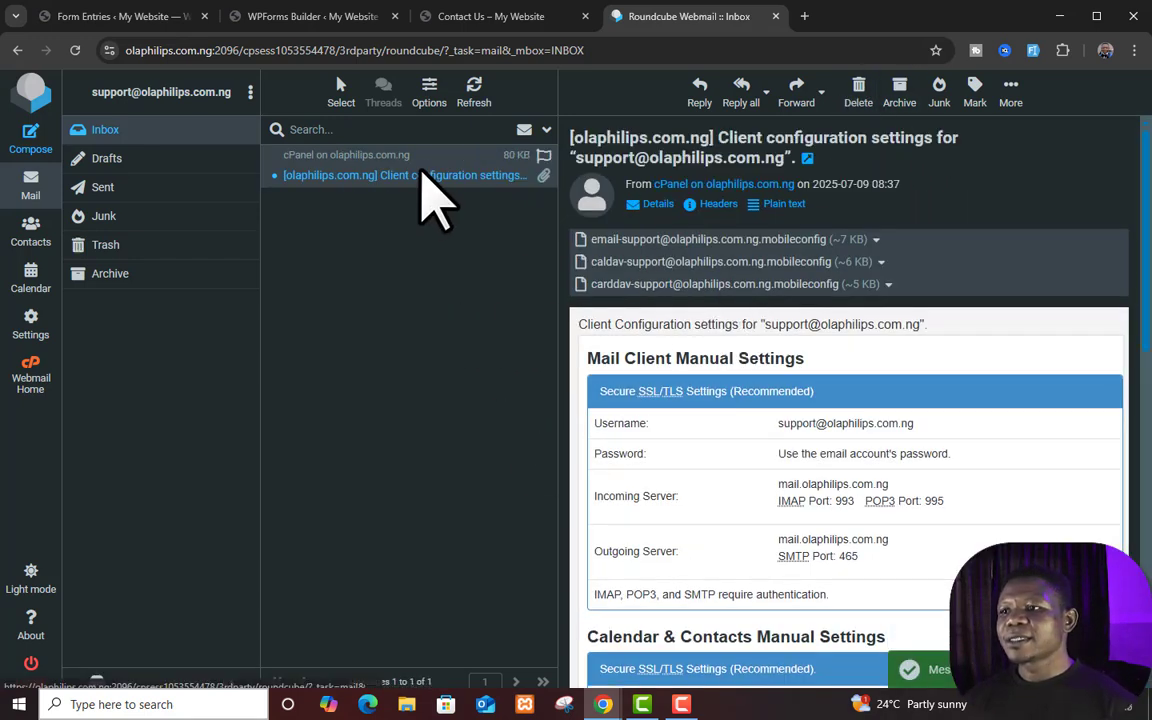
click(858, 97)
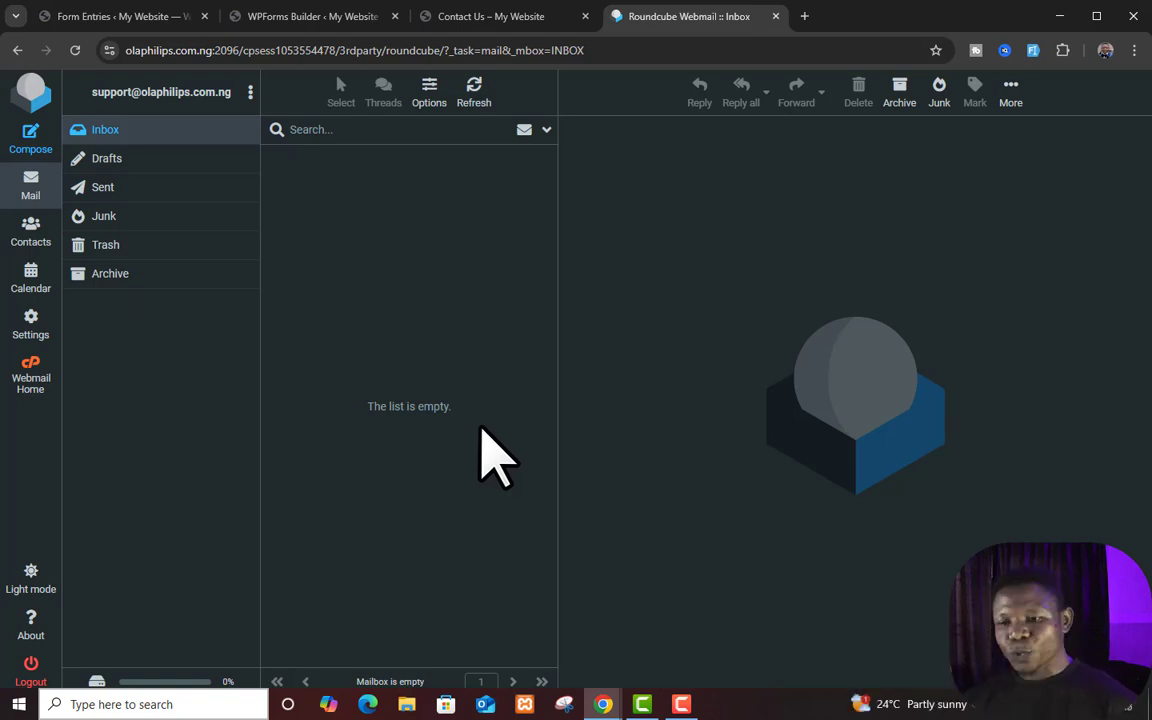
- Switch to the WordPress admin and deactivate the WP Mail SMTP plugin among the installed plugins
click(136, 20)
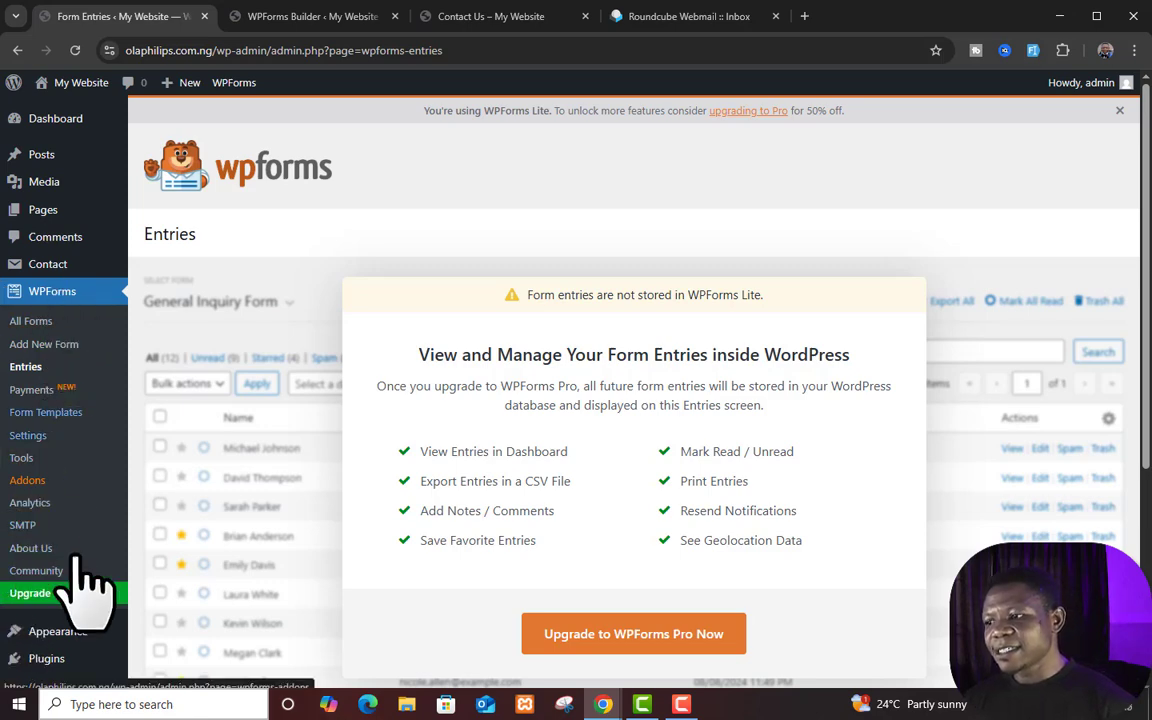
scroll(76, 560, down, 3)
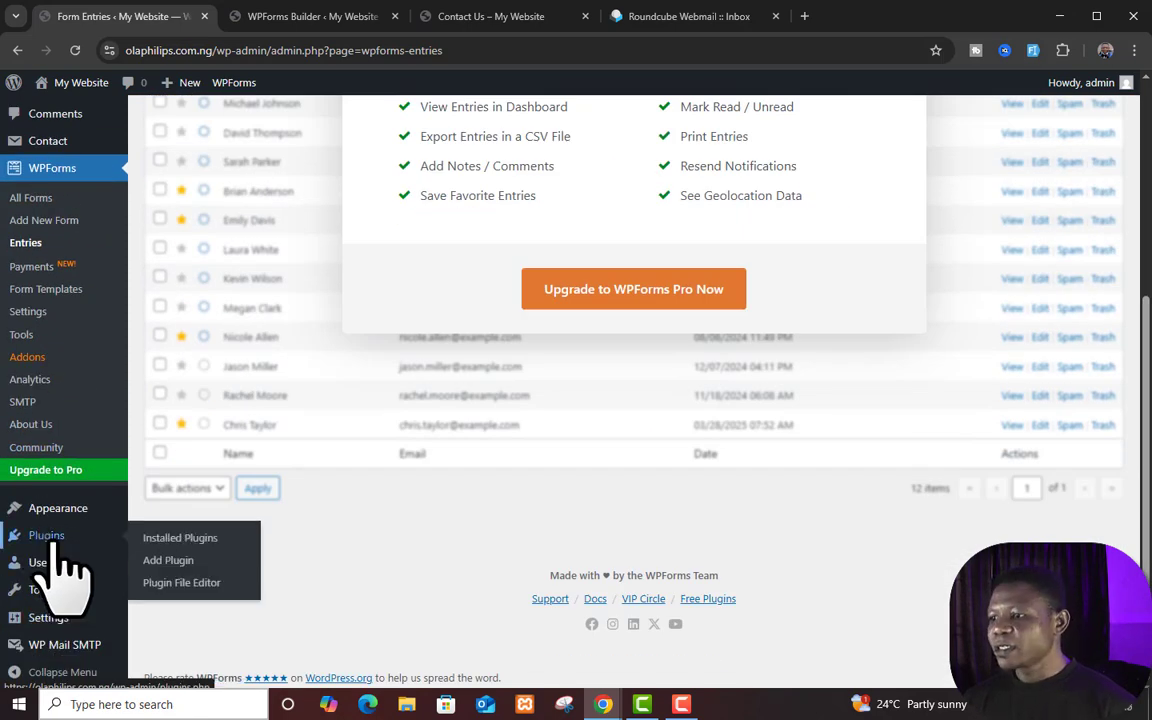
click(57, 548)
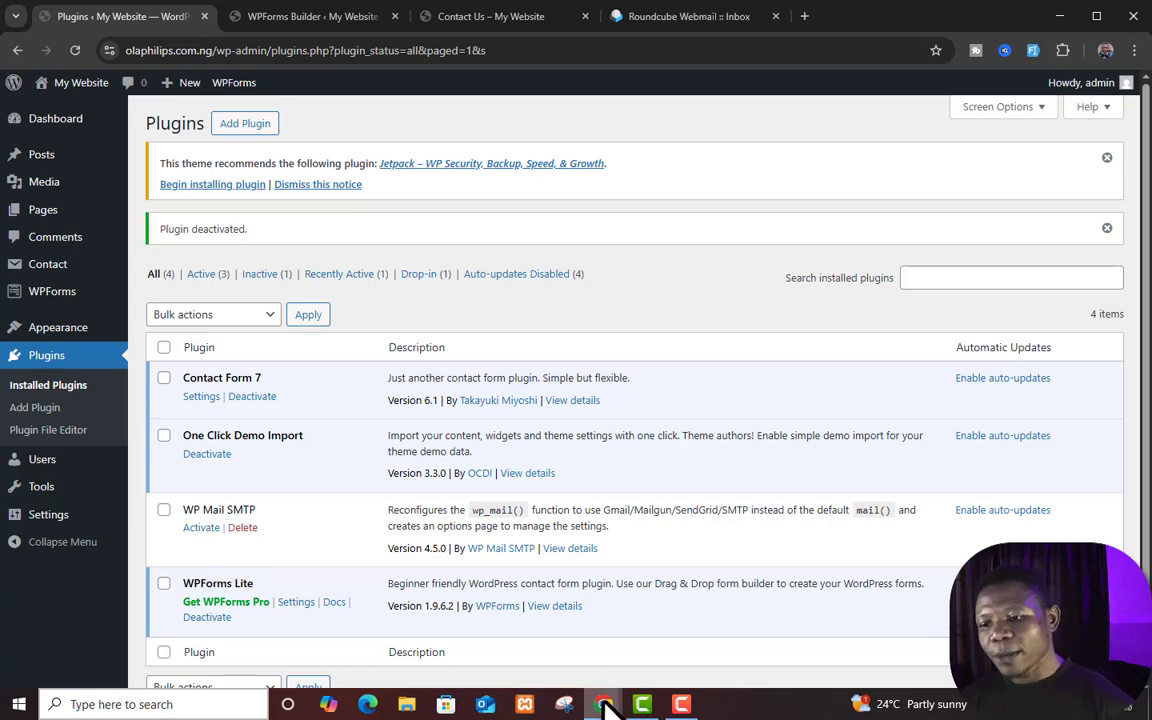
- Switch to the incognito window and reload the site's Contact Us page to get a blank form
mouse_move(604, 702)
click(694, 655)
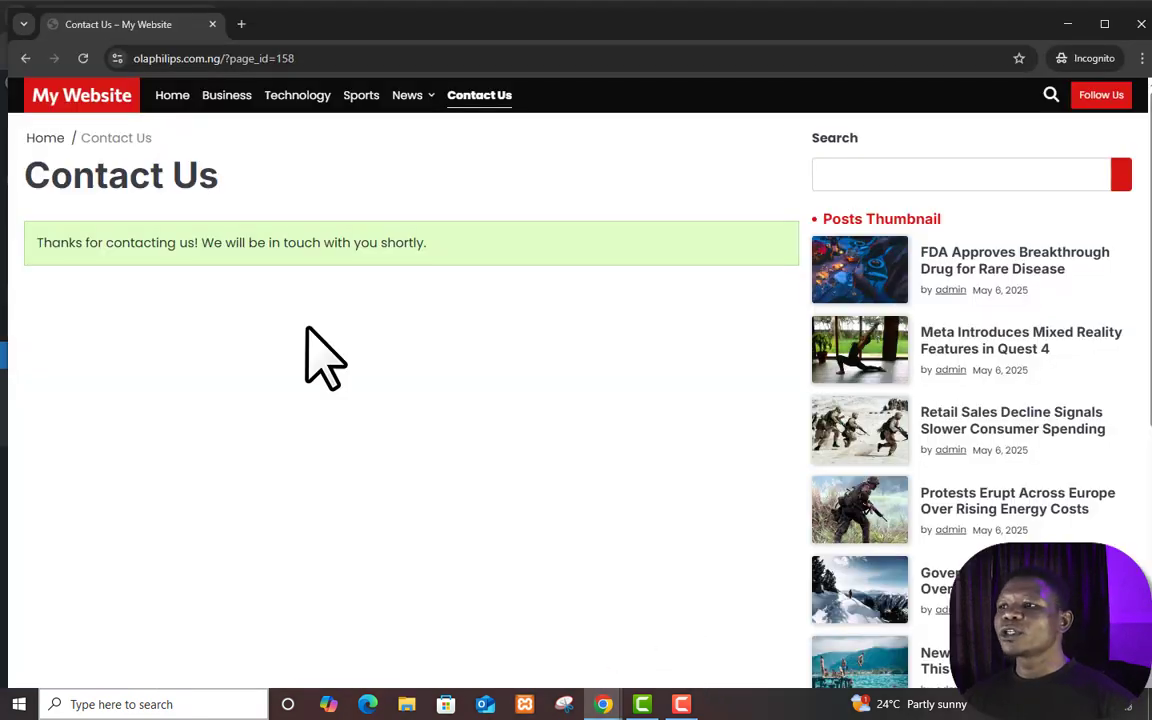
click(470, 96)
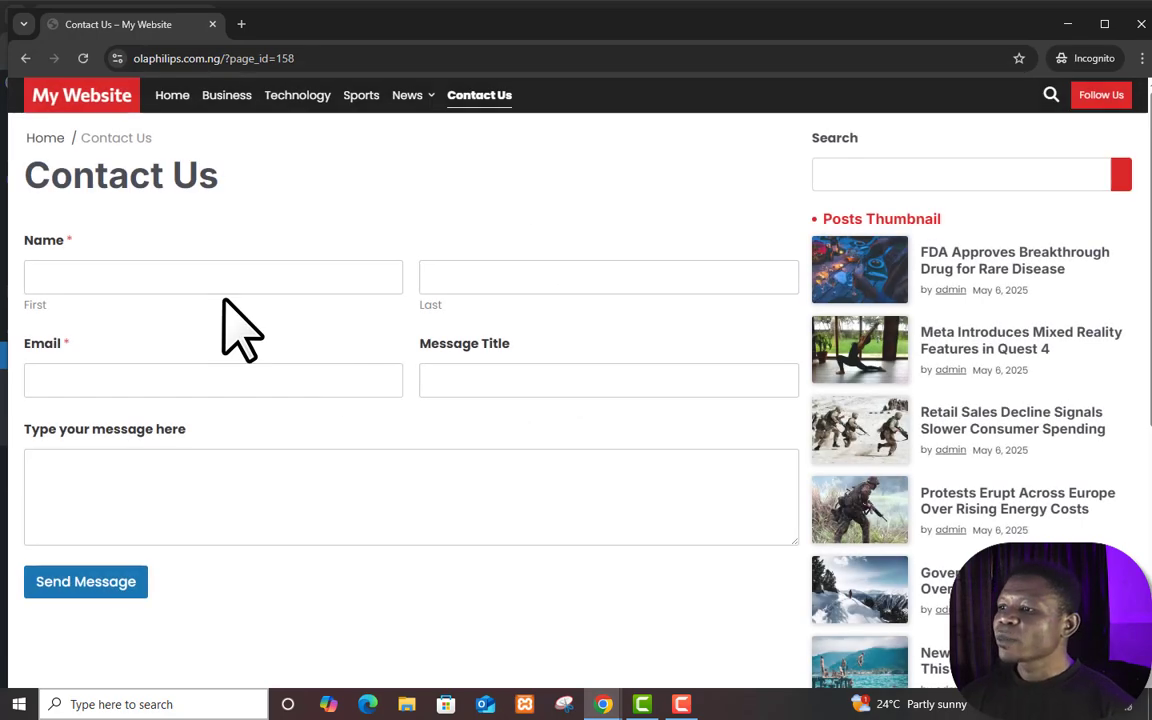
- Enter the sender's first name, last name and email address in the blank contact form
click(264, 279)
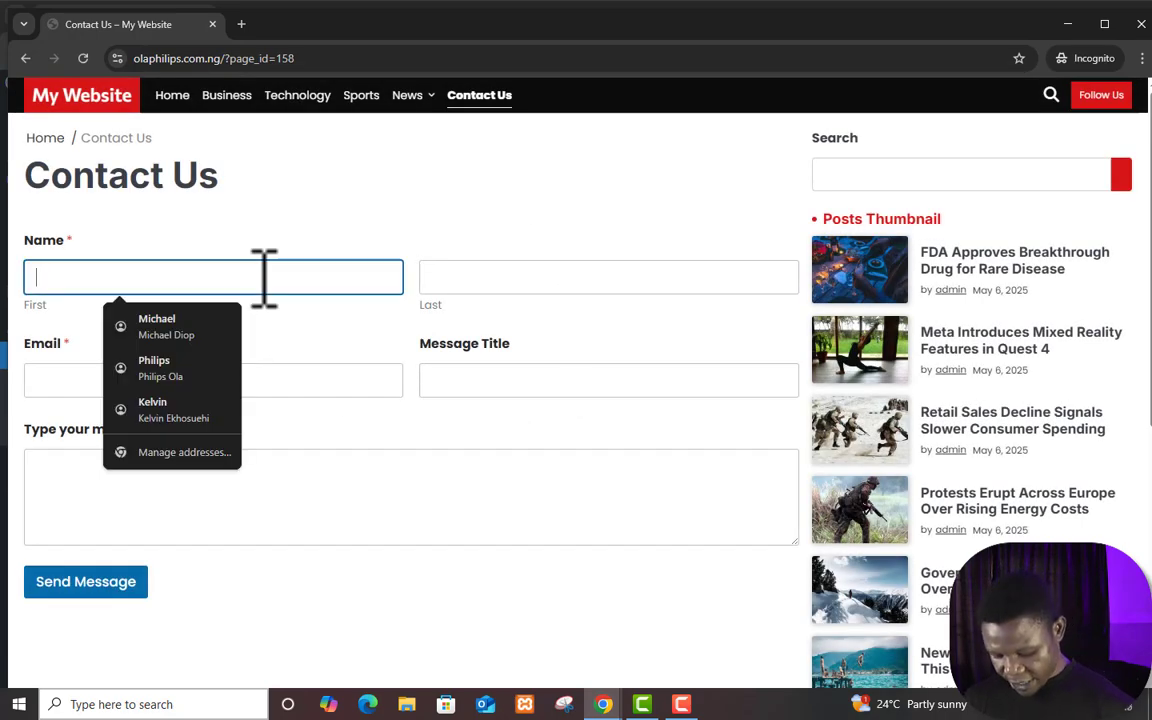
text(Philips)
click(656, 277)
text(Ola)
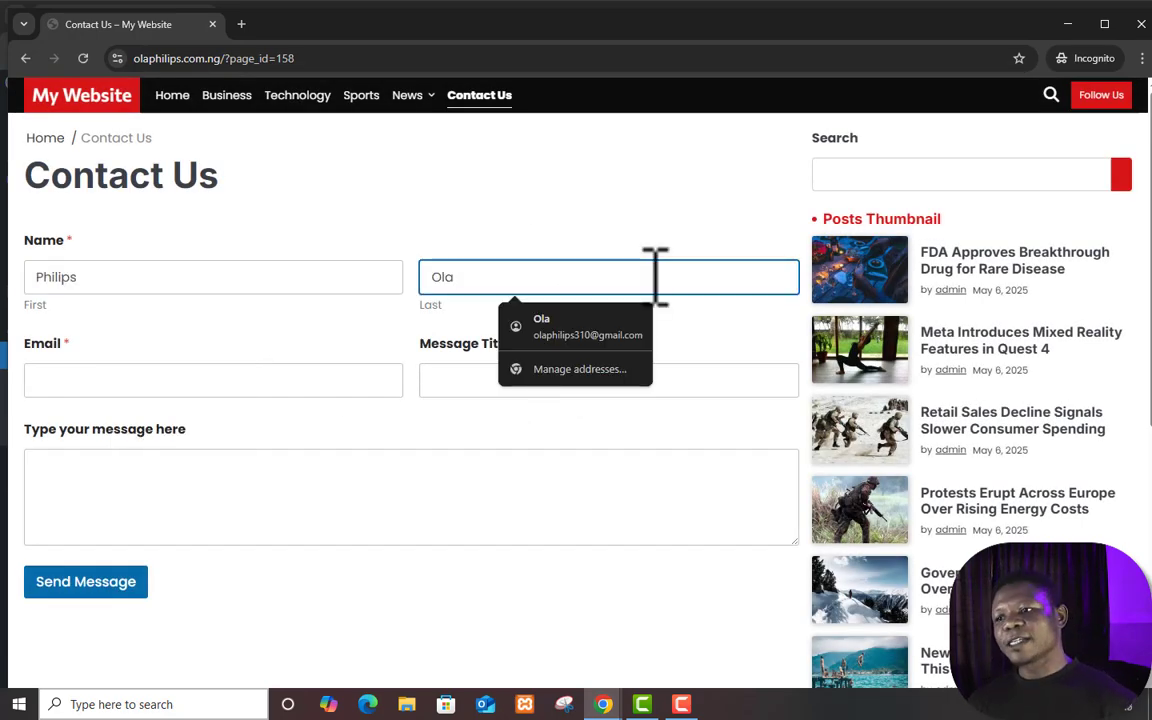
click(270, 378)
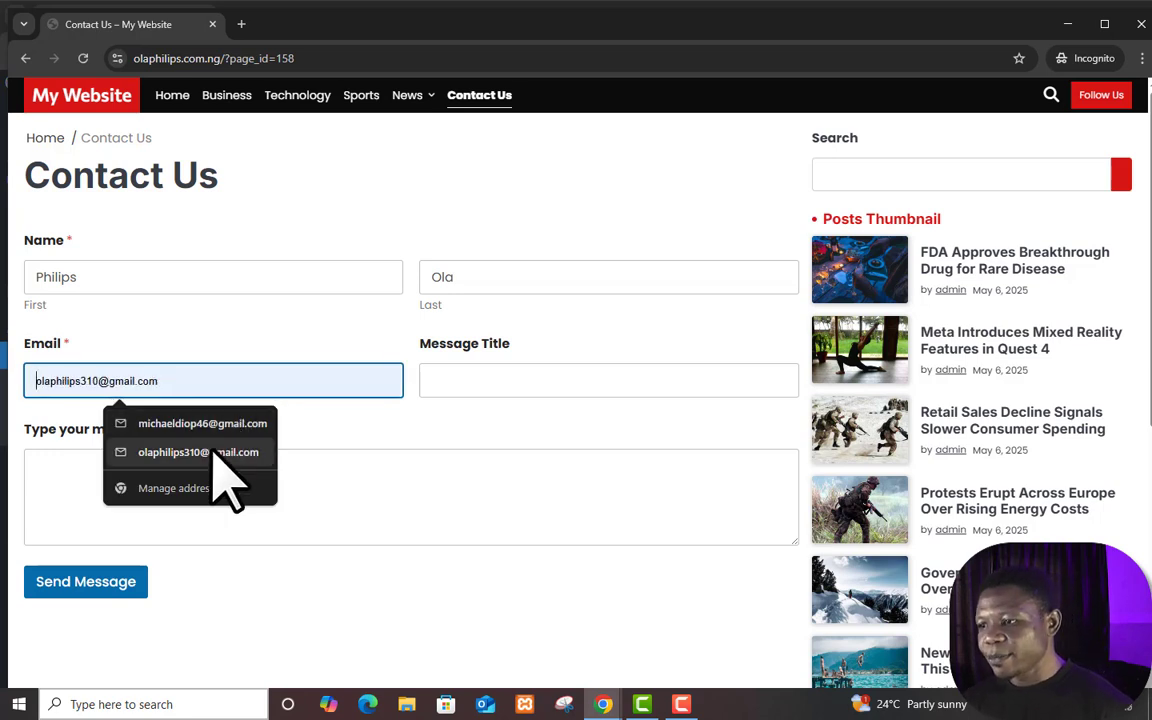
click(212, 452)
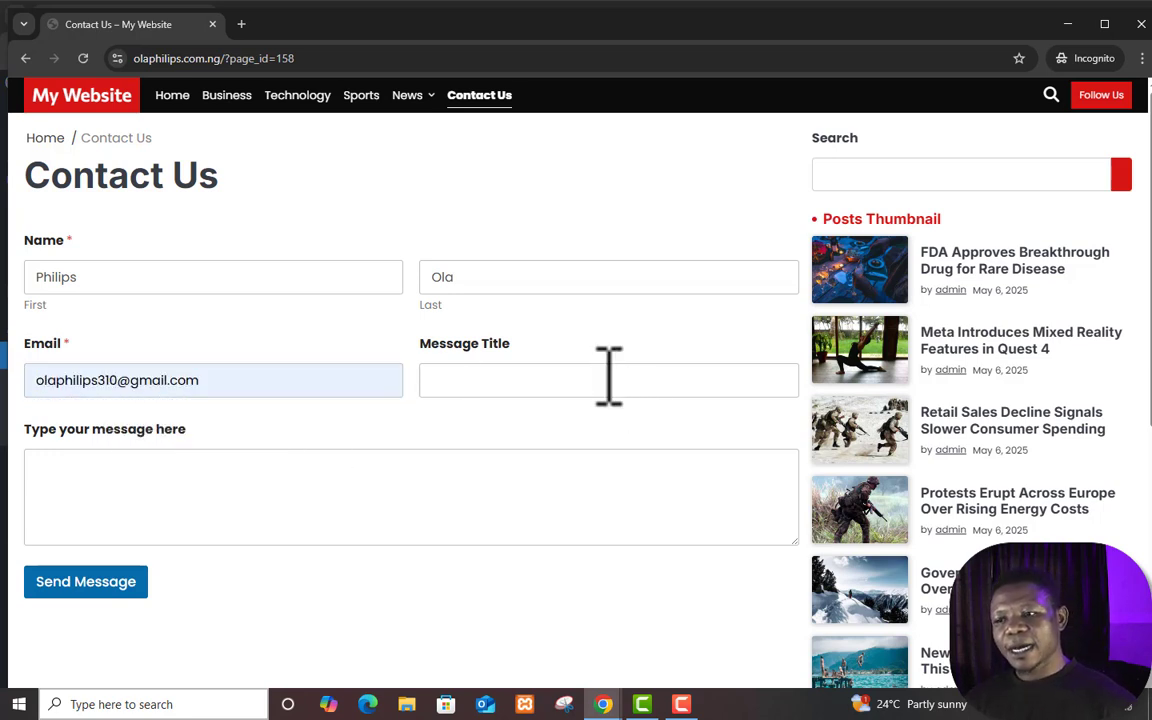
- Enter the message title "My Message to you" and the message "This is my message", and send the form
click(609, 378)
text(My Mess)
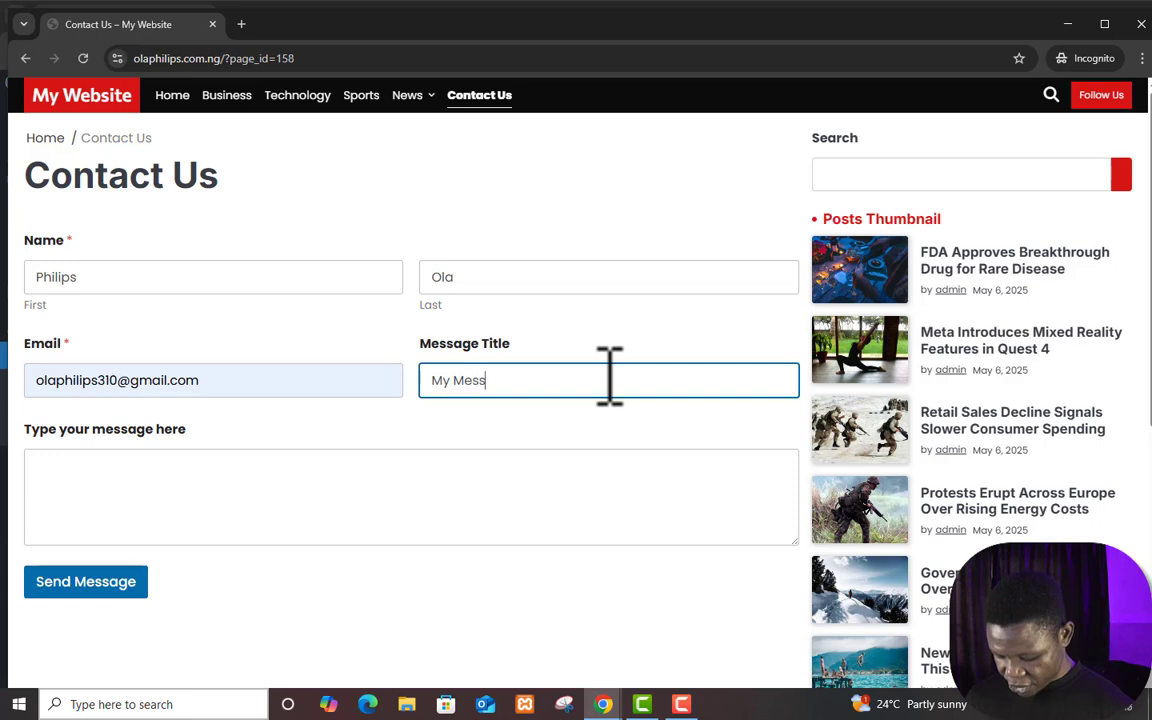
text(age to you)
click(476, 496)
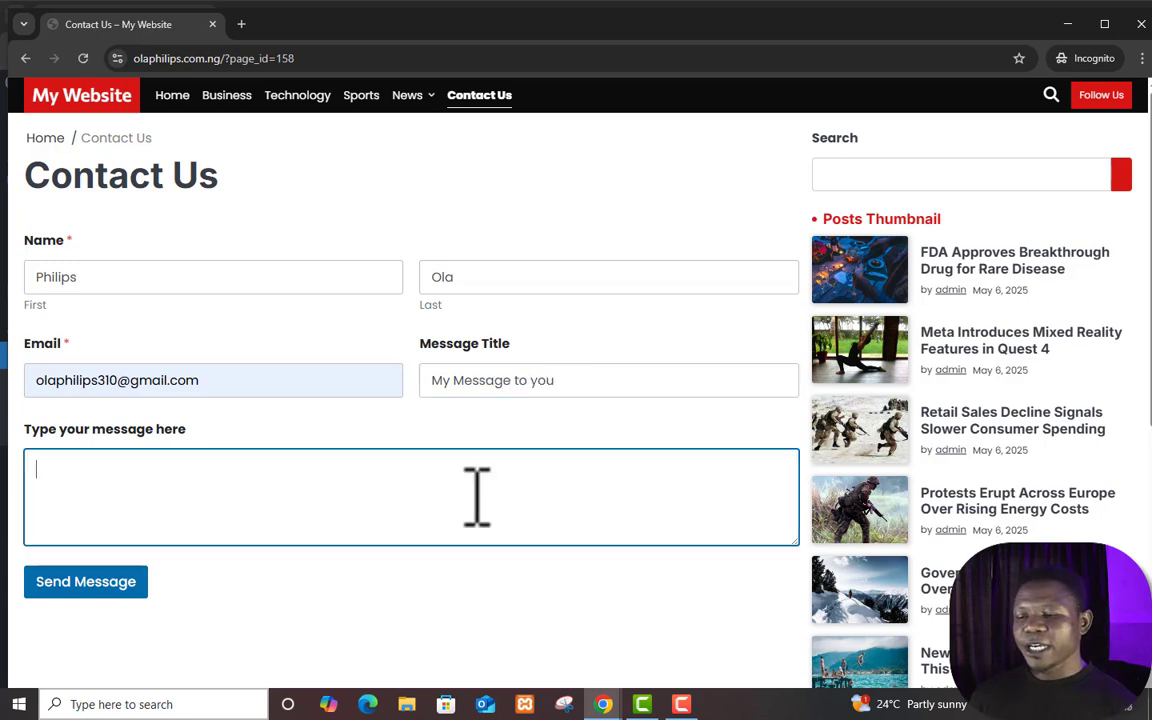
text(This is my message)
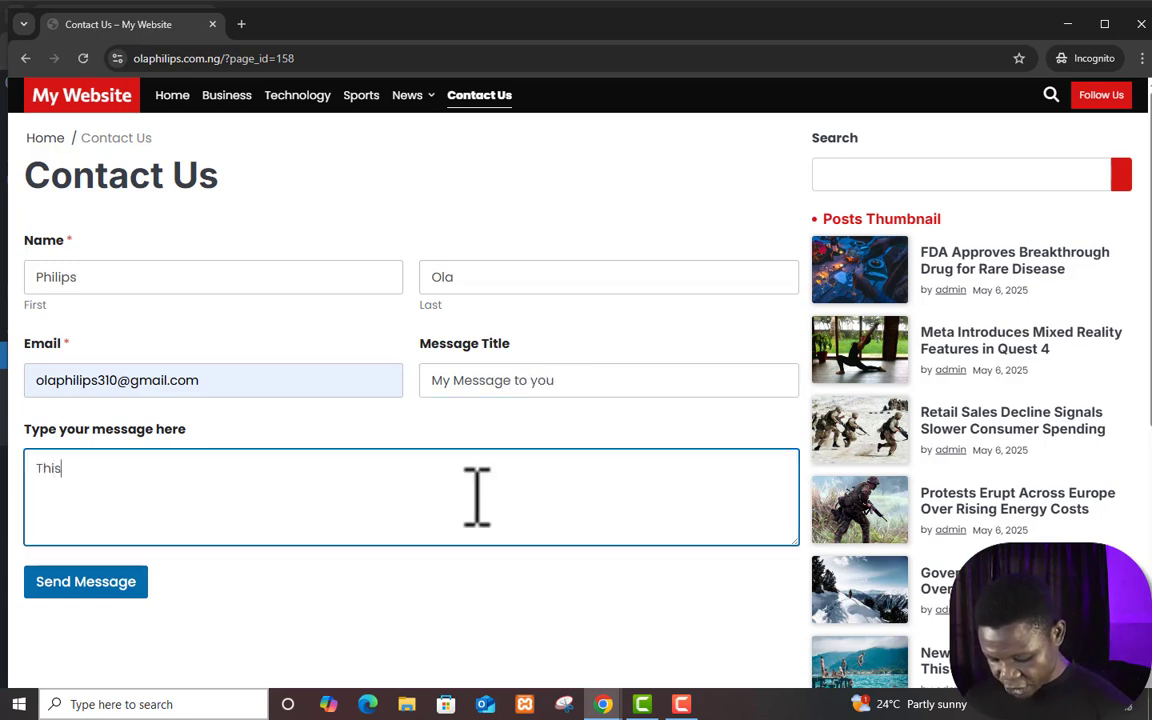
click(106, 584)
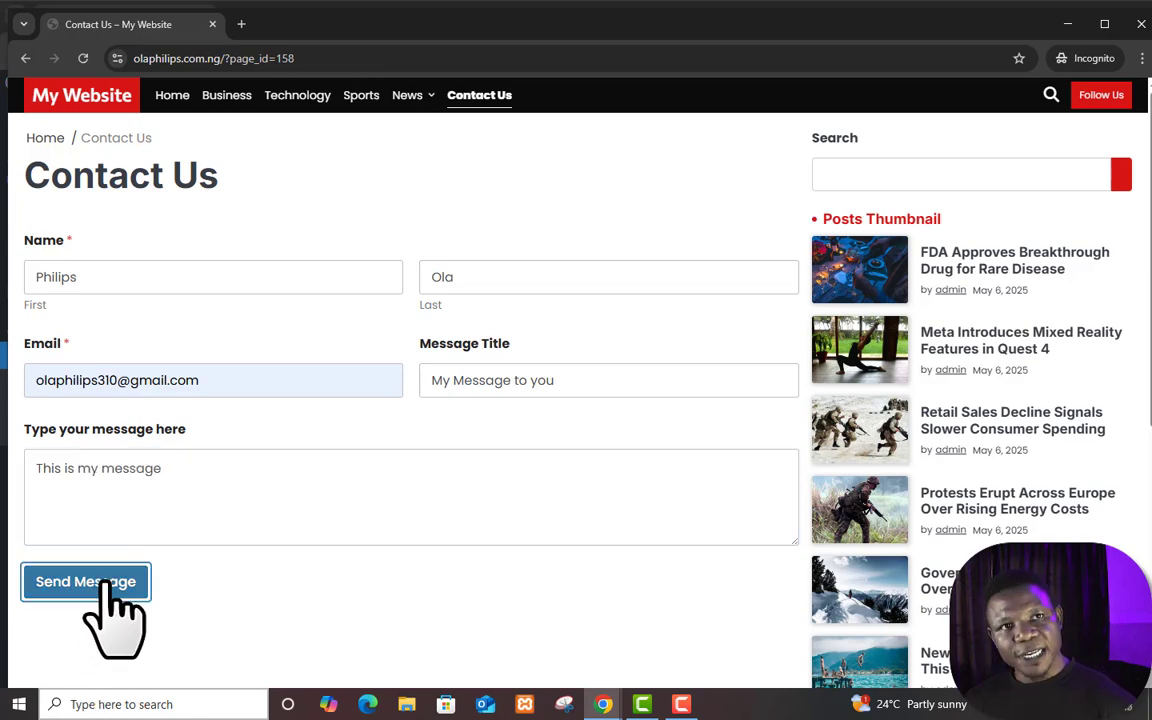
- Refresh the Roundcube Webmail inbox to read the new "Contact Form" email, and return to the WordPress Plugins page
click(1068, 24)
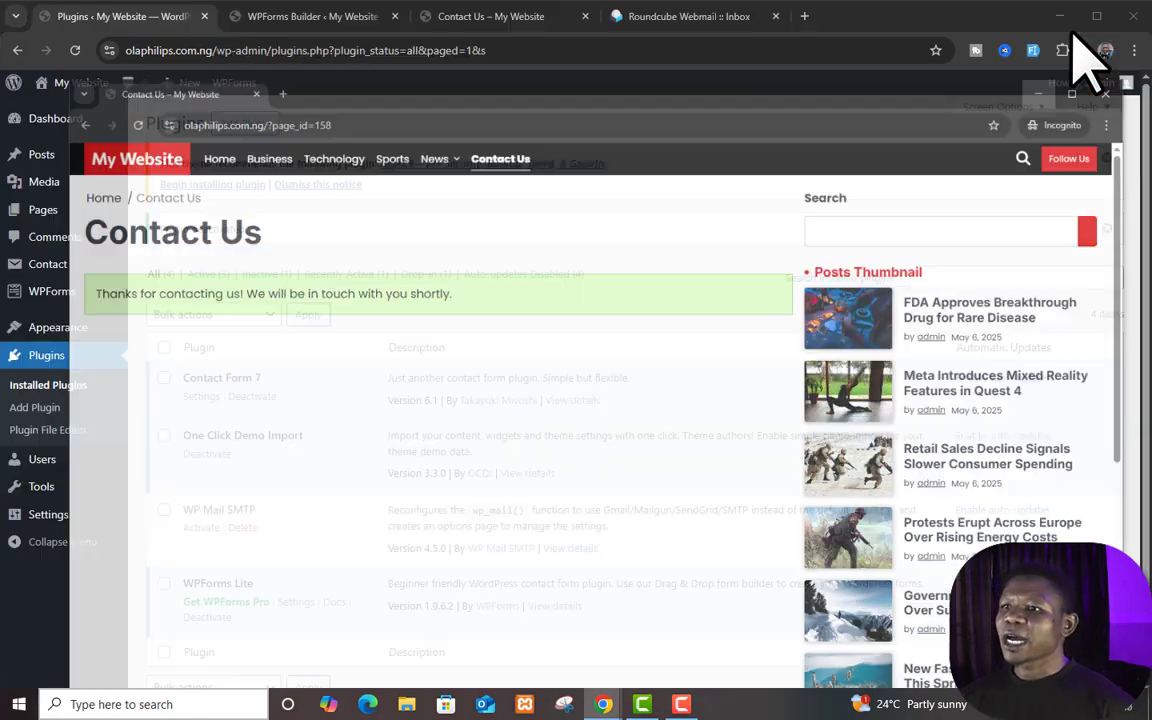
click(680, 16)
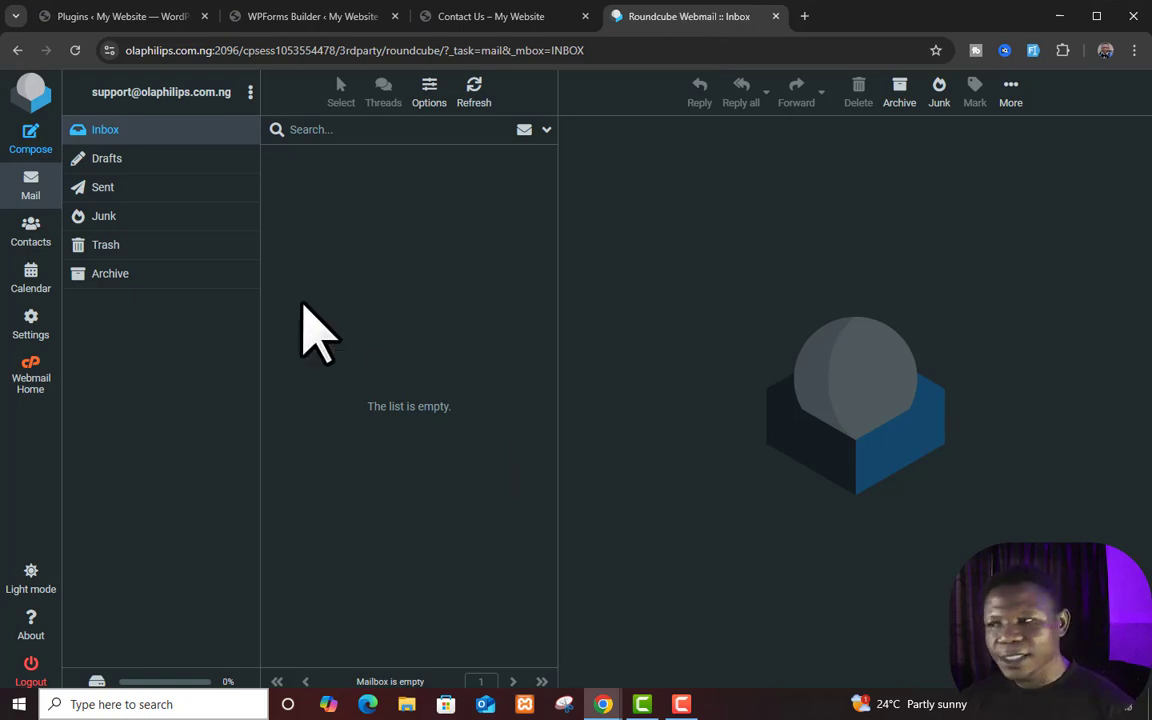
click(105, 130)
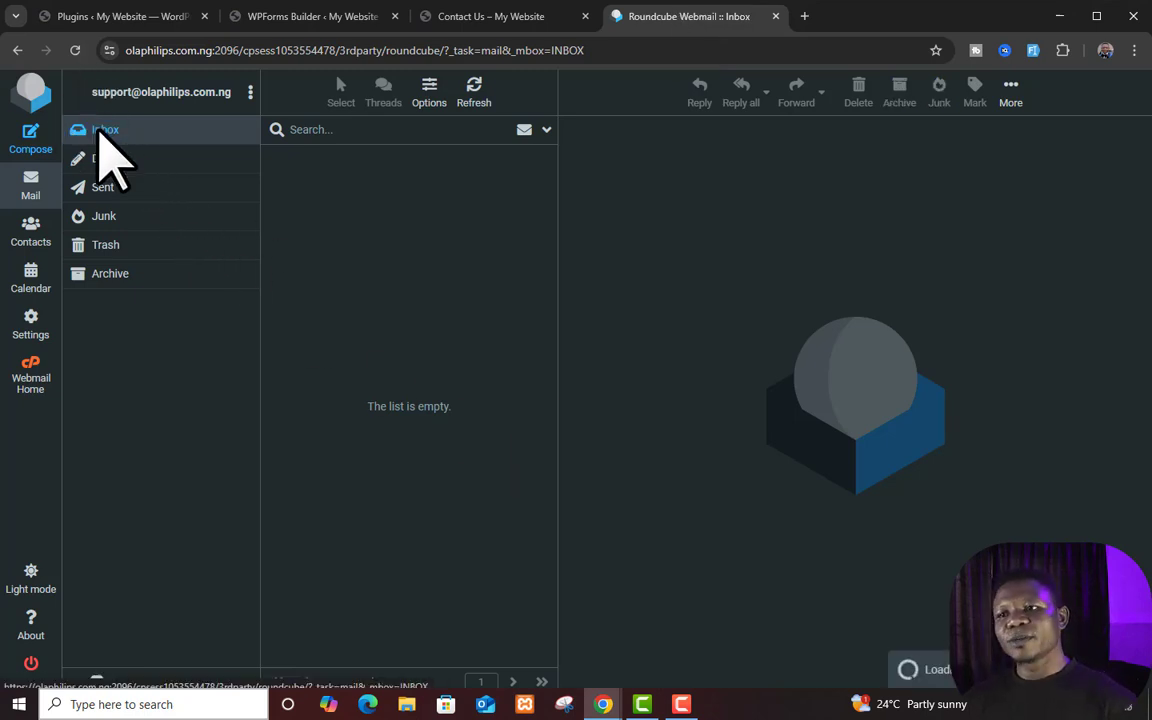
click(99, 131)
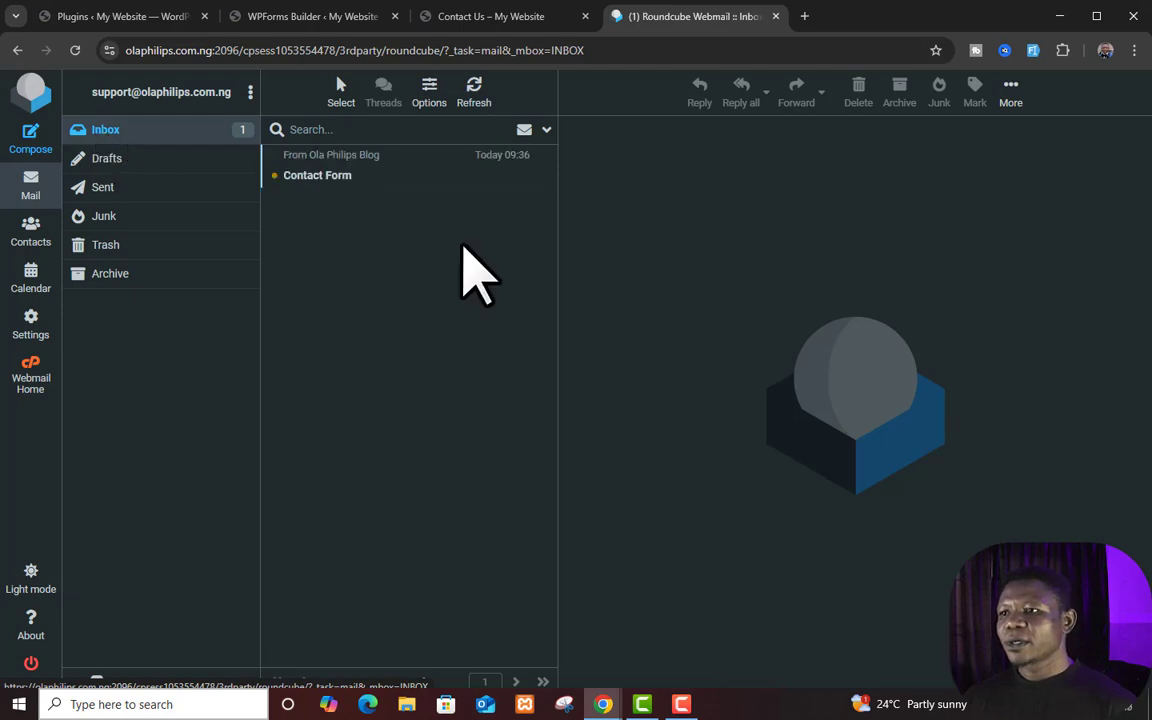
double_click(314, 181)
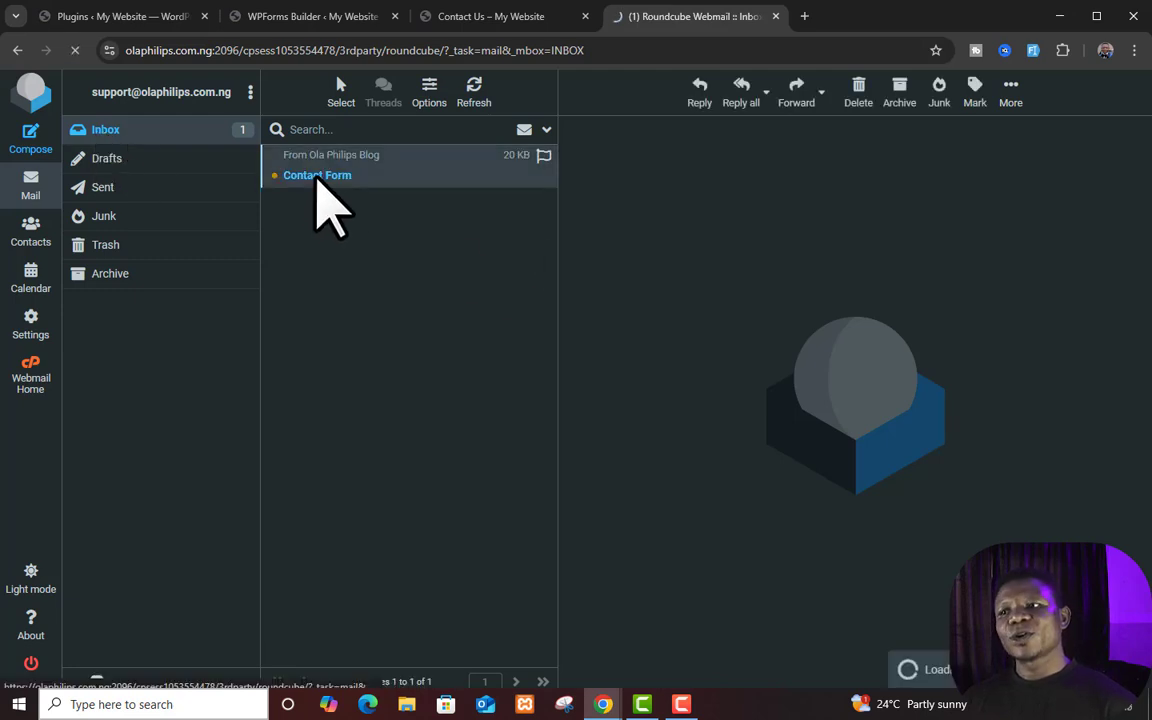
scroll(780, 430, down, 1)
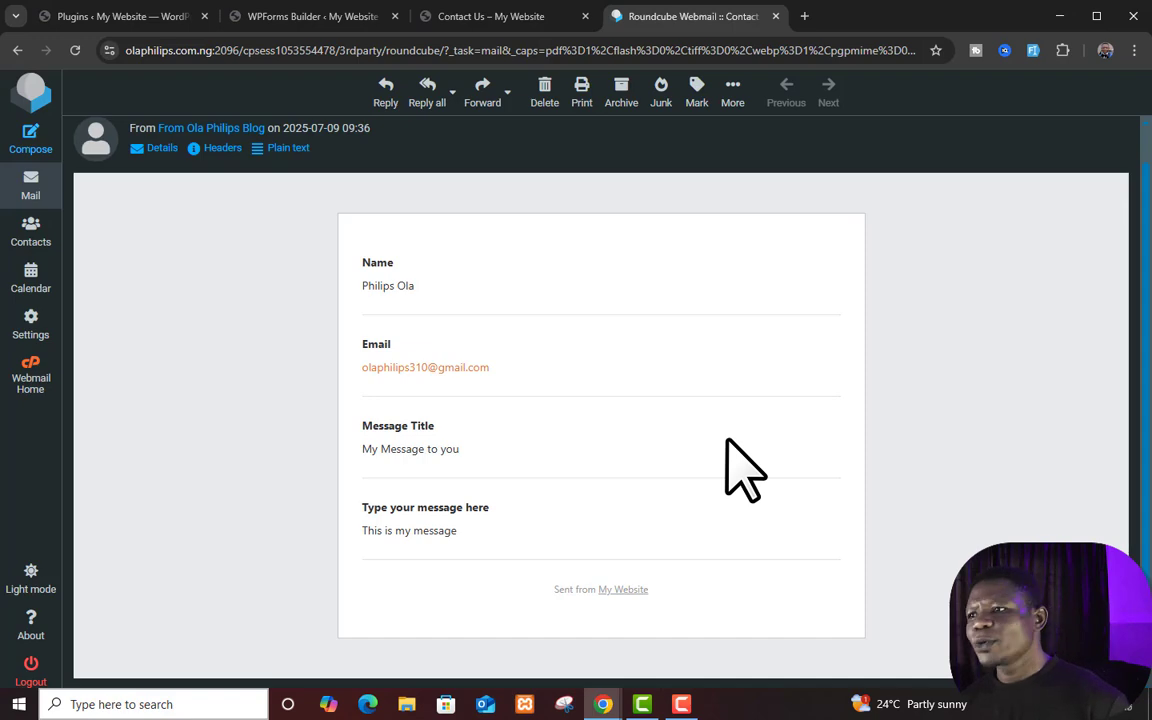
click(118, 16)
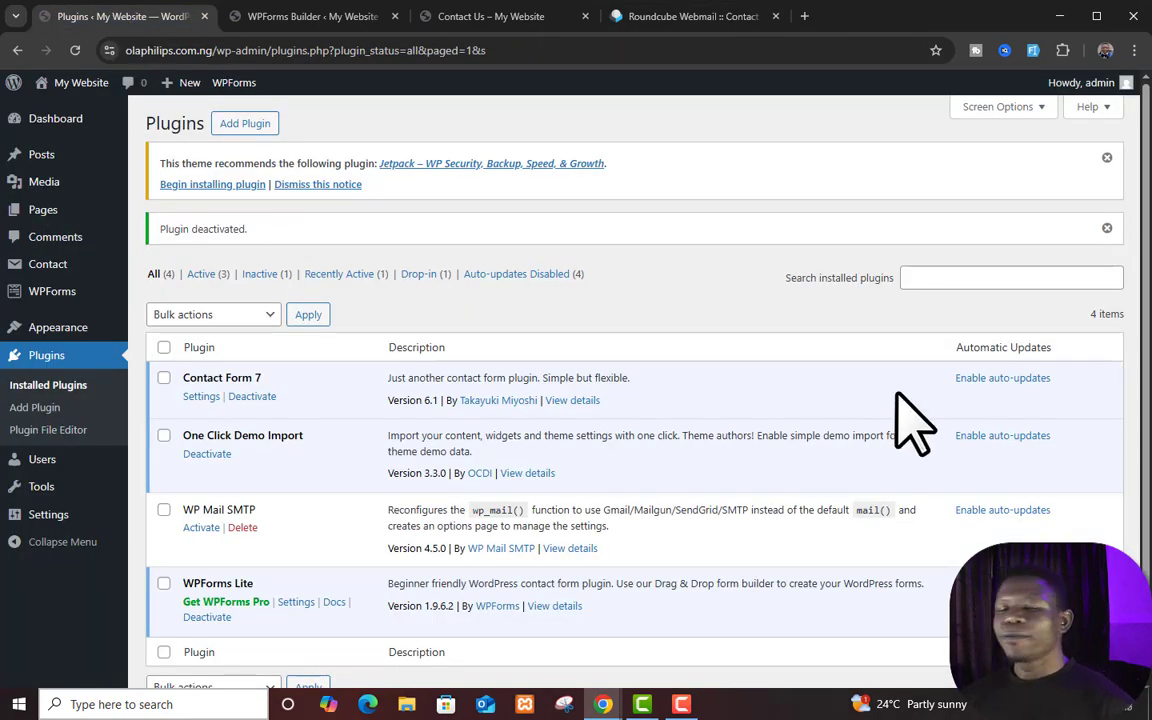